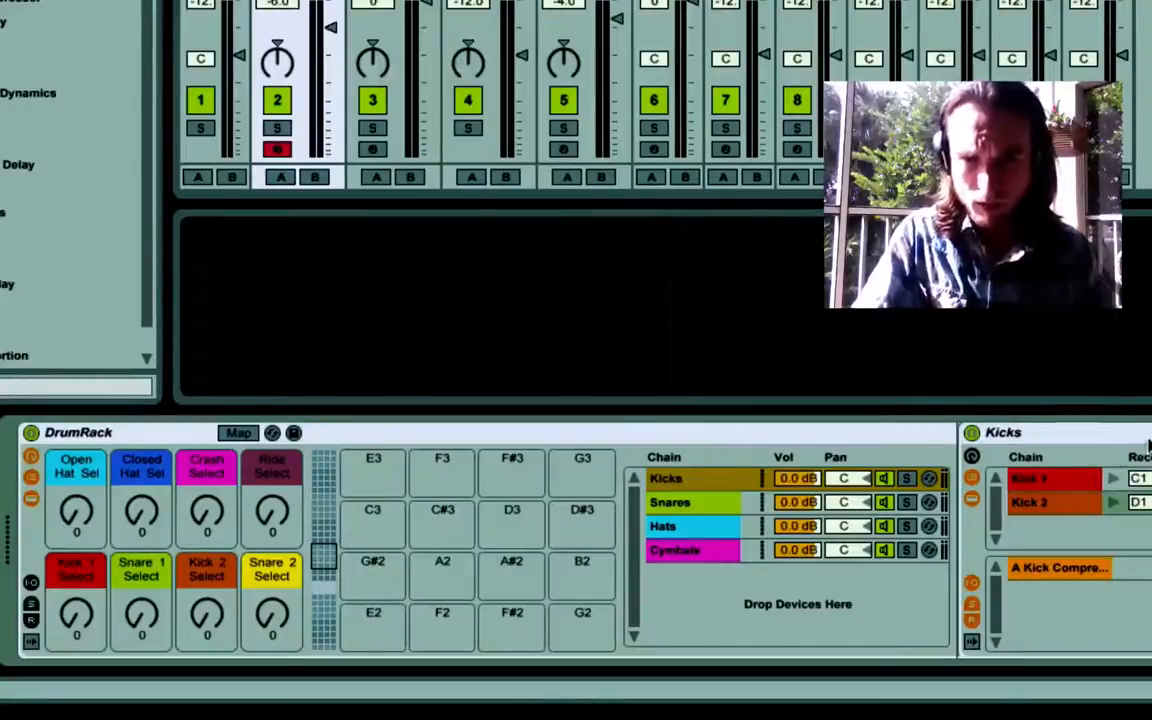
- Inspect the DrumRack track's device chain from the Kicks rack through Kick 2 Rack and Simpler, and select the Envelope Follower
left_click(1146, 436)
scroll(1146, 440, "right", 5)
scroll(576, 540, "right", 10)
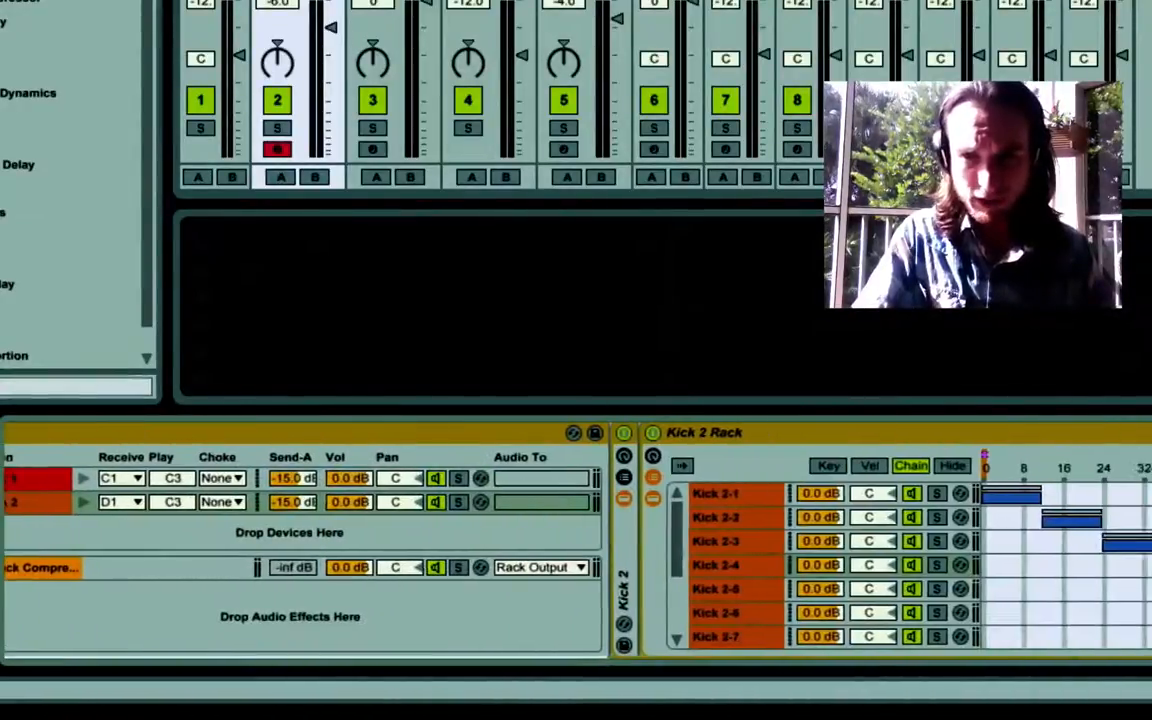
scroll(576, 540, "right", 10)
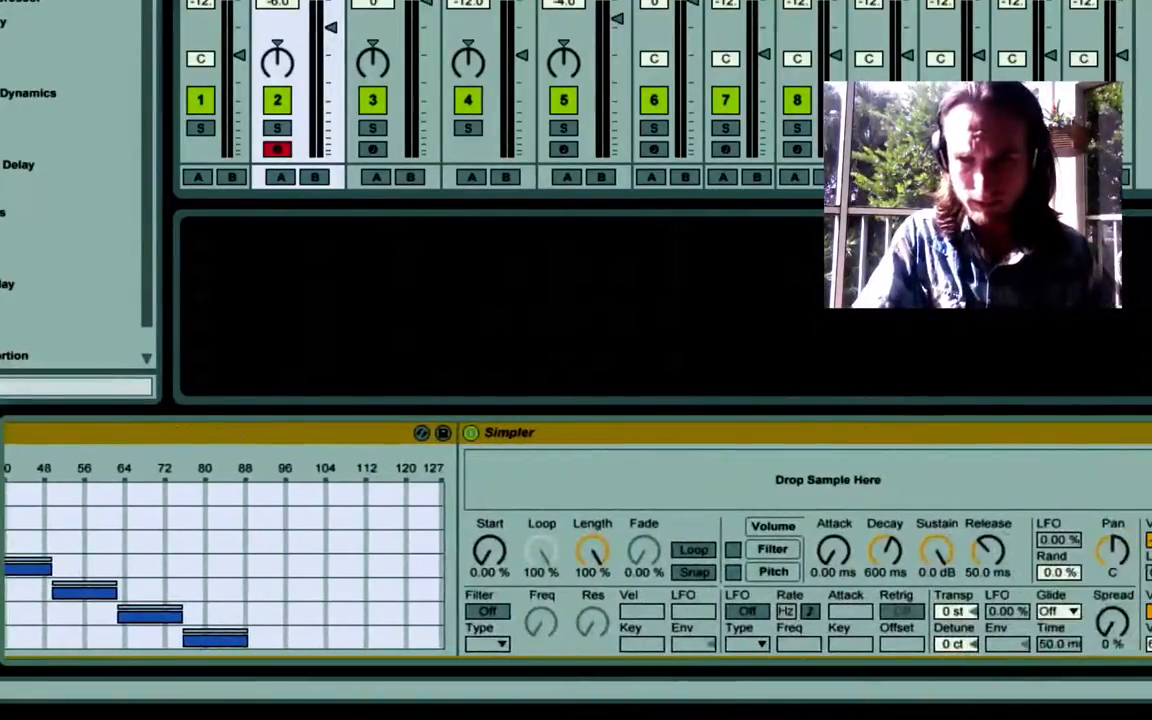
scroll(676, 466, "right", 10)
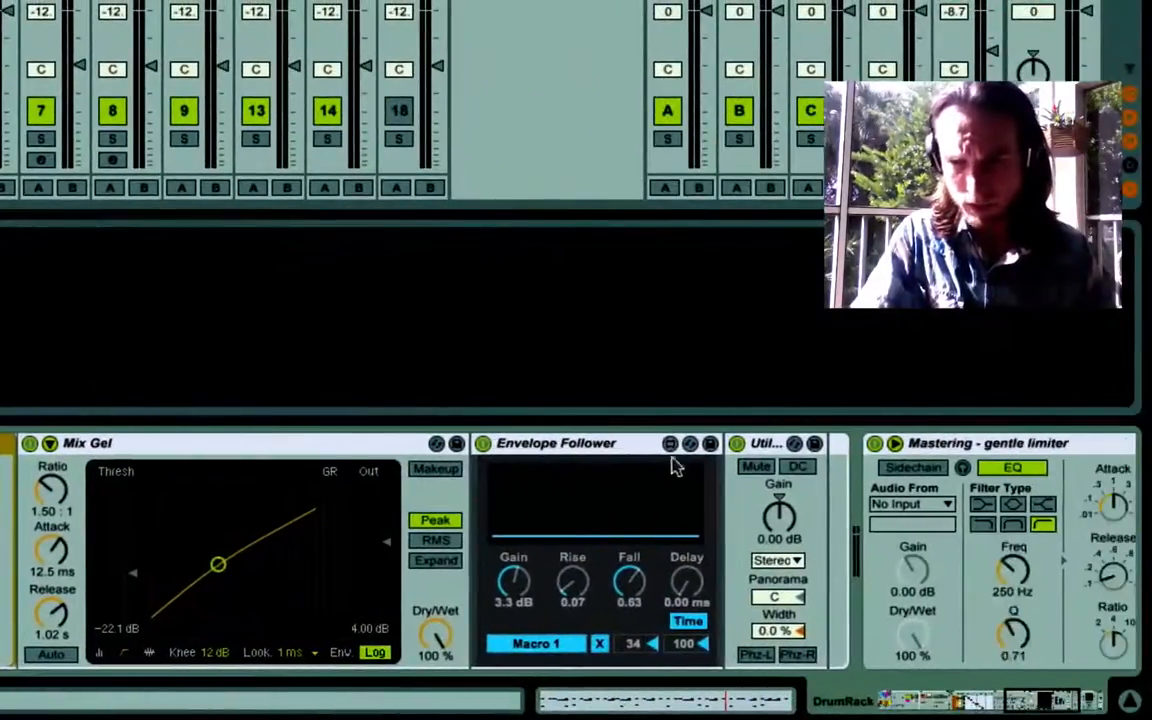
left_click(606, 444)
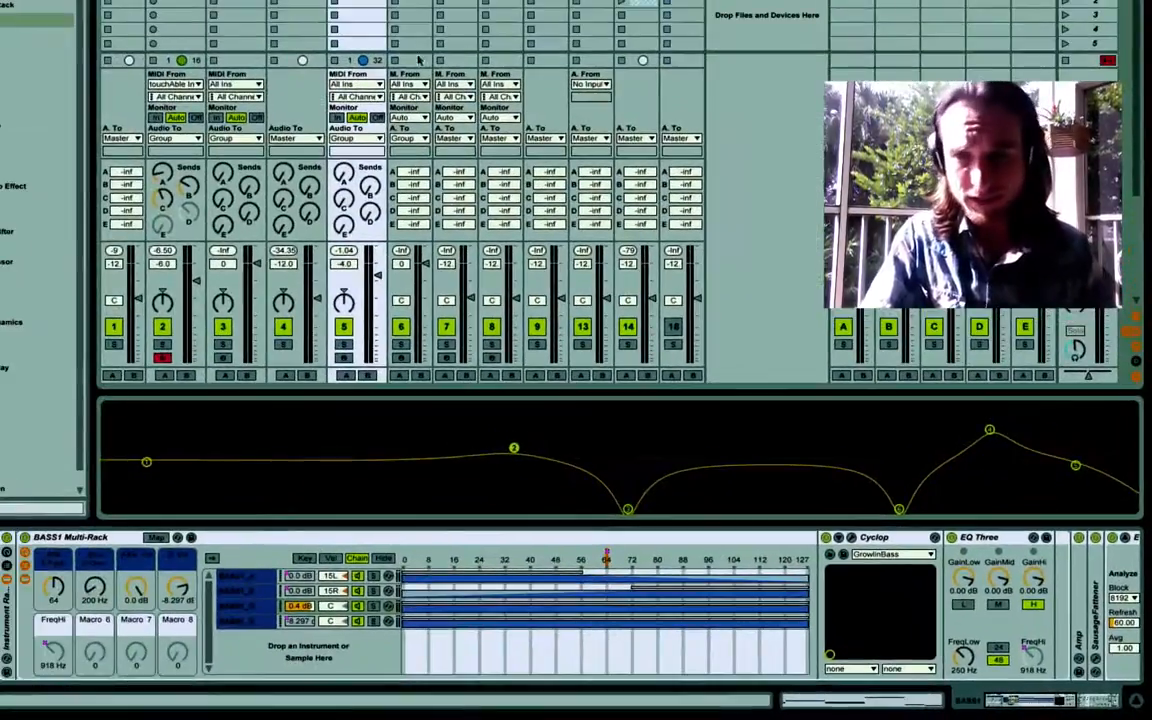
- Examine the BASS1 Multi-Rack chains and the macro-mapped FreqHi control of the EQ Three following Cyclop, and select EQ Three
scroll(430, 614, "left", 4)
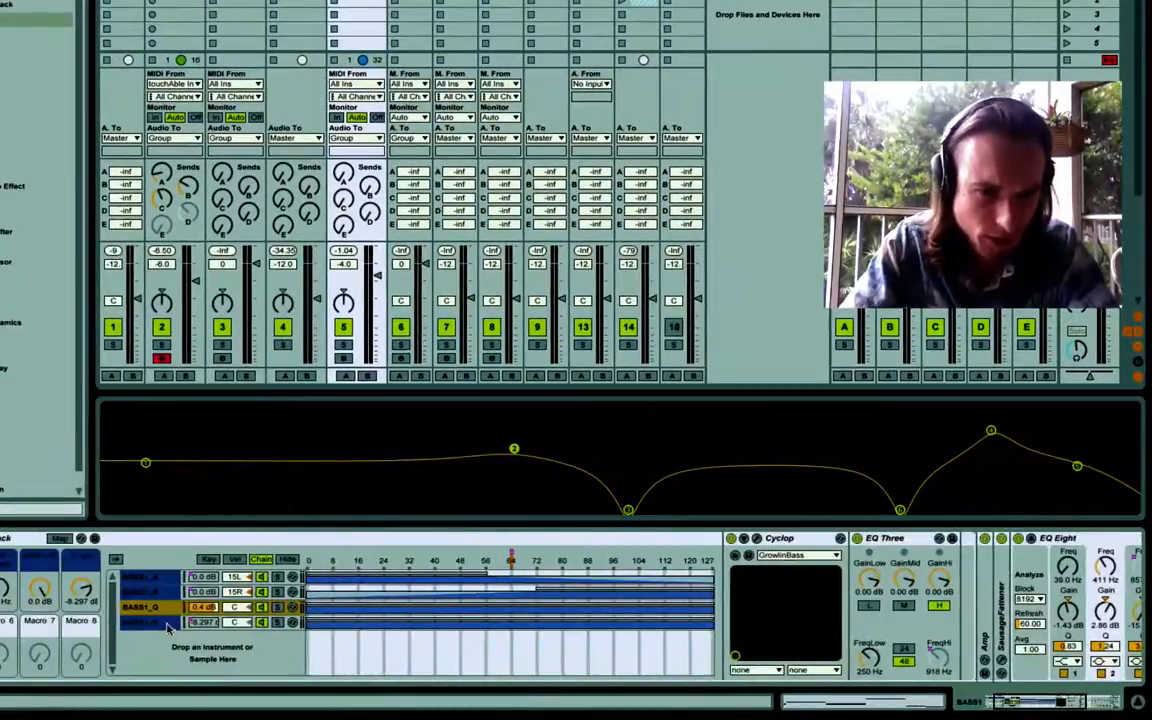
scroll(155, 612, "right", 3)
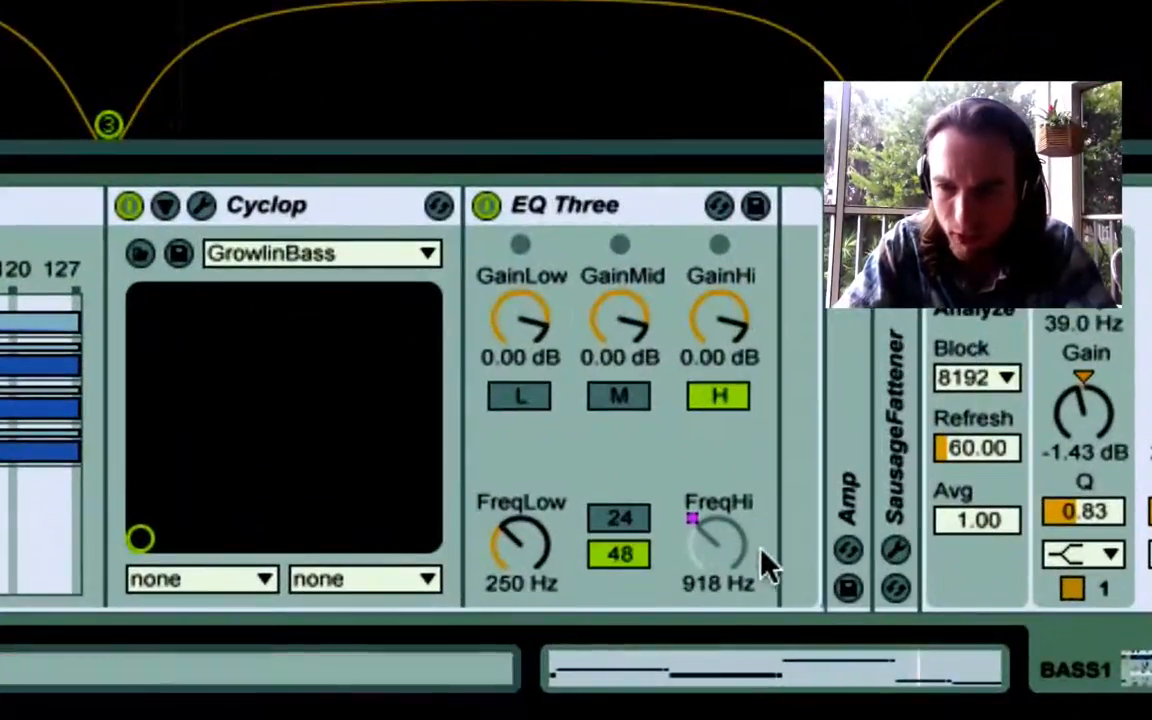
left_click(700, 530)
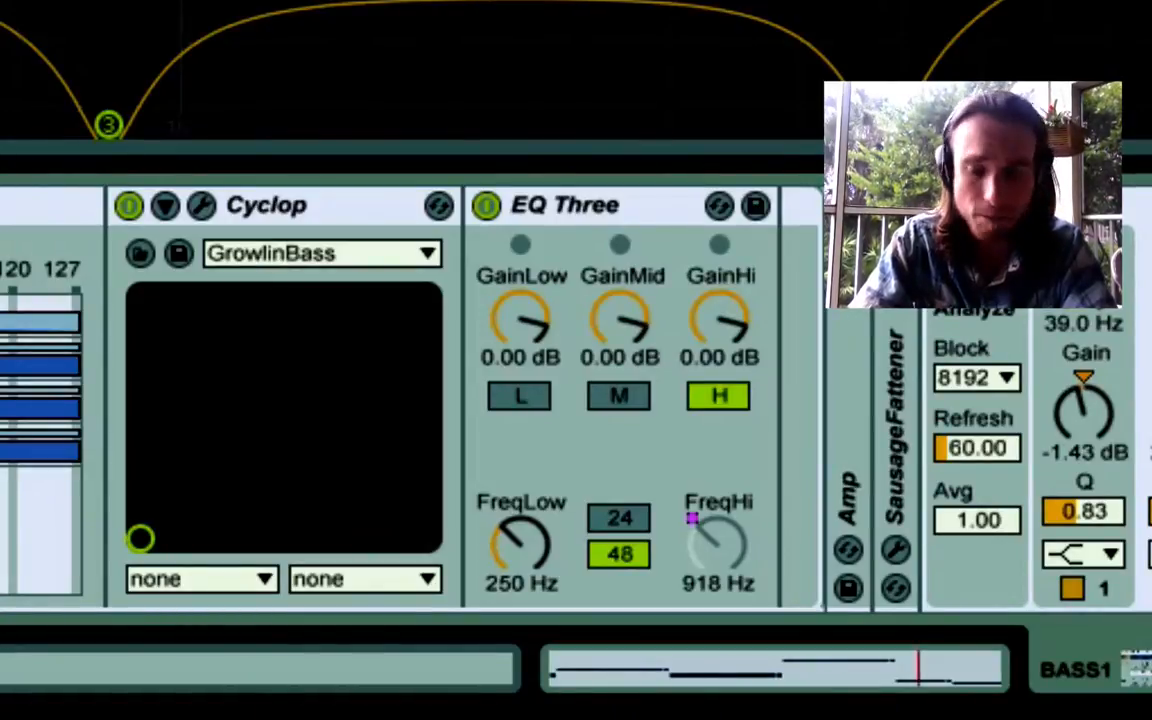
left_click(648, 218)
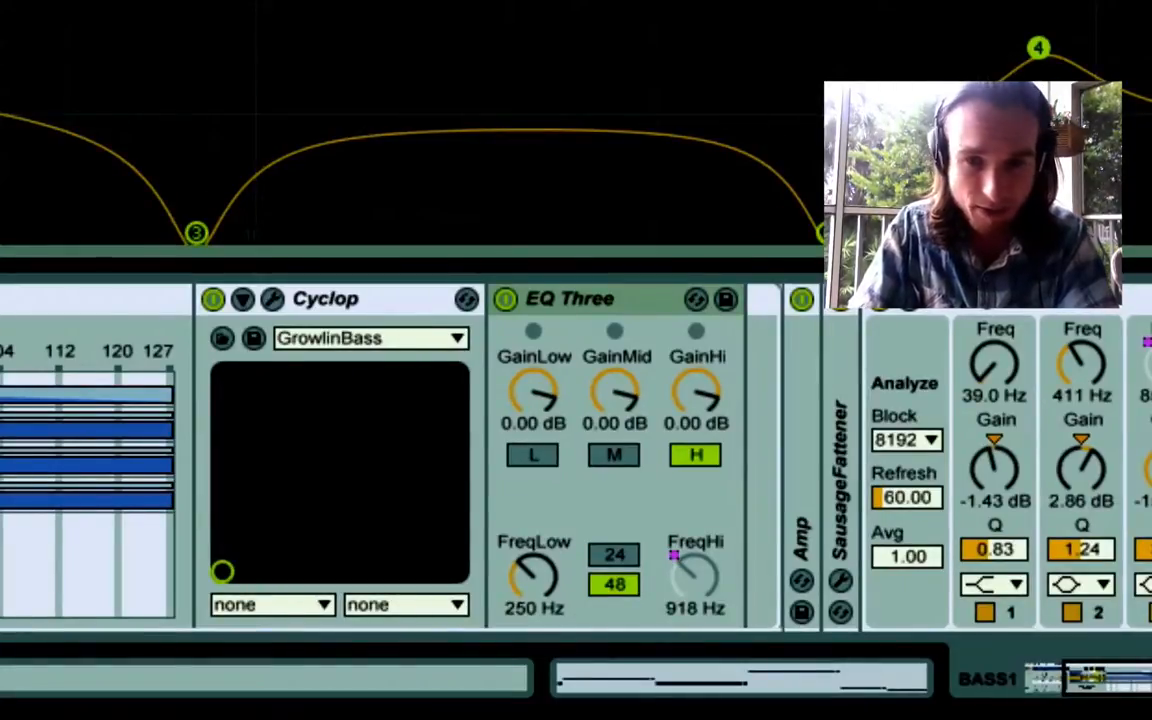
- Select the EQ Eight on the BASS1 track and examine its mapped frequency controls on bands 3, 4 and 6
scroll(518, 455, "left", 4)
scroll(518, 455, "right", 10)
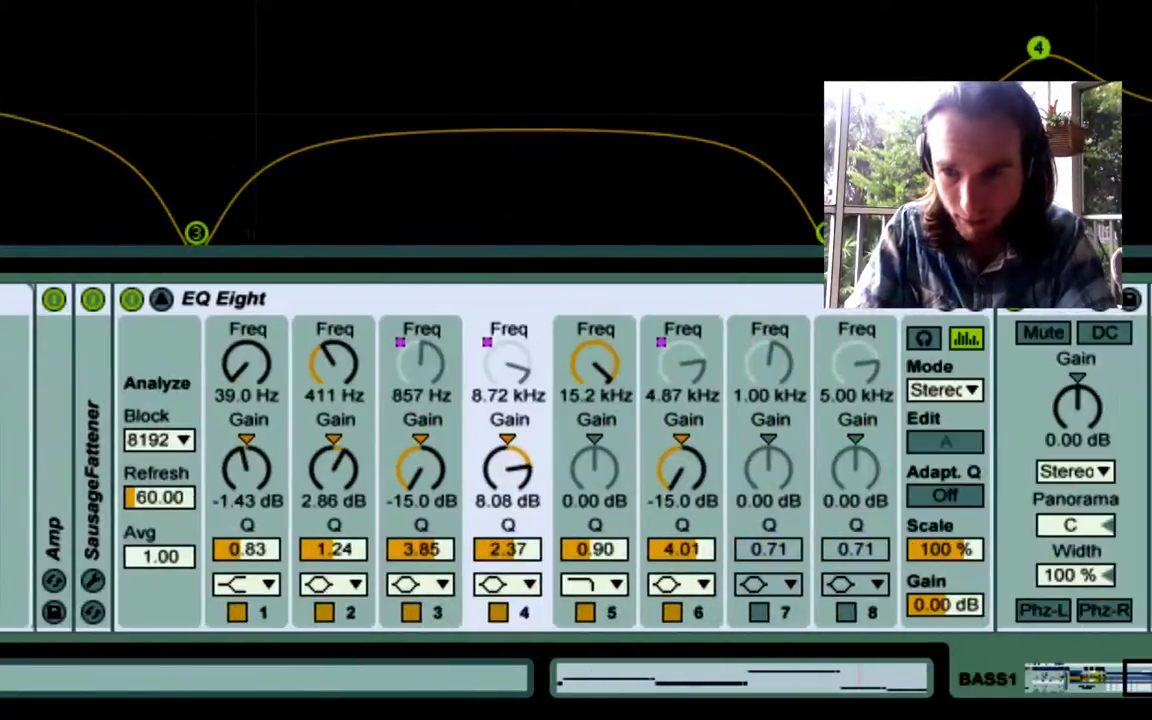
left_click(390, 294)
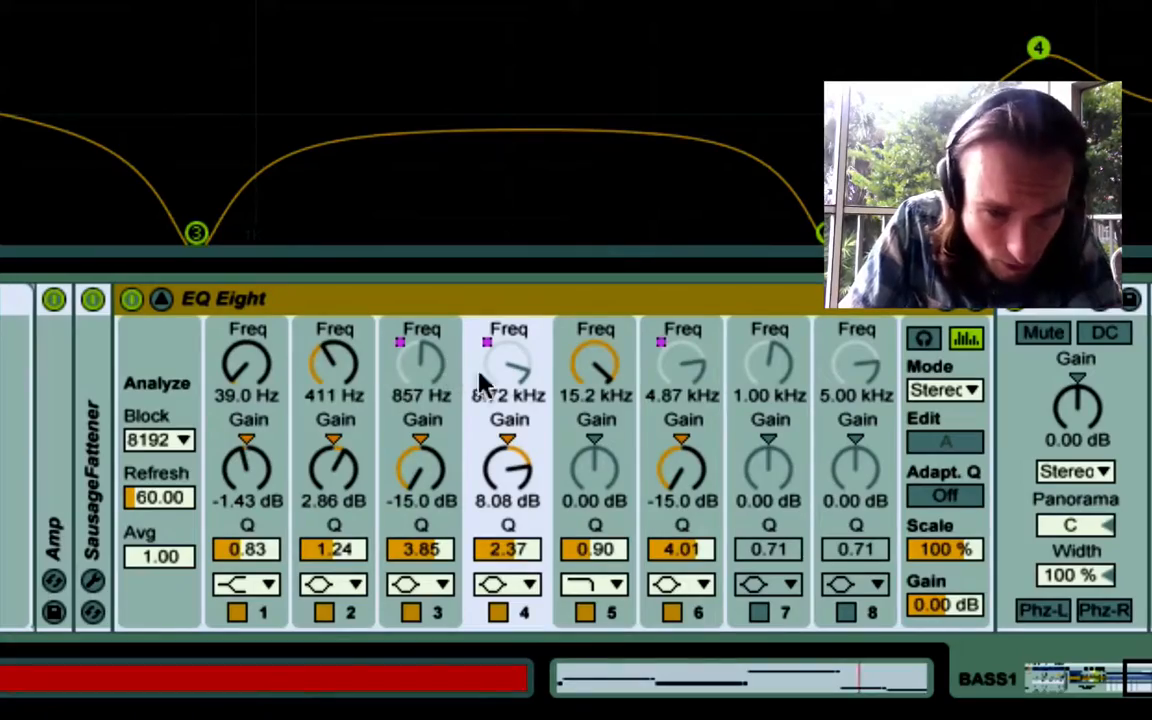
- Show the BASS1 instrument rack's macro mappings, check the Macro 1 minimum and maximum ranges, and leave map mode
scroll(201, 456, "left", 10)
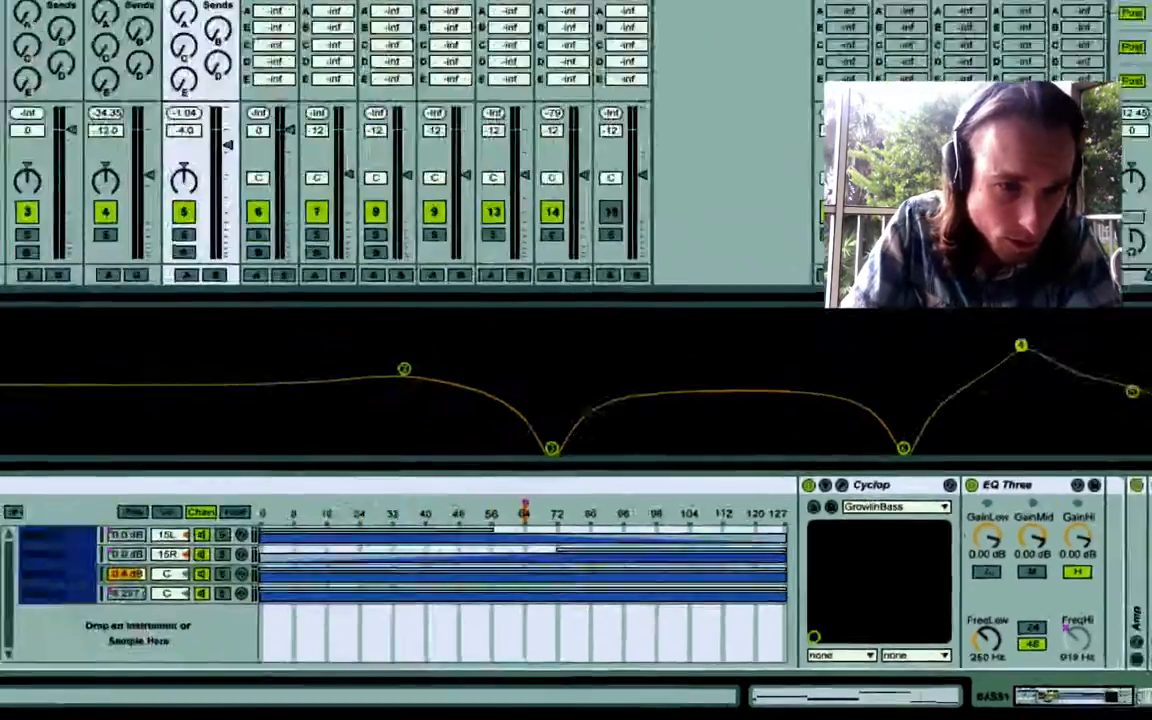
left_click(478, 304)
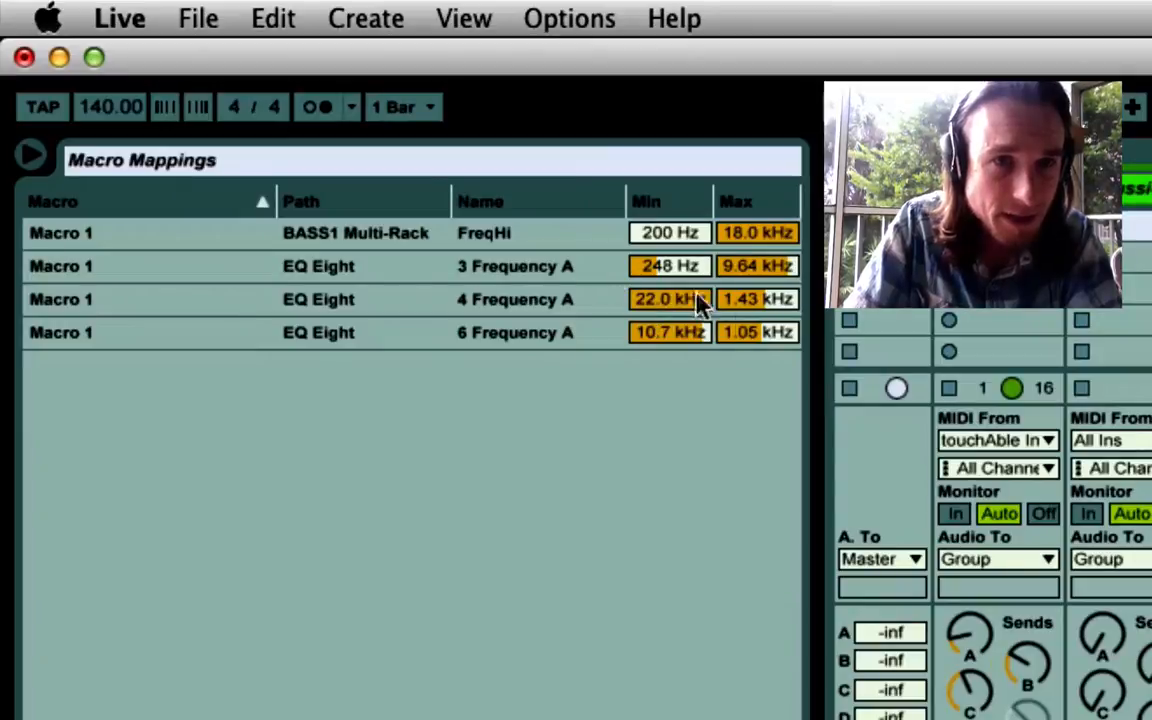
left_click(283, 563)
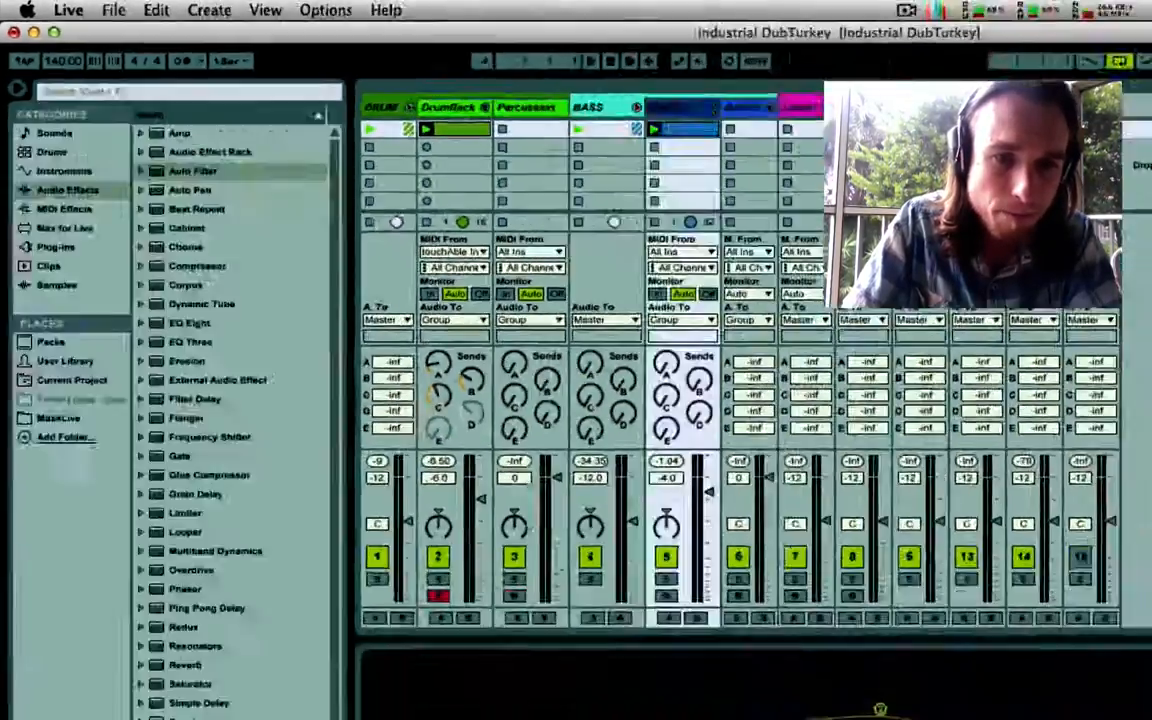
- Deactivate track 5 (BASS1) and select its EQ Eight to watch the filter curve during playback
scroll(547, 577, "right", 10)
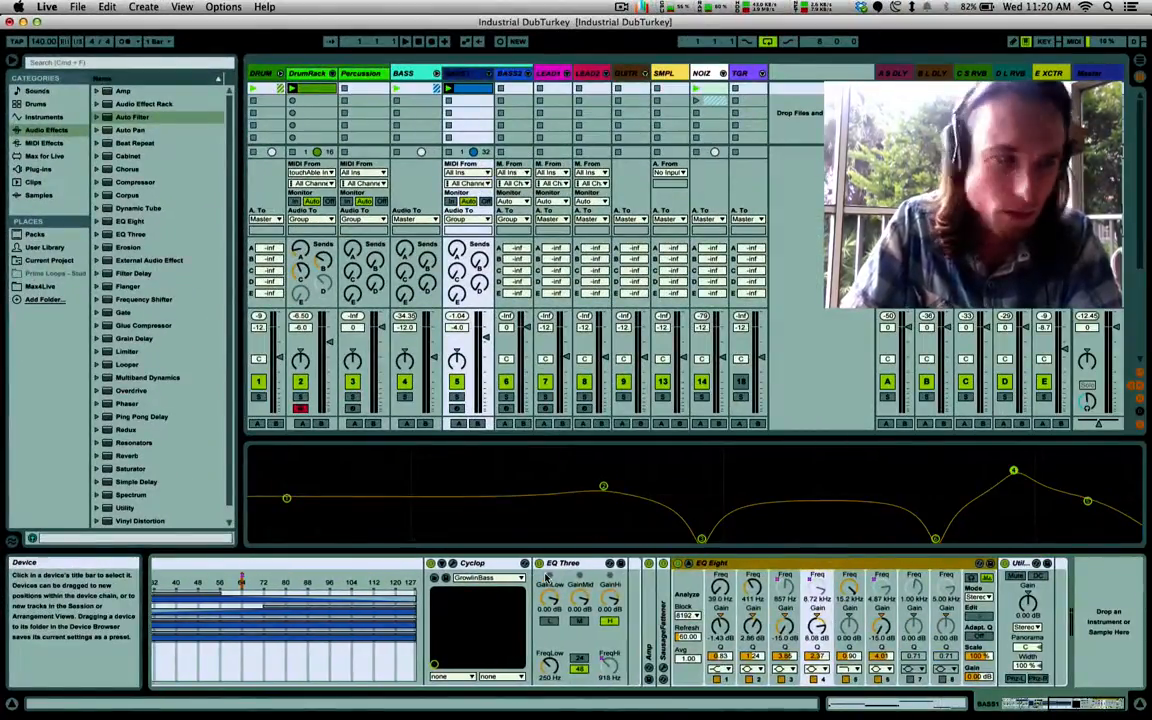
left_click(457, 382)
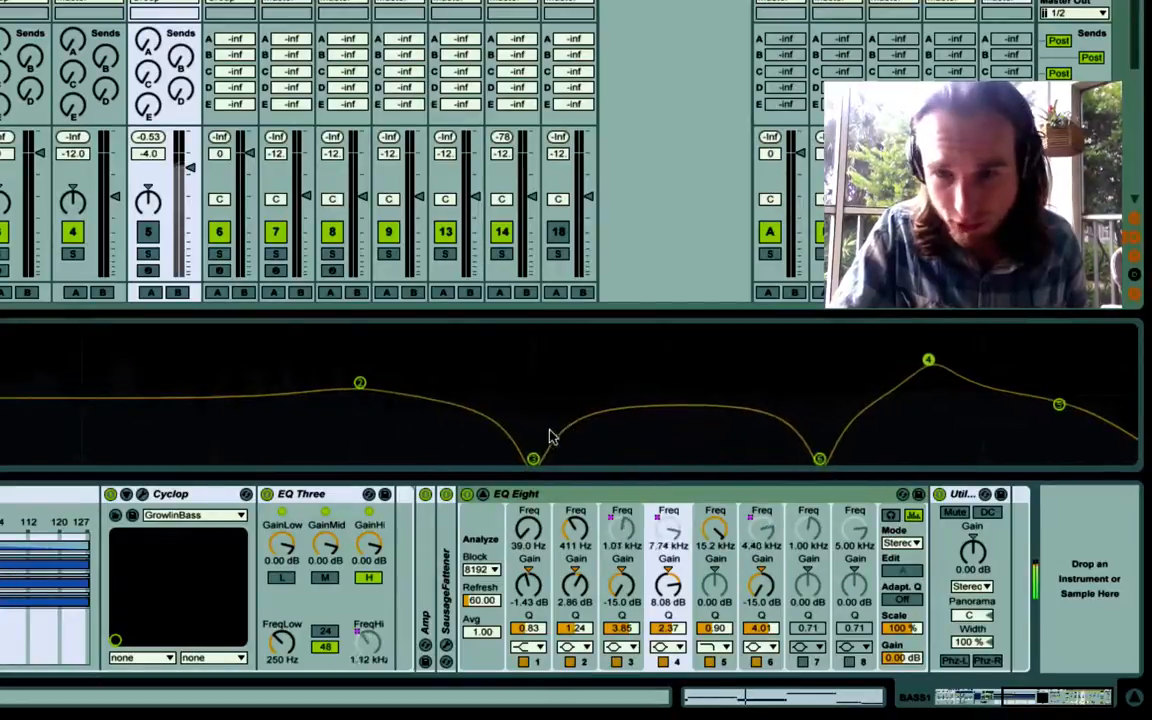
left_click(585, 497)
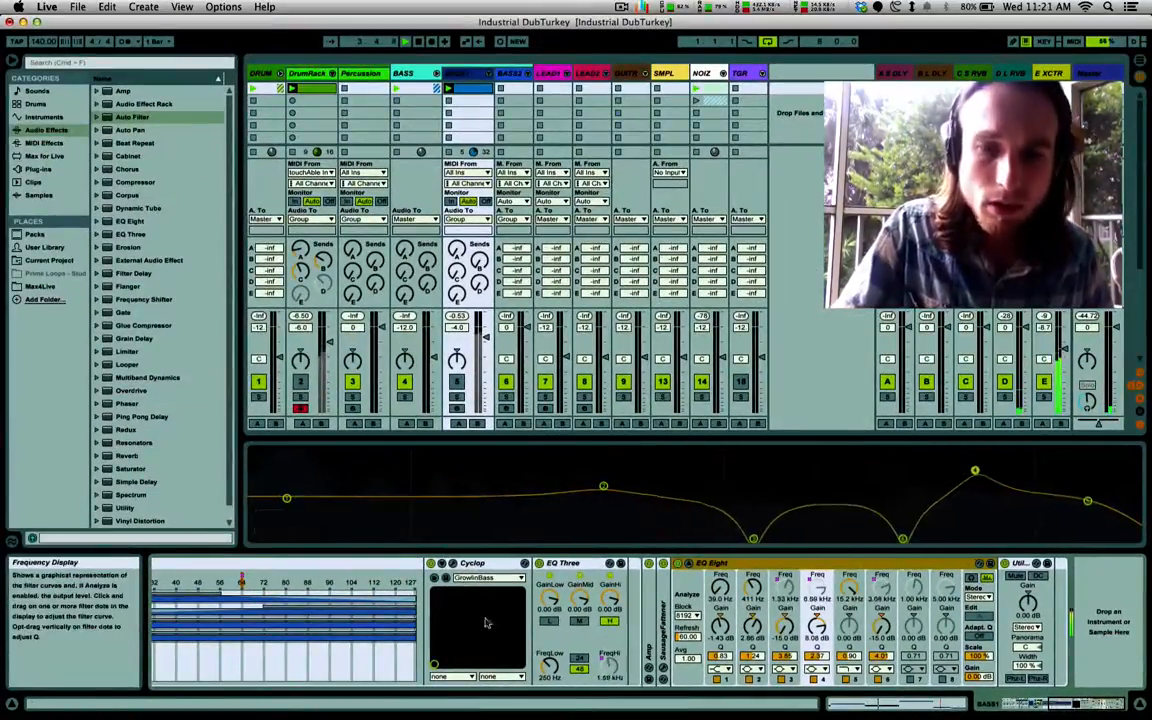
- Look through the BASS1_A, BASS1_B and BASS1_S chains of the BASS1 Multi-Rack, checking the LFO and Phaser devices in the first chains
scroll(460, 626, "left", 10)
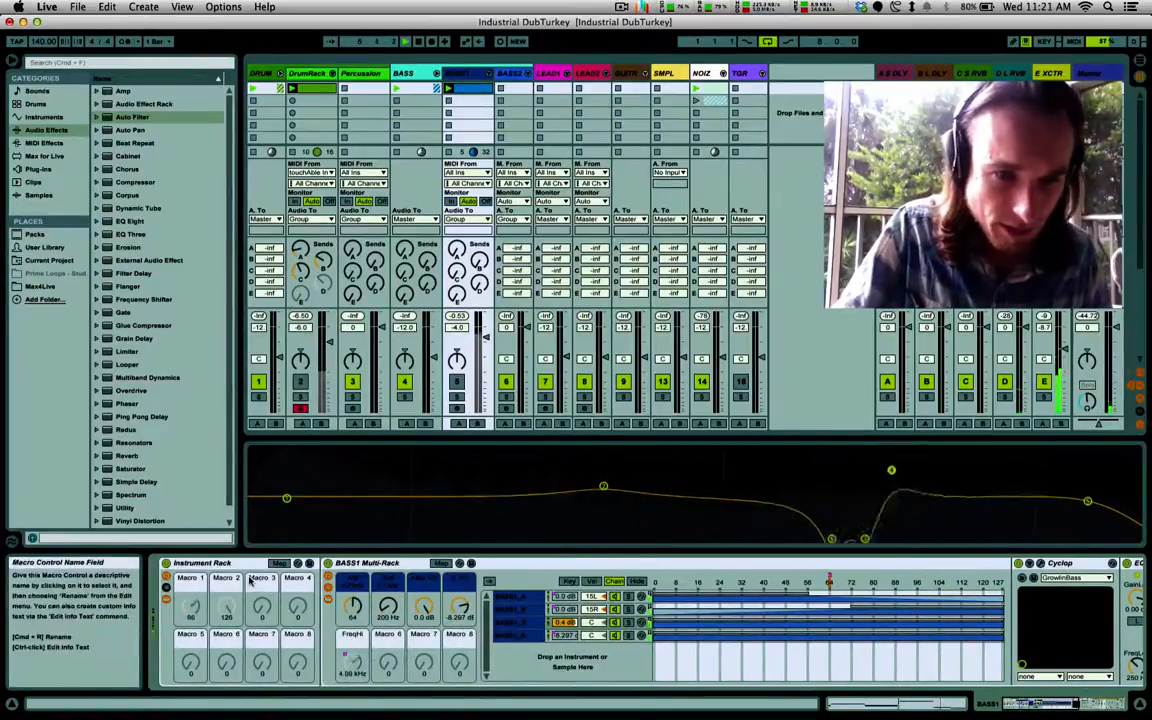
scroll(430, 620, "right", 4)
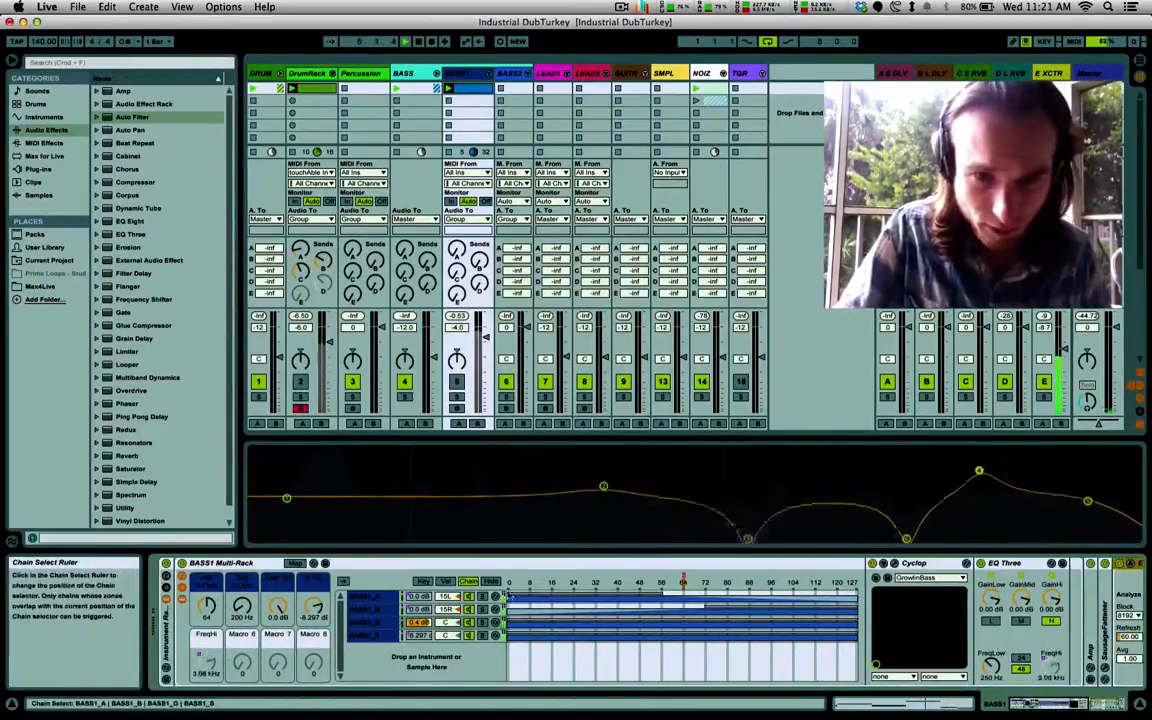
left_click(384, 597)
scroll(570, 620, "right", 6)
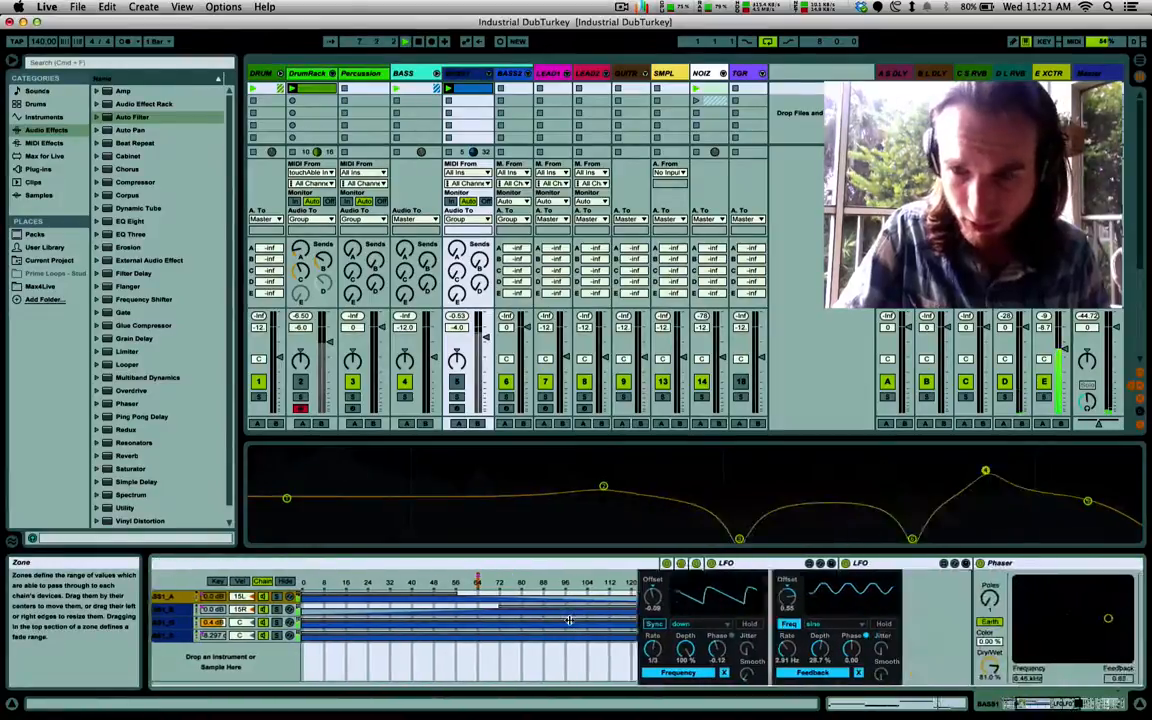
scroll(520, 622, "left", 6)
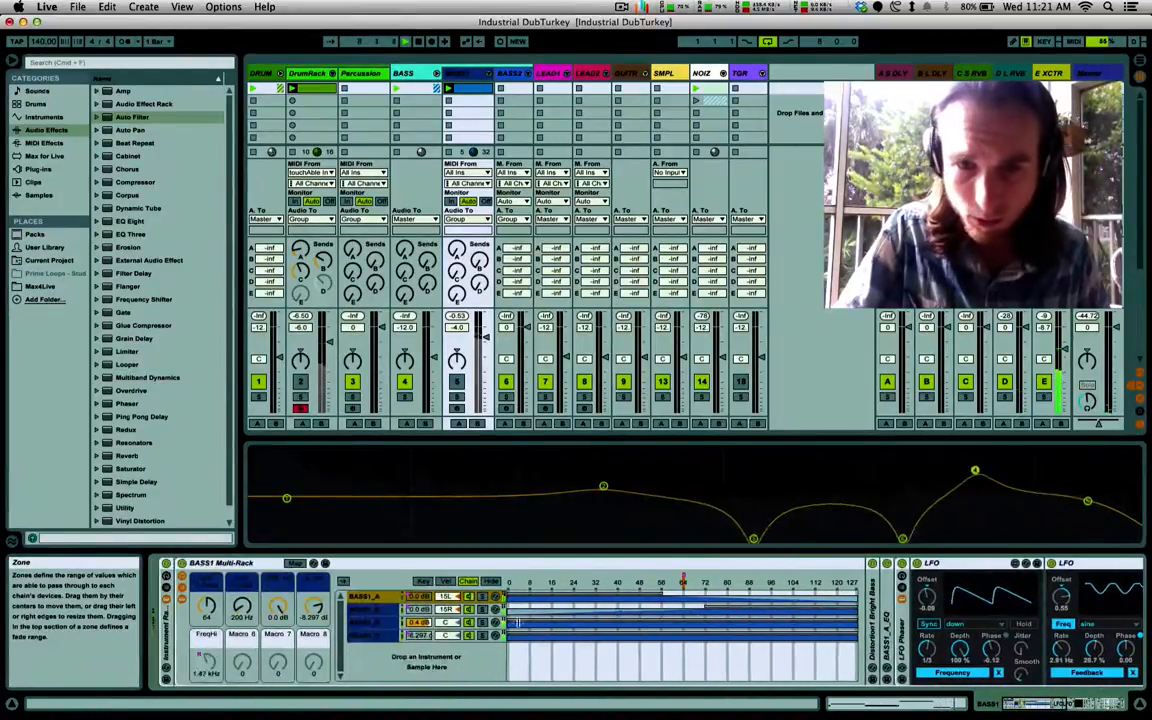
left_click(386, 609)
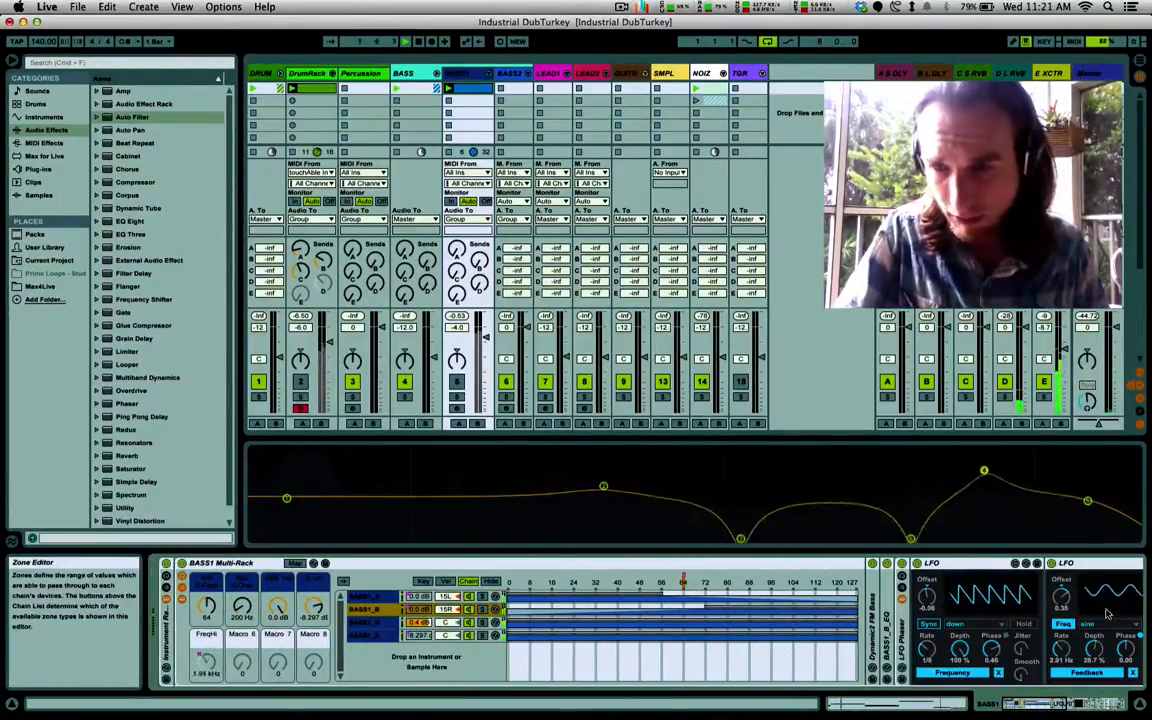
left_click(381, 636)
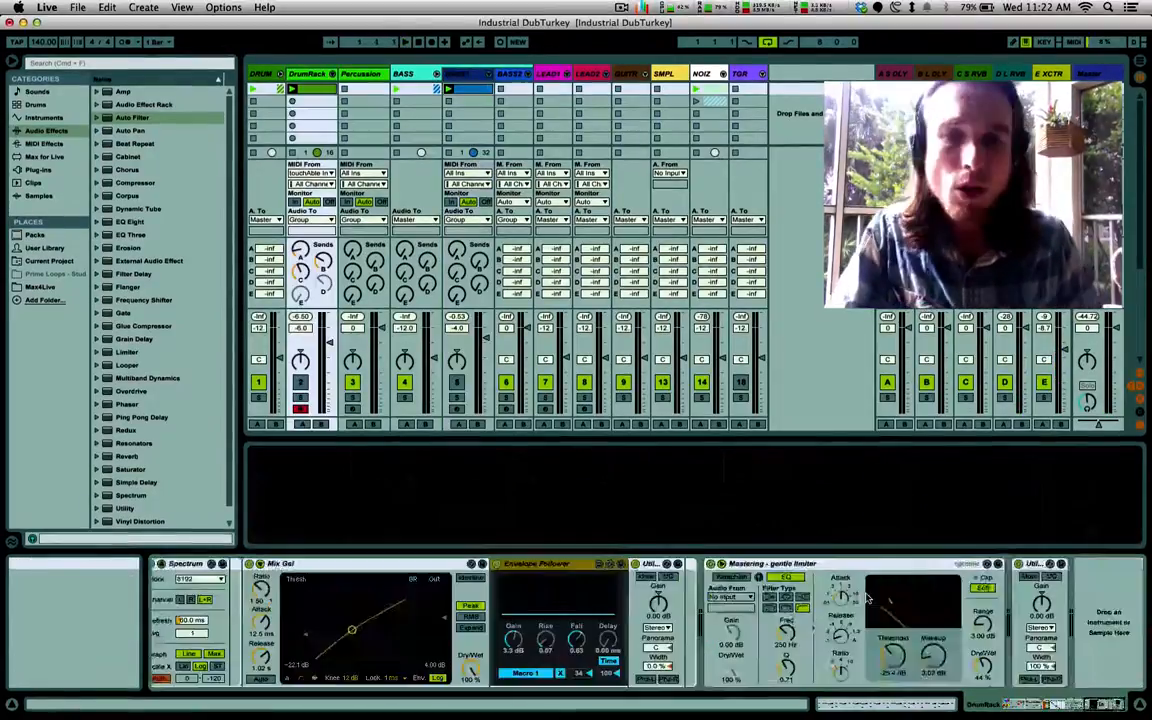
- Play the session with the DrumRack track's devices shown and return to the start of its device chain
scroll(867, 598, "left", 10)
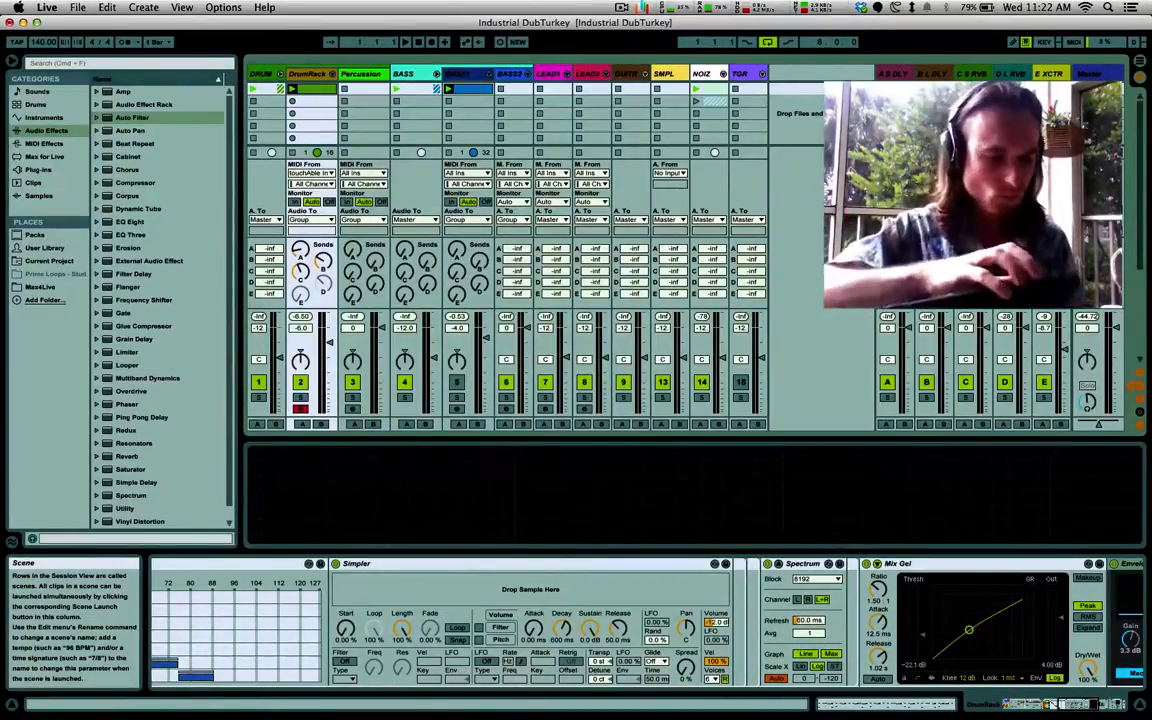
key("space")
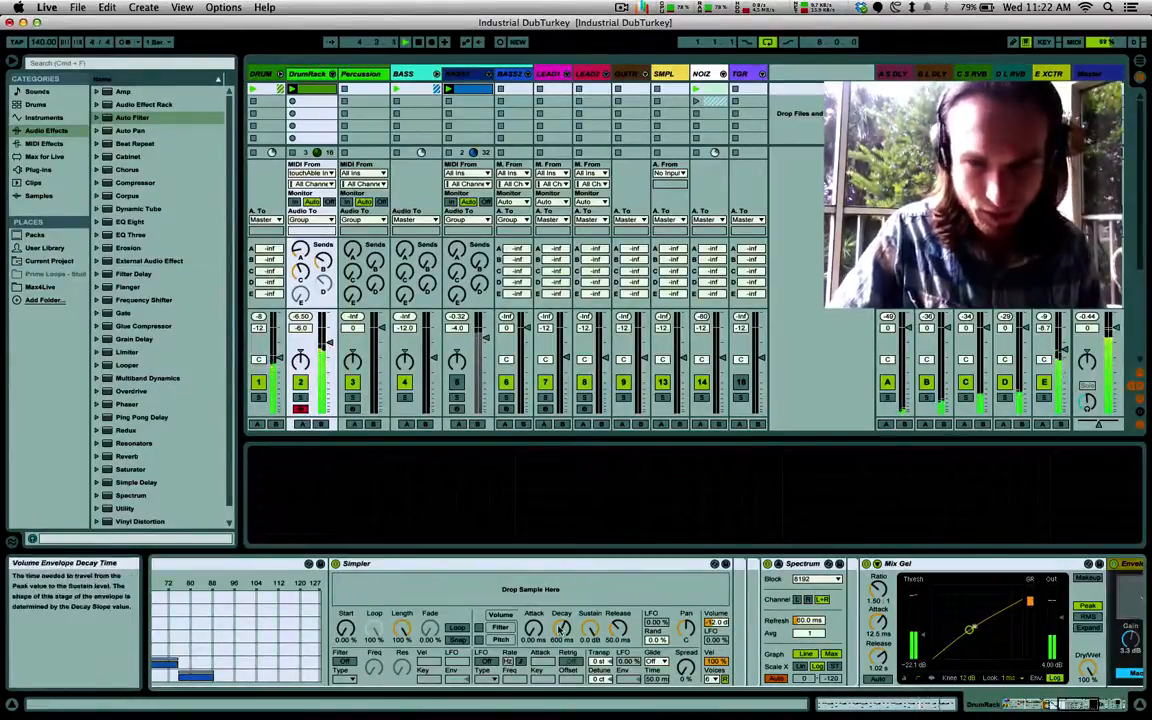
scroll(561, 613, "left", 10)
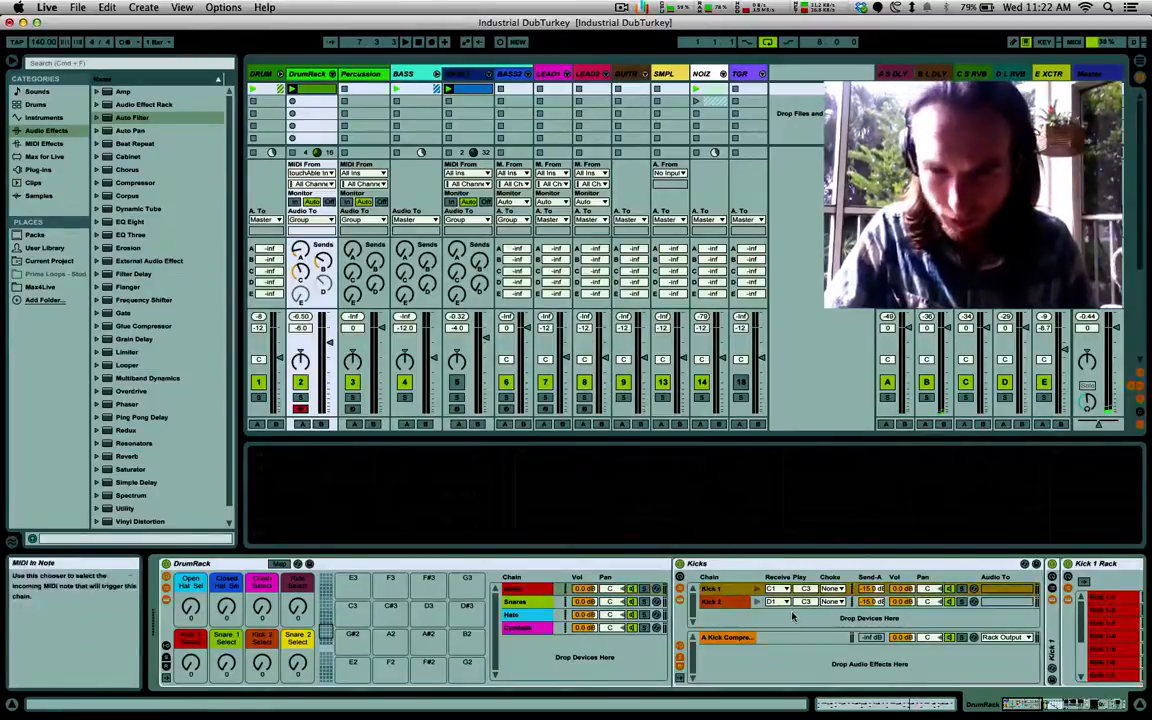
- Compare the Kick 1-1 and Kick 1-2 chains in the Kick 1 Rack by selecting them alternately, ending on Kick 1-2
scroll(790, 612, "right", 5)
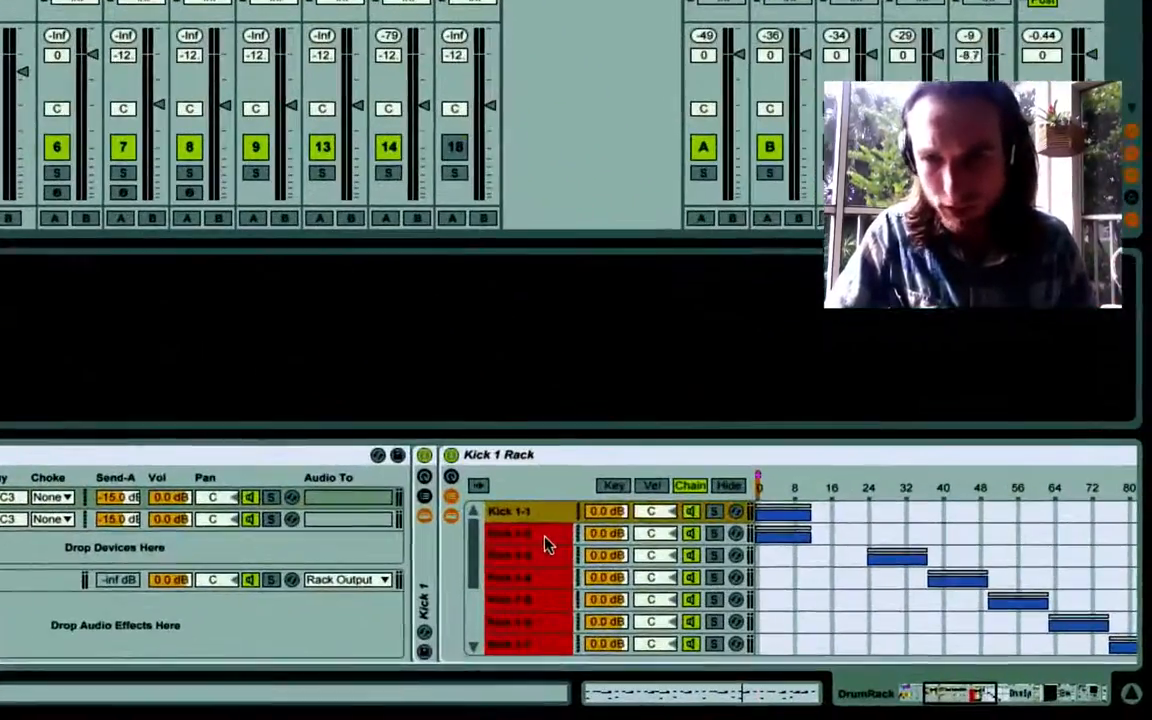
left_click(795, 608)
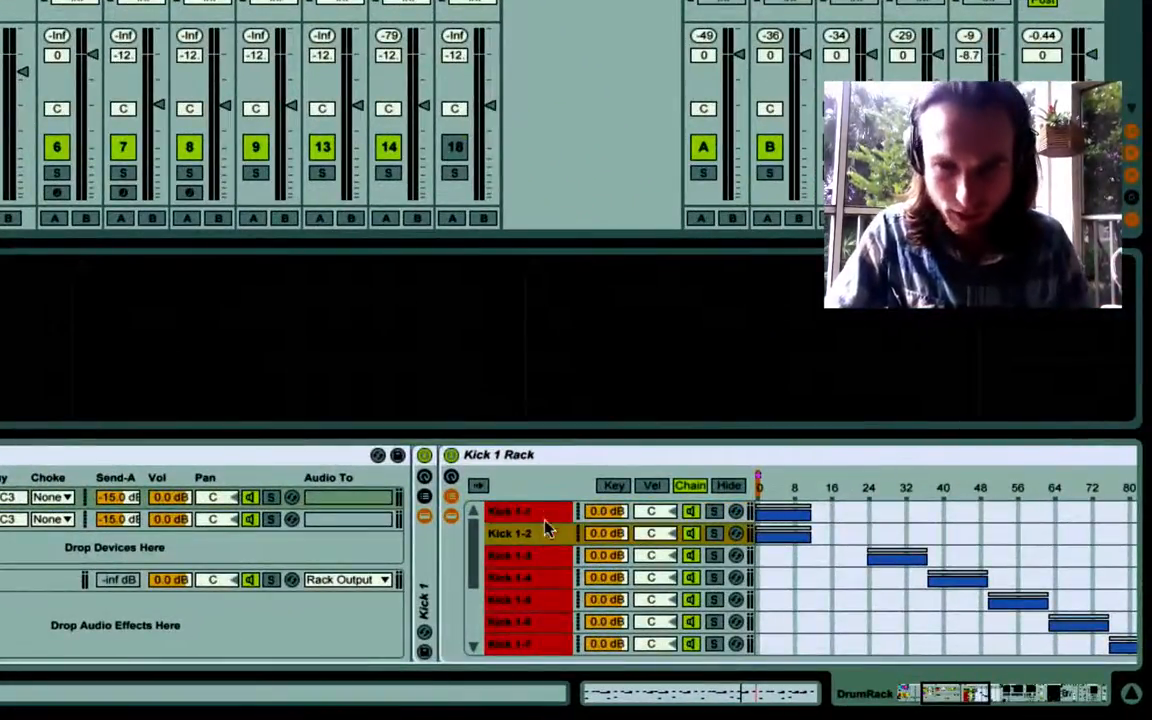
left_click(540, 514)
scroll(540, 519, "right", 3)
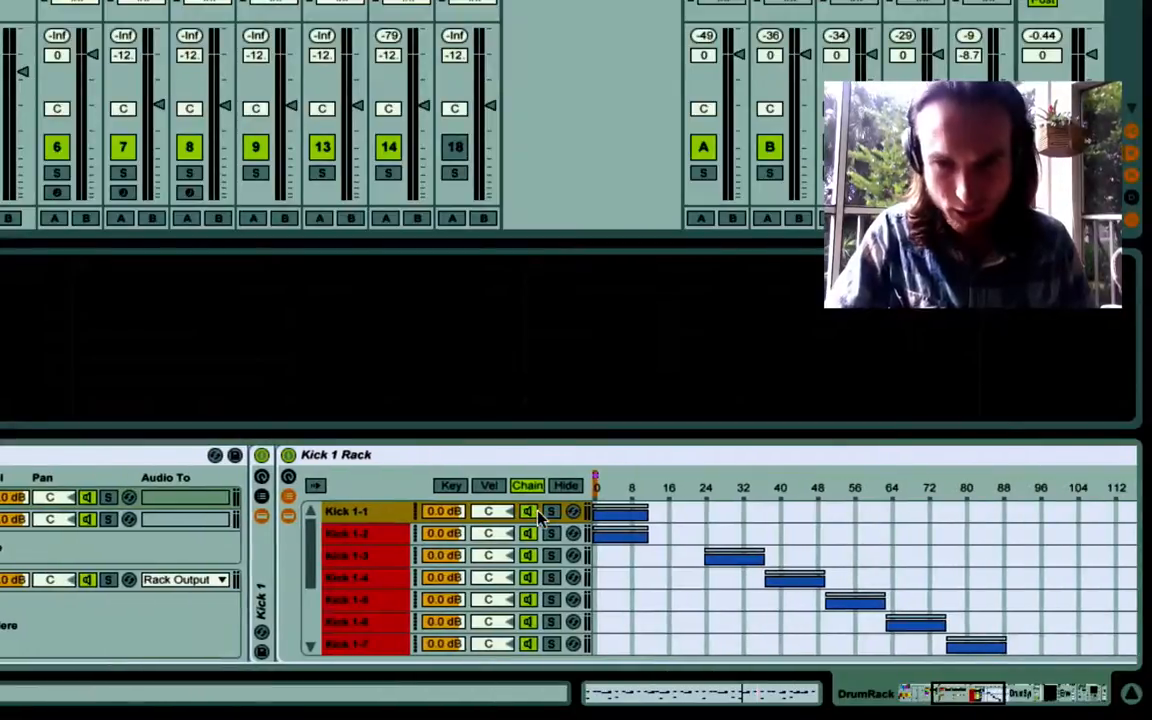
left_click(393, 534)
left_click(387, 516)
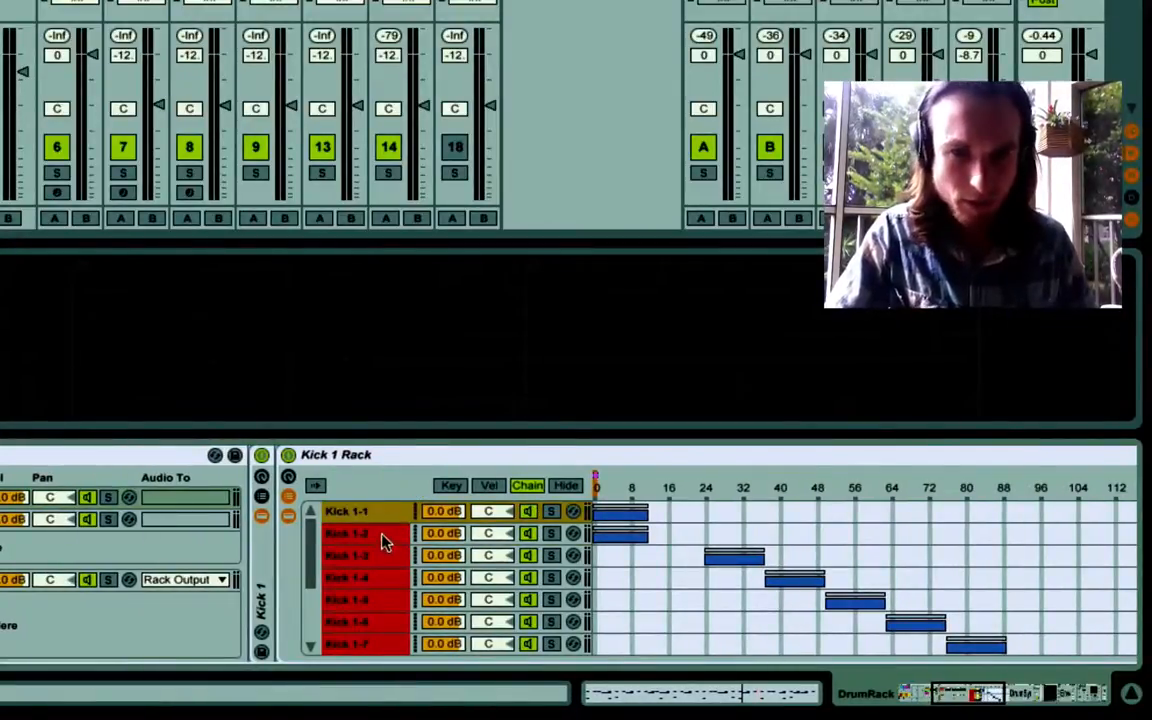
left_click(384, 538)
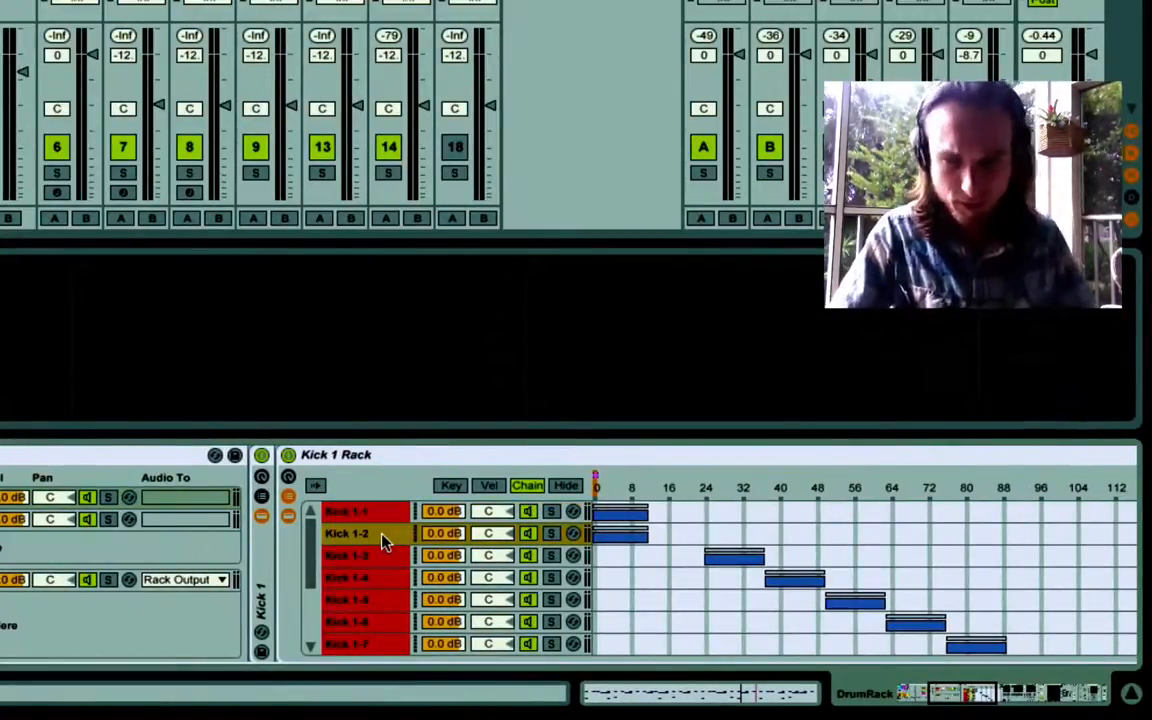
- Turn the Kick 1 Select macro to about 60 and back to 0, check the Kick 1 Rack's chain zones, and select Kick 1-1
scroll(240, 540, "left", 10)
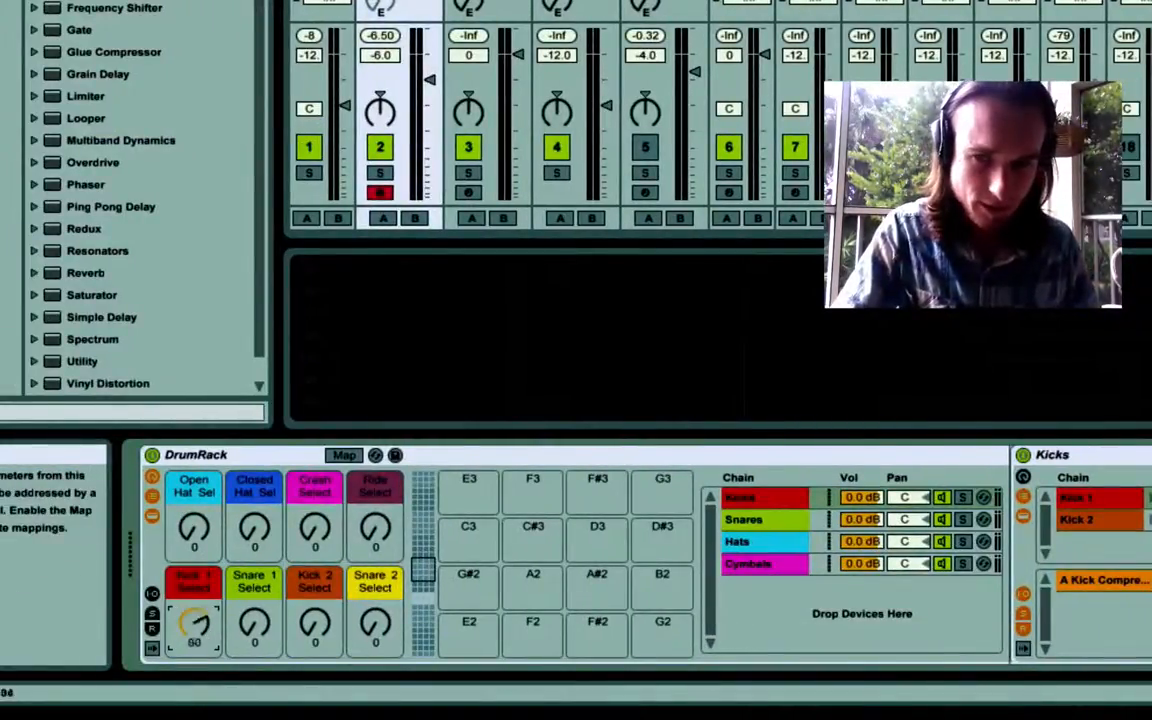
scroll(895, 578, "right", 7)
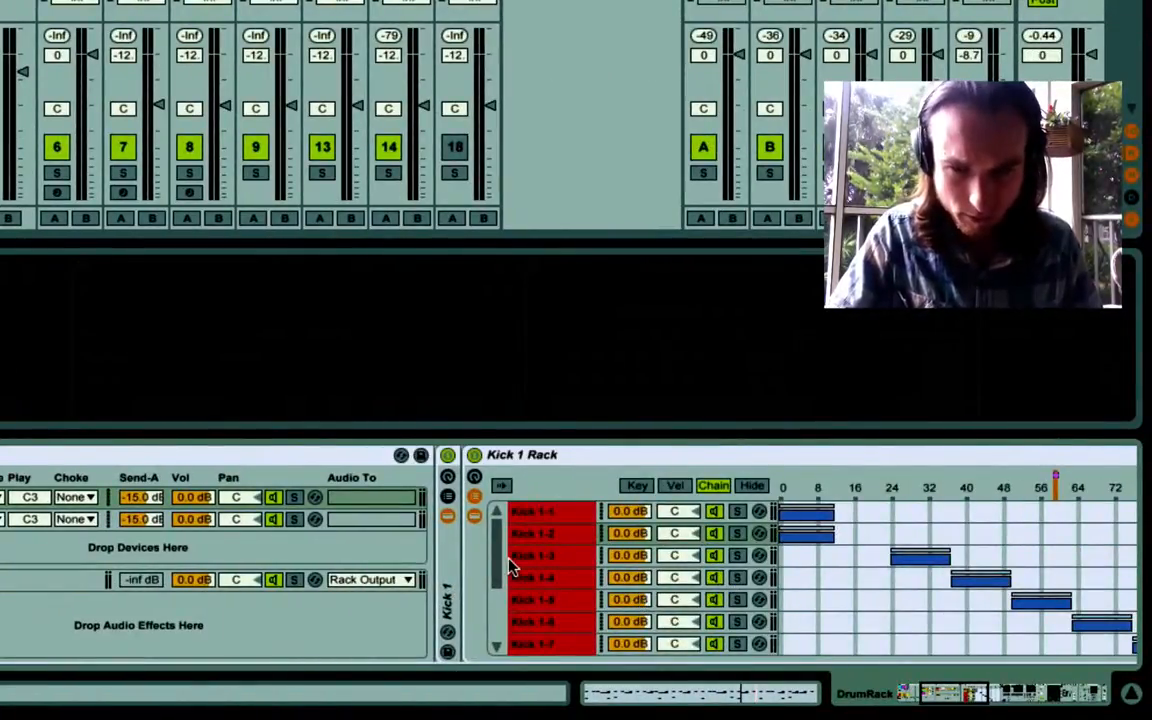
scroll(509, 566, "right", 5)
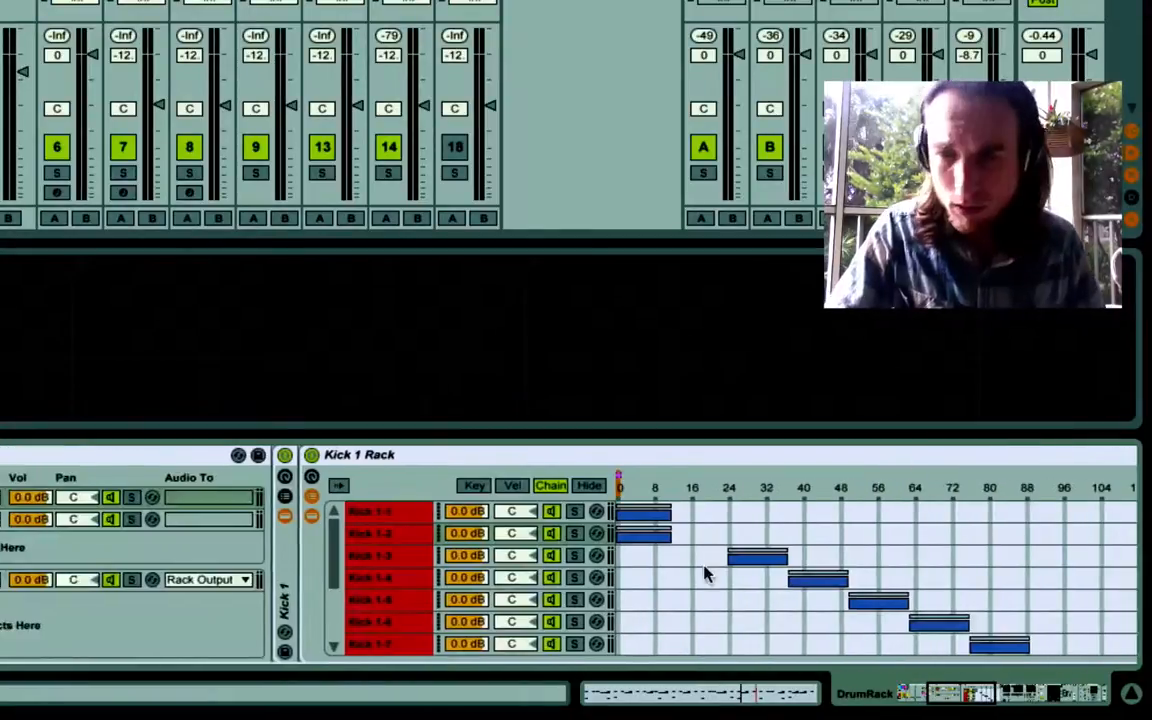
scroll(707, 573, "right", 2)
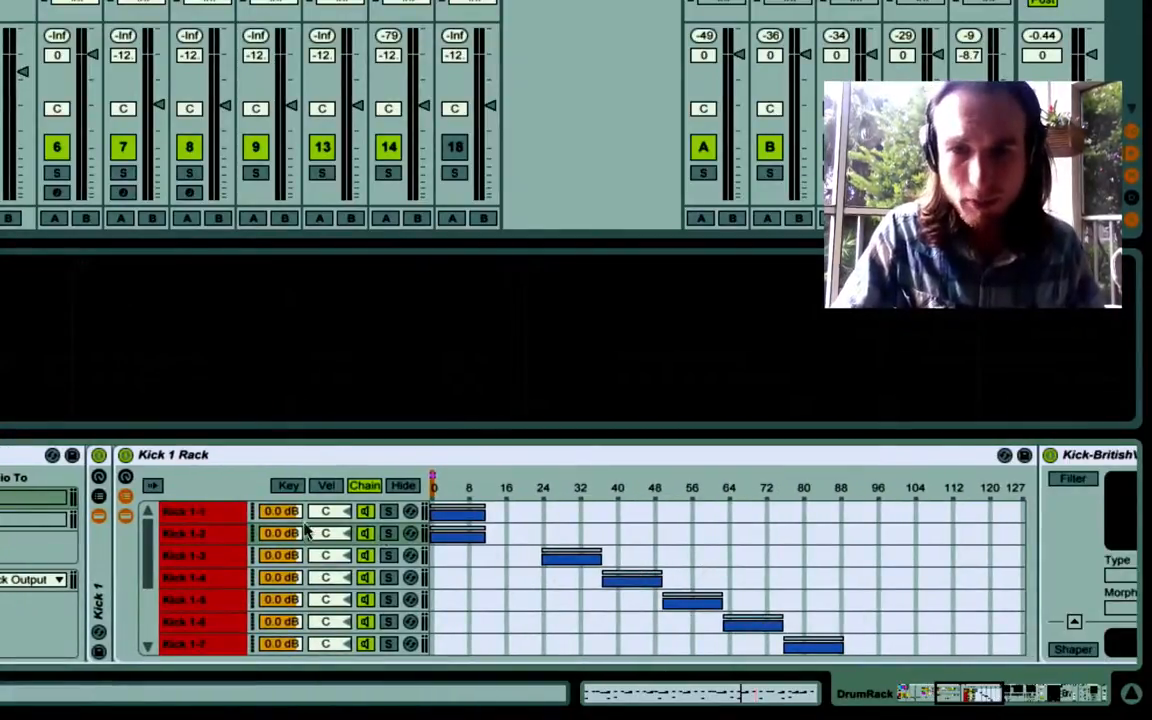
left_click(201, 512)
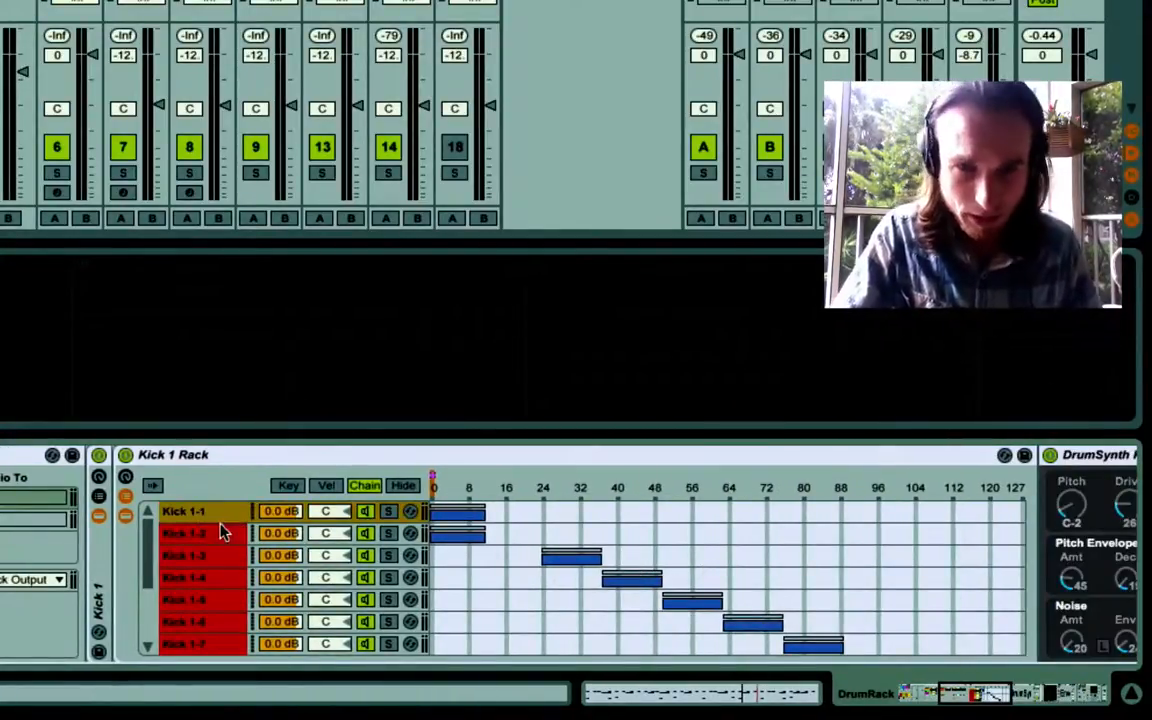
- Inspect the DrumSynth Kick and Kick-BritishVintage-Felt-Hard devices in the Kick 1 Rack, and return to the pads to trigger Kick 1
scroll(905, 492, "right", 2)
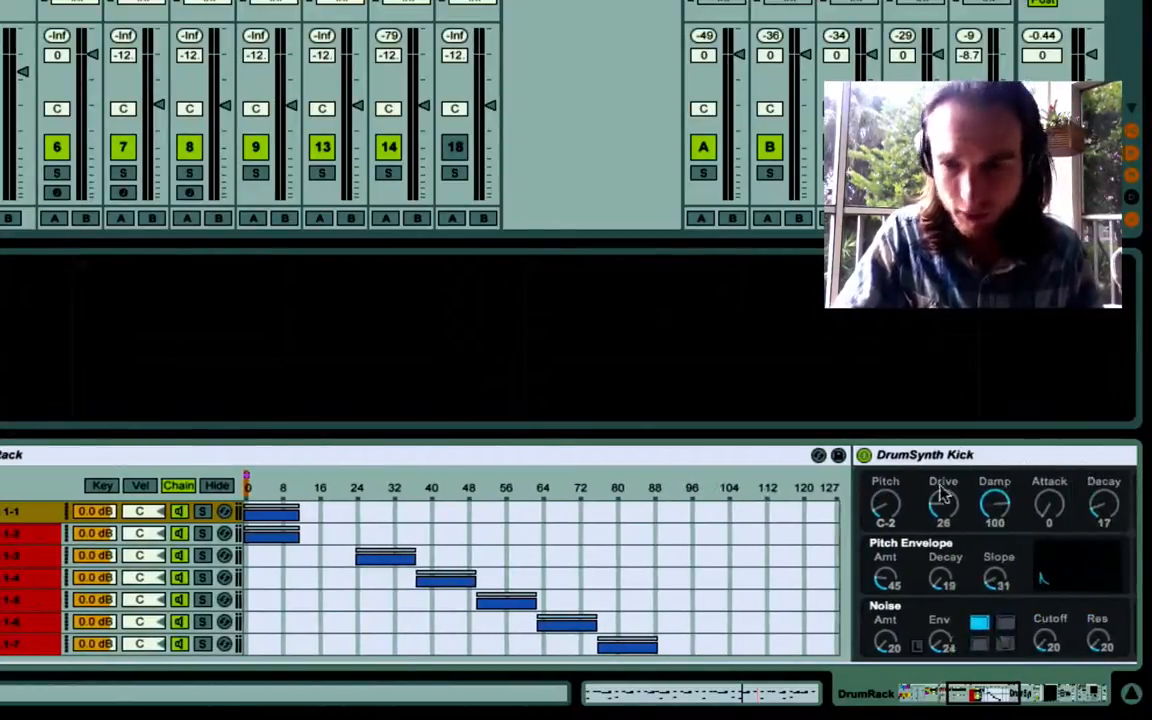
scroll(940, 470, "right", 2)
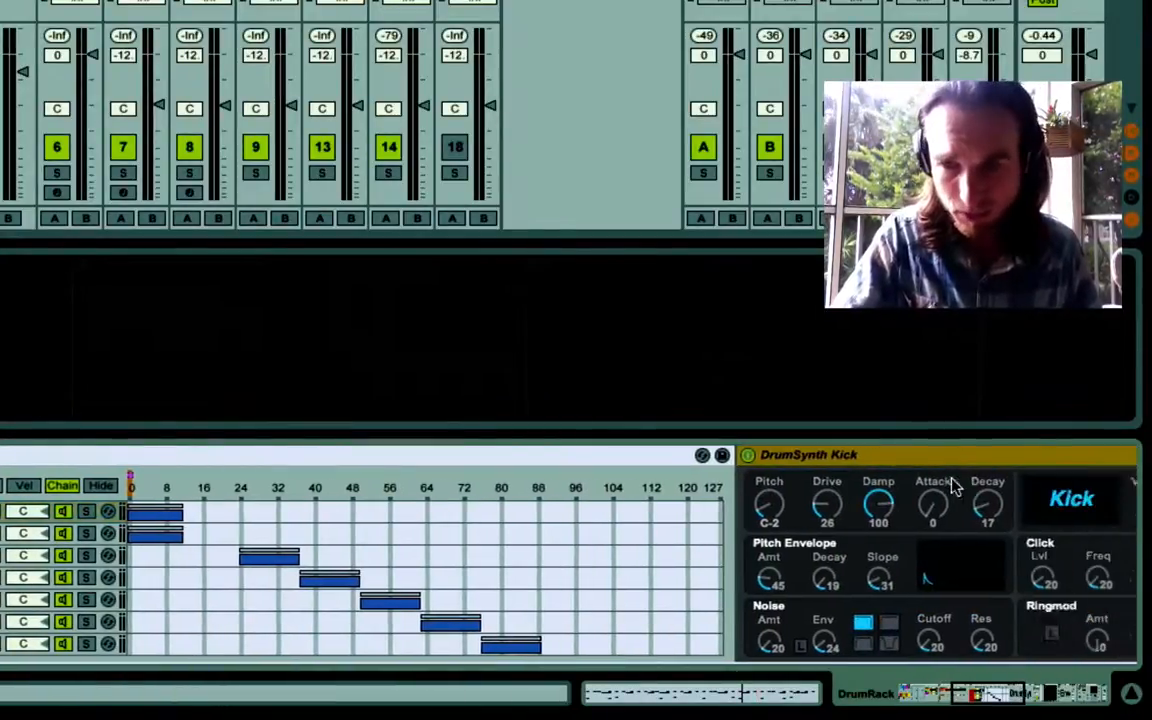
scroll(880, 458, "right", 2)
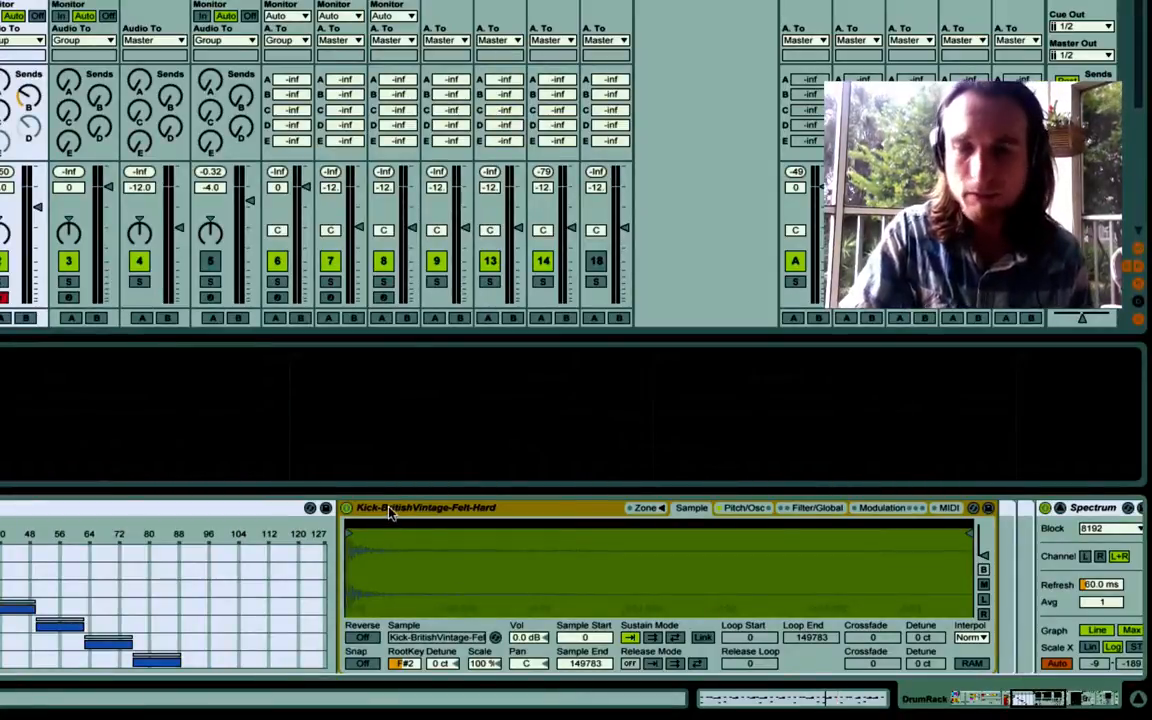
scroll(273, 567, "left", 15)
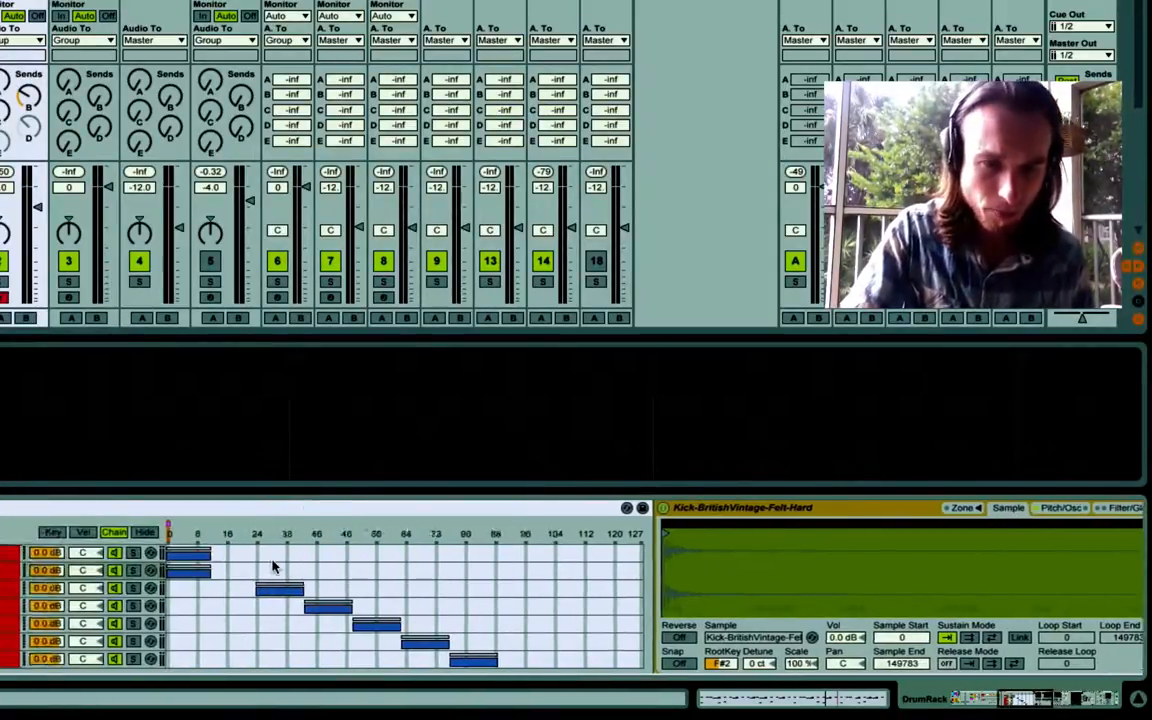
scroll(273, 567, "left", 20)
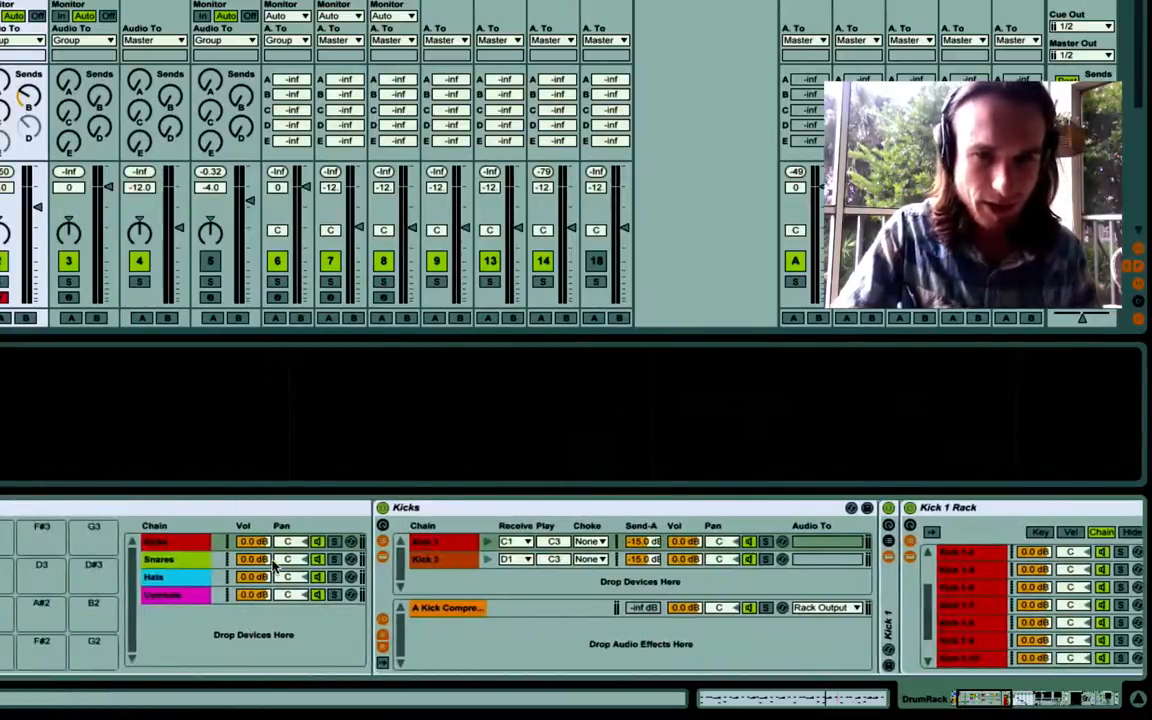
scroll(172, 610, "down", 4)
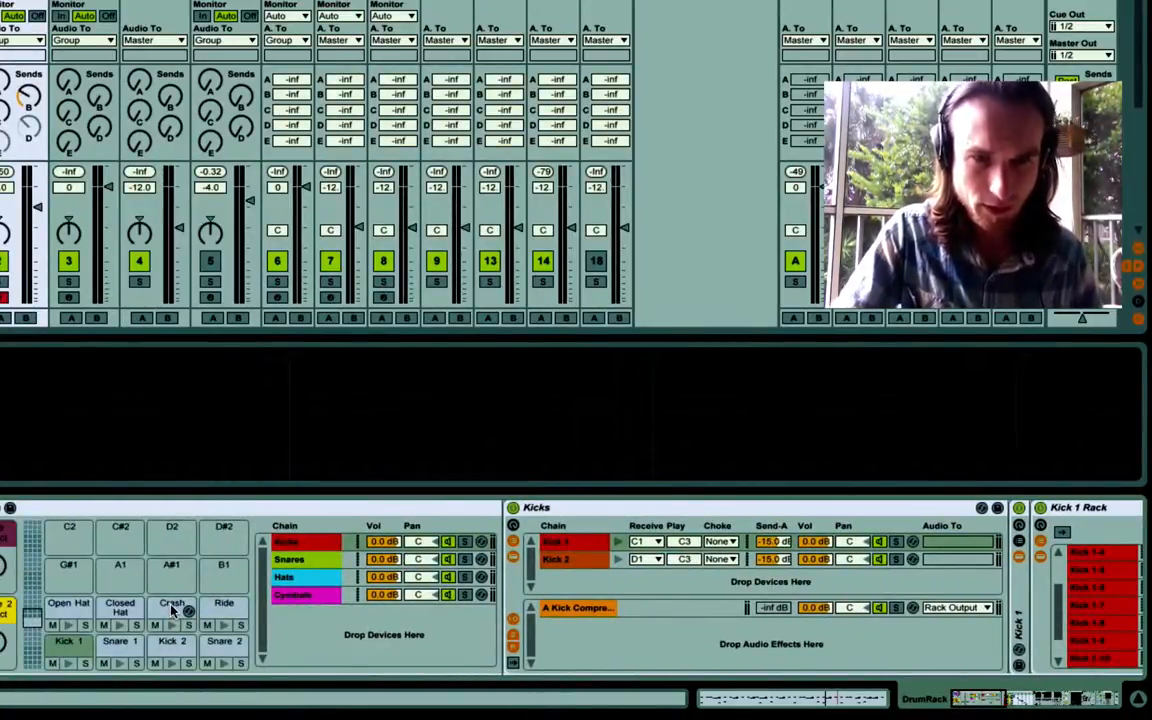
left_click(68, 645)
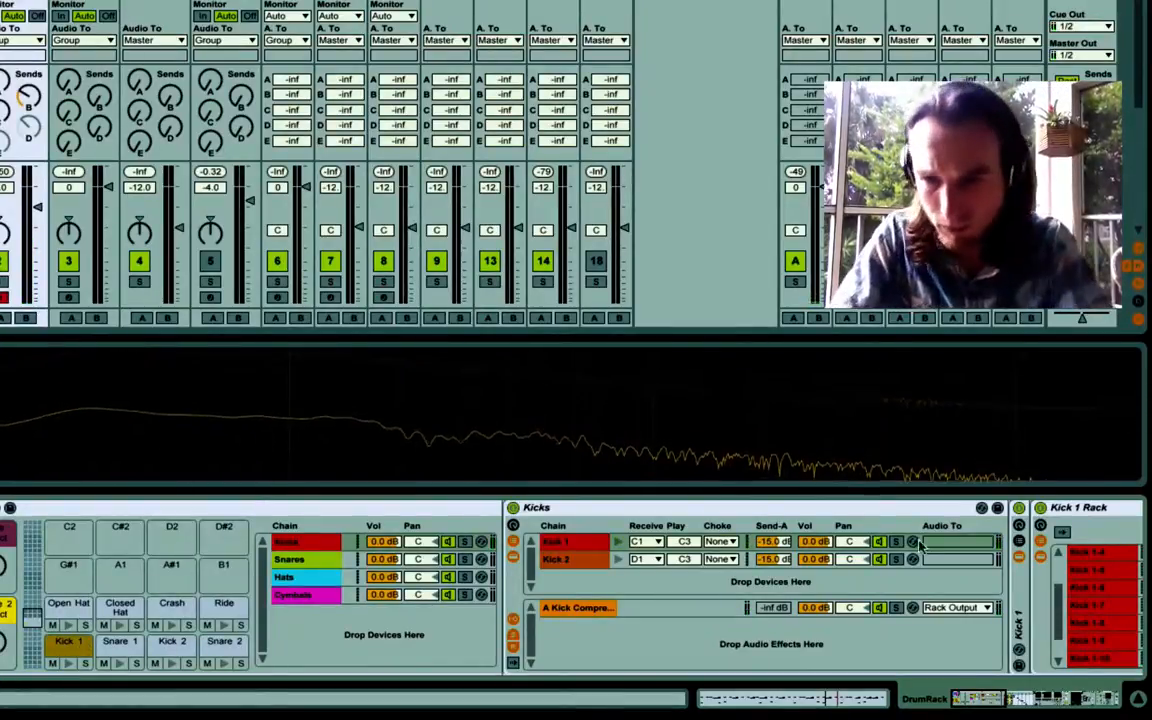
- Solo the Kick 1-1 chain in the Kick 1 Rack and audition the Kick 1 pad
scroll(944, 570, "right", 10)
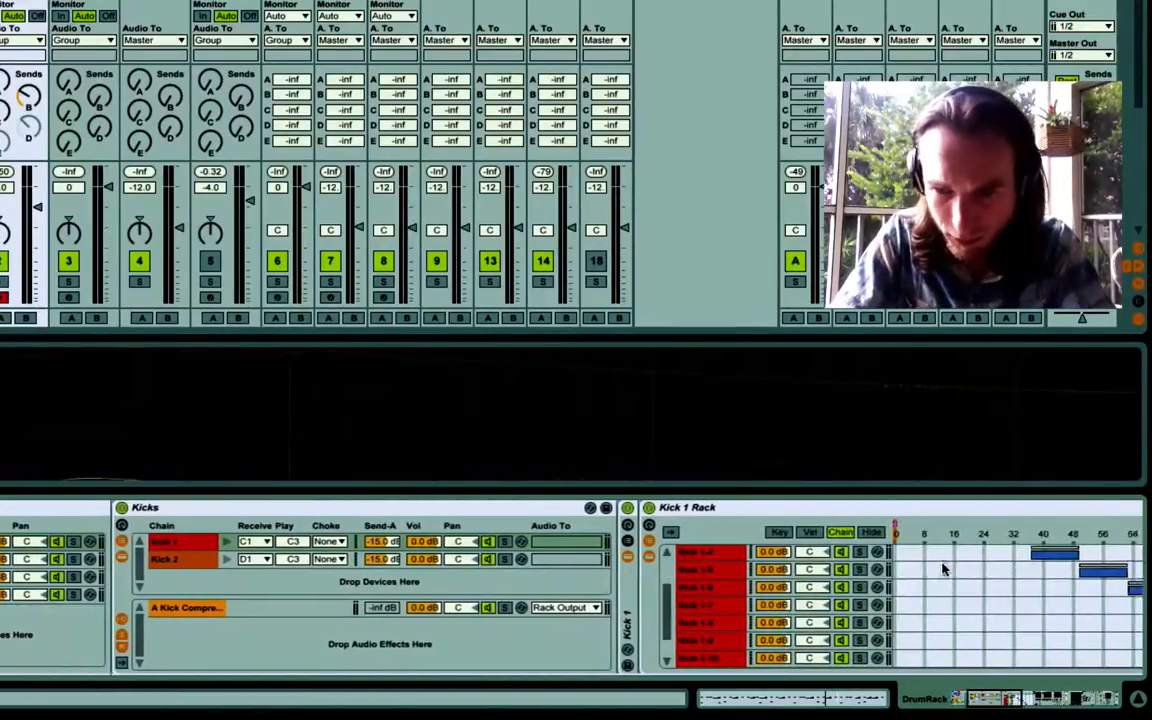
left_click(637, 554)
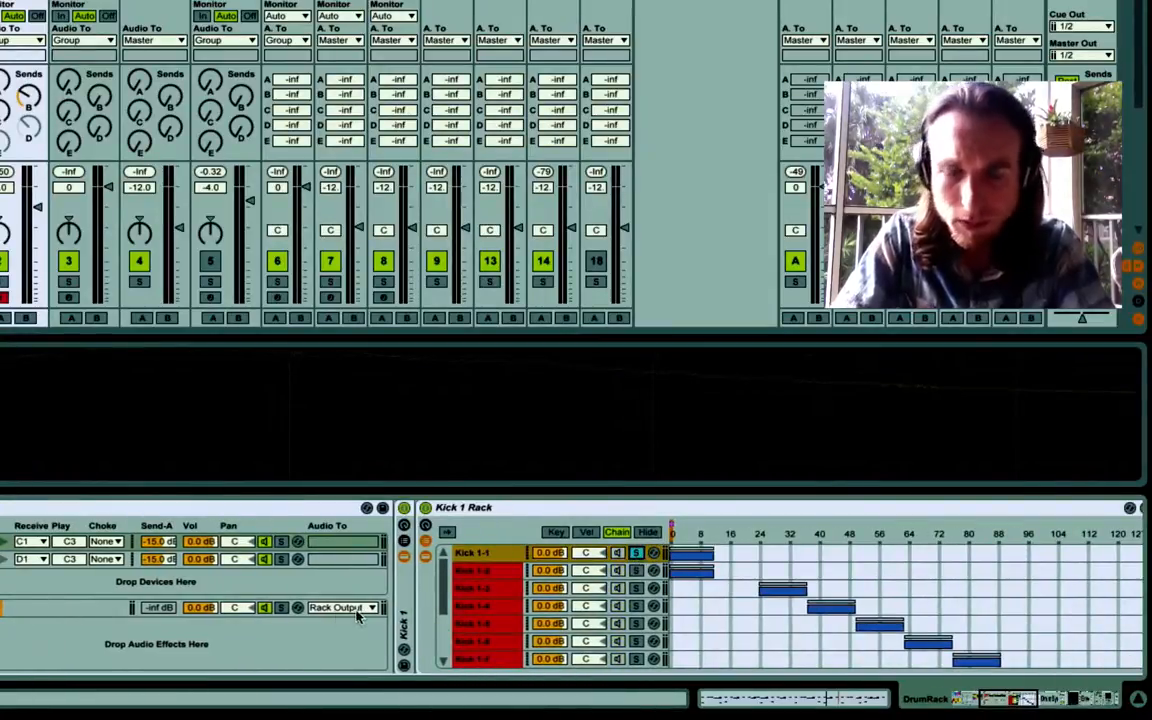
scroll(357, 616, "left", 10)
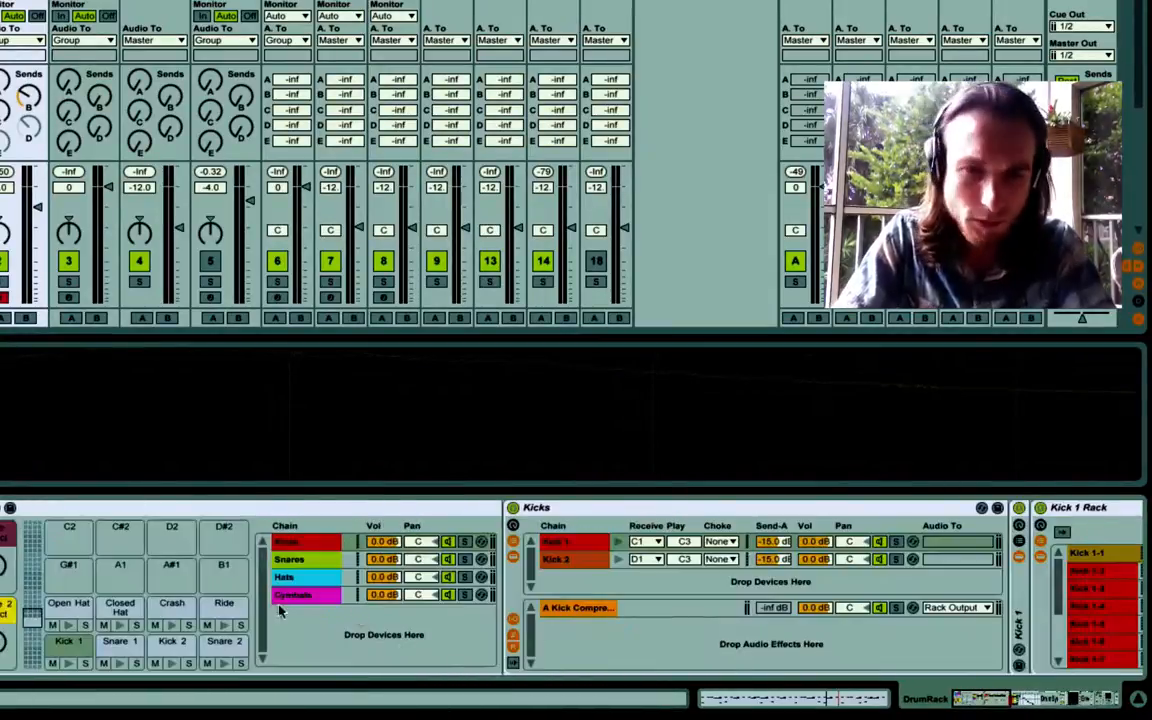
left_click(69, 664)
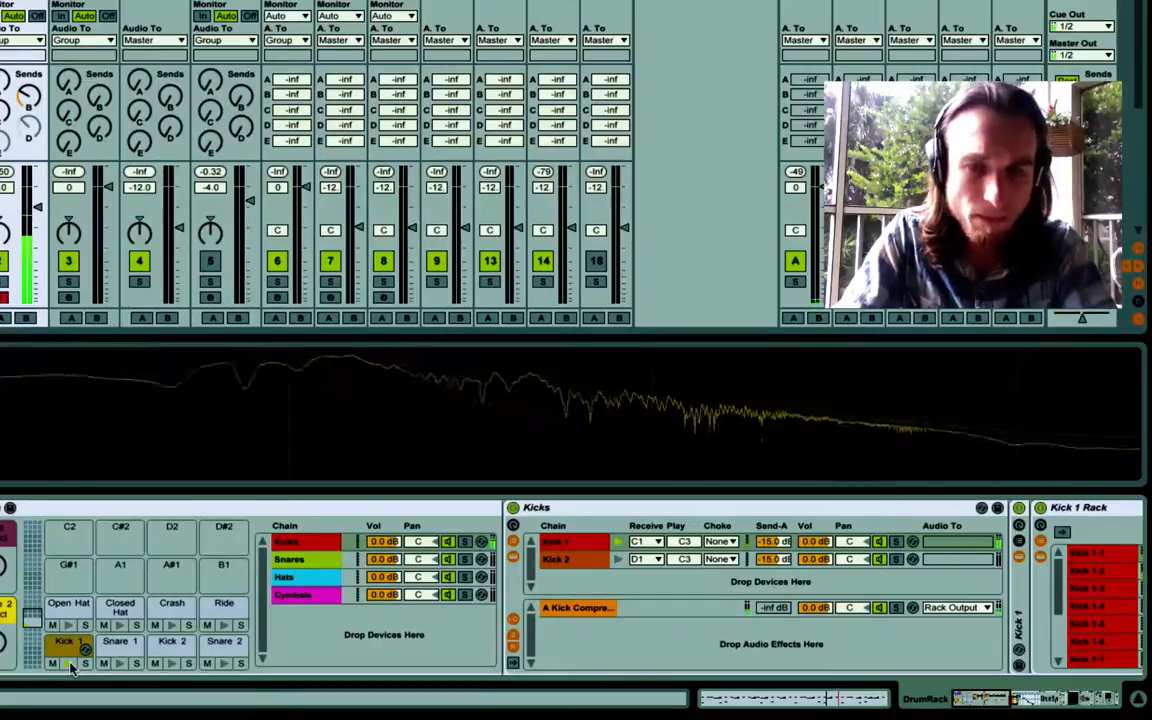
left_click(69, 665)
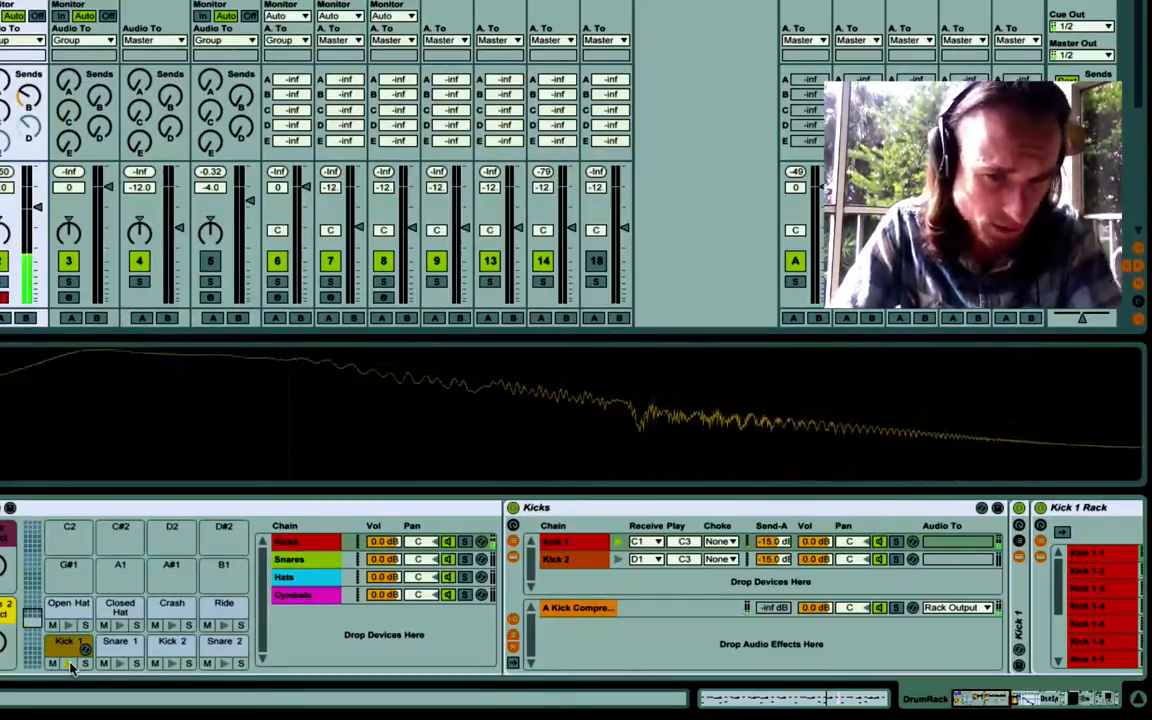
- Switch the solo to the Kick 1-2 chain, audition the Kick 1 pad, and release the solo
scroll(252, 610, "right", 5)
scroll(702, 573, "right", 3)
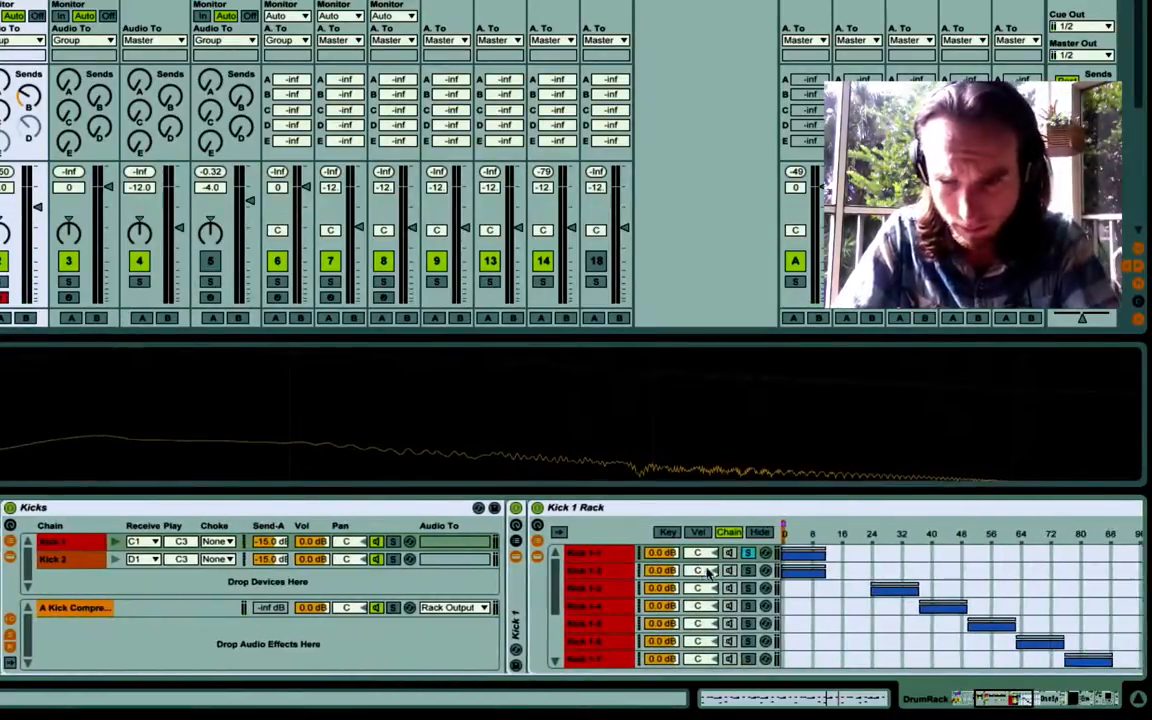
scroll(570, 593, "left", 15)
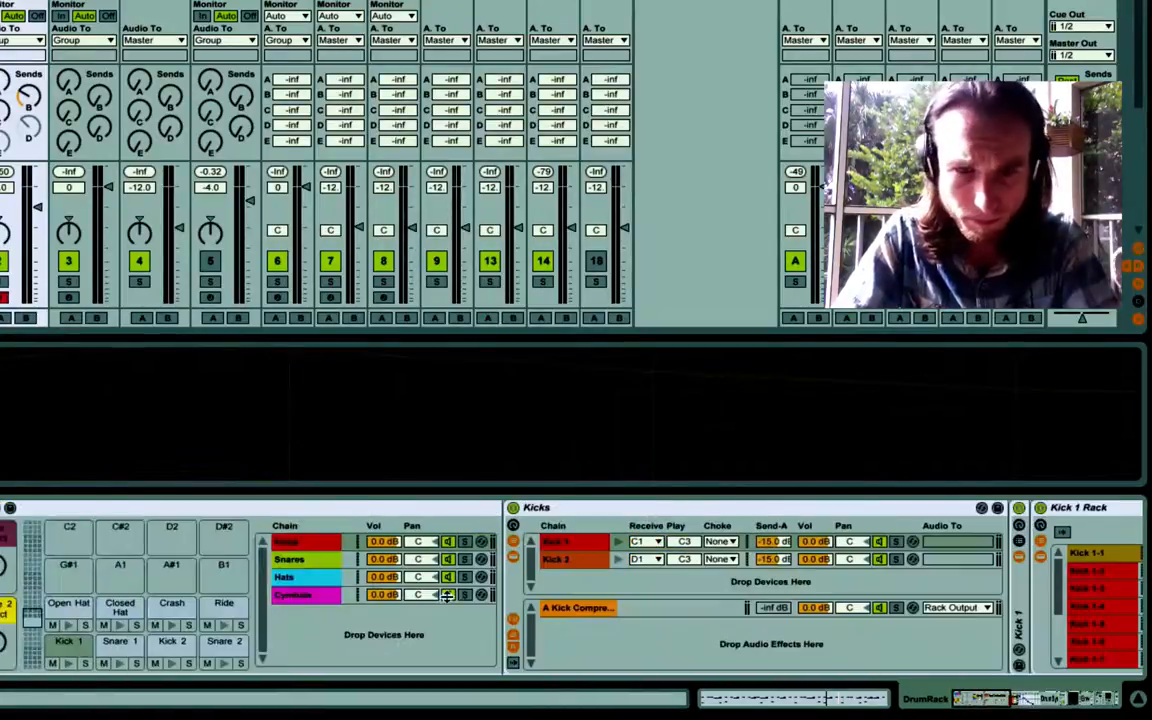
left_click(70, 666)
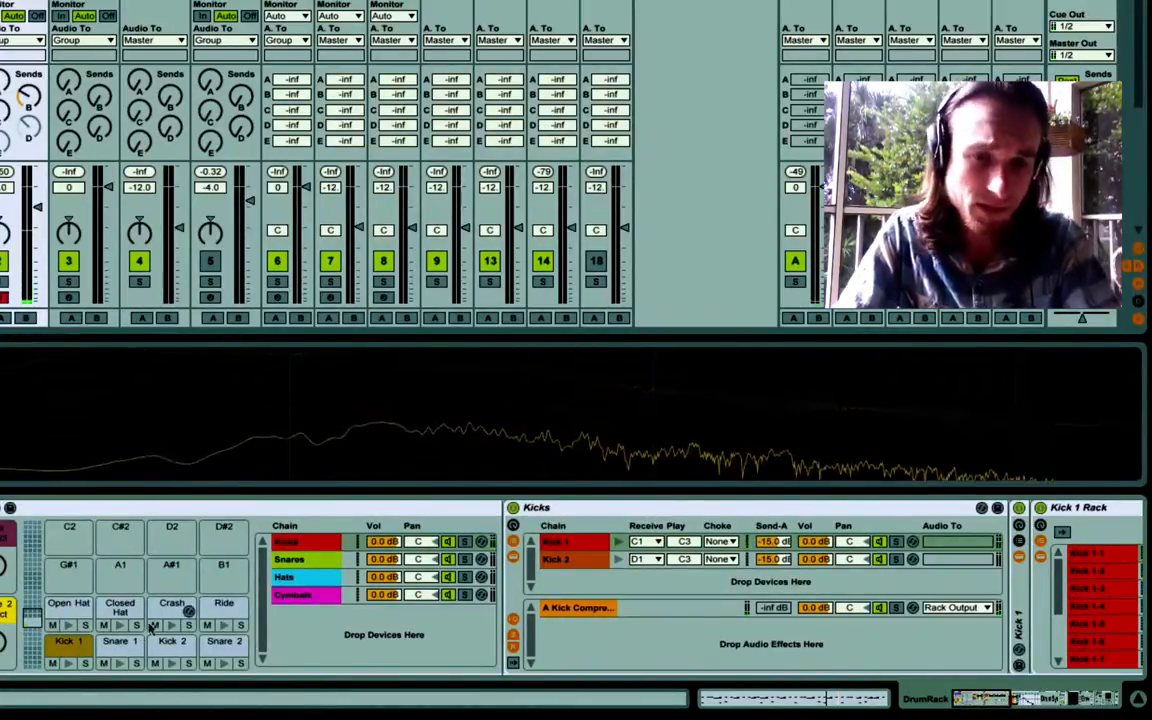
scroll(185, 609, "right", 6)
scroll(281, 600, "right", 10)
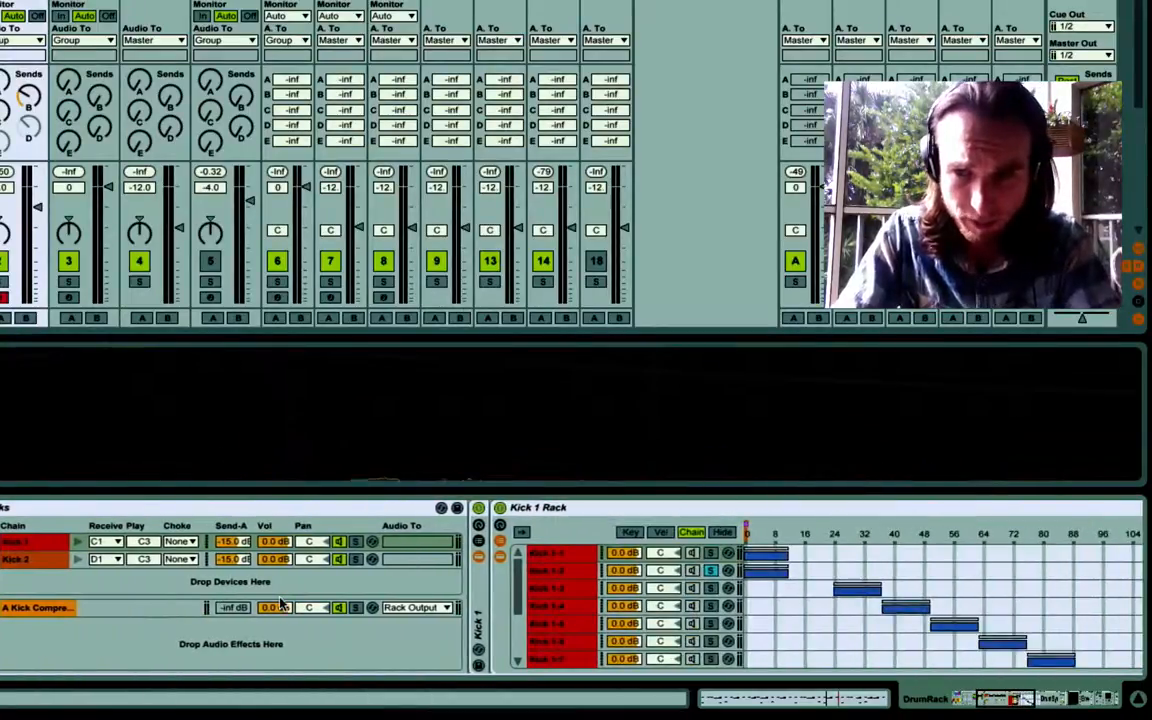
left_click(710, 572)
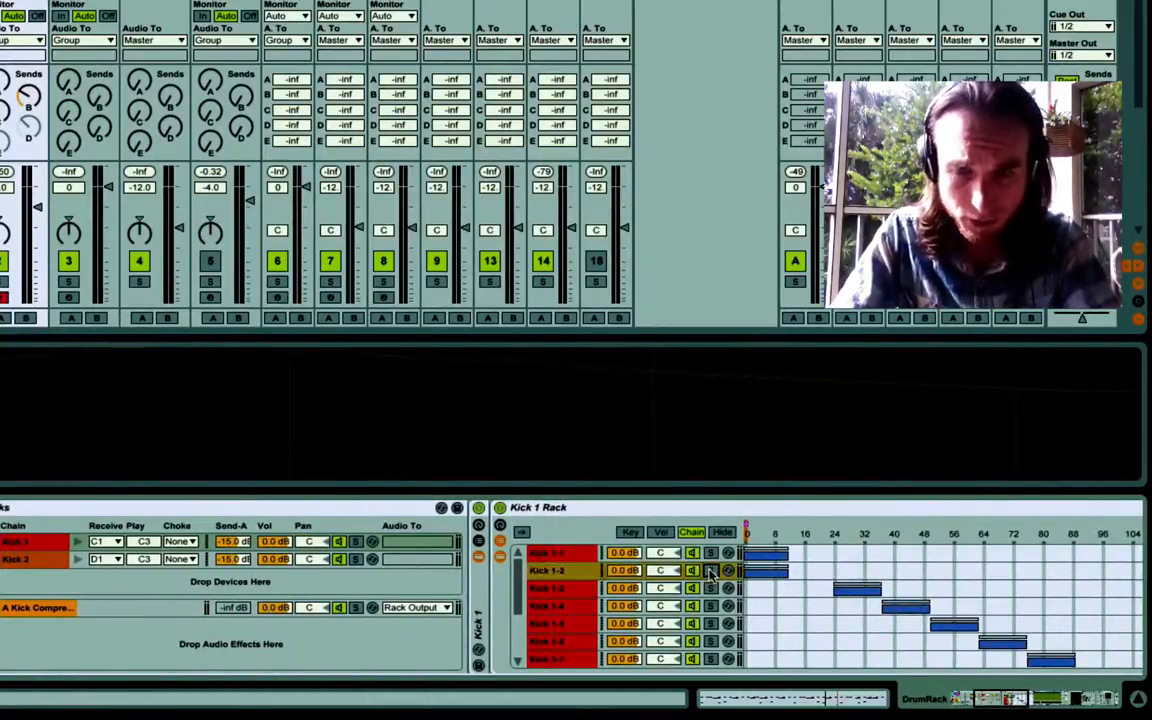
- Compare the devices of the Kick 1-1 and Kick 1-2 chains by selecting them alternately, ending on Kick 1-1
left_click(554, 556)
left_click(554, 570)
left_click(552, 556)
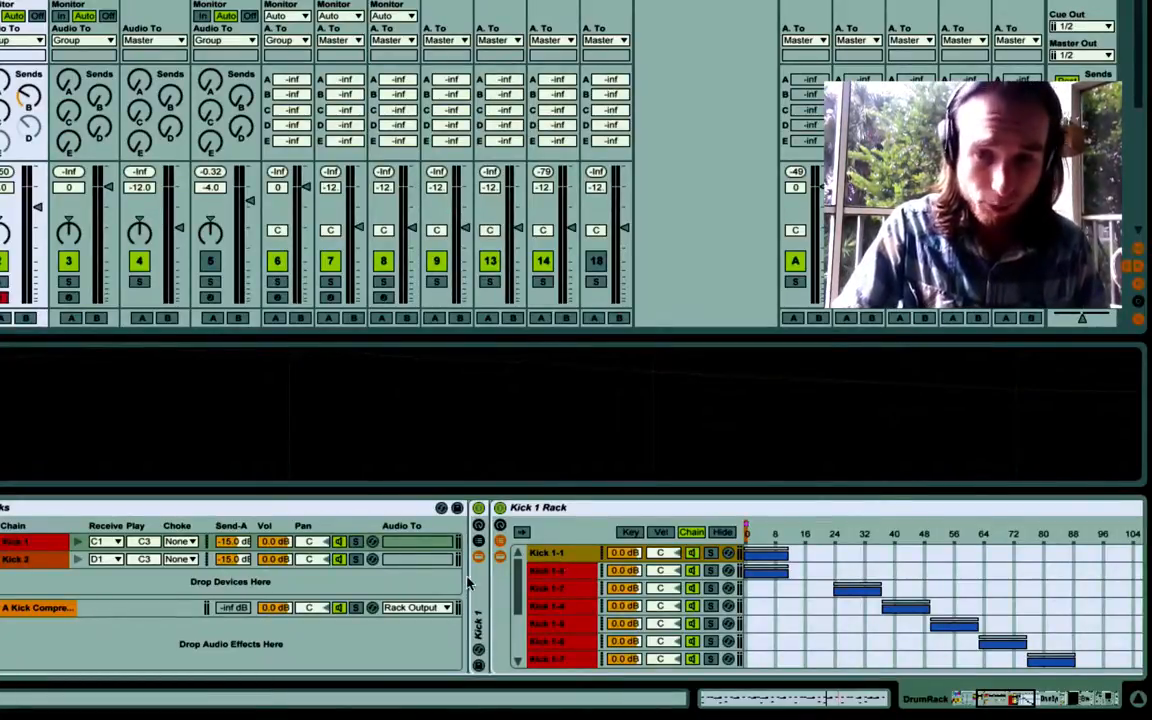
- Audition the Kick 1 pad with both layered chains active and review the Kick 1 Rack's chain zones and DrumSynth Kick
scroll(470, 585, "left", 5)
left_click(70, 664)
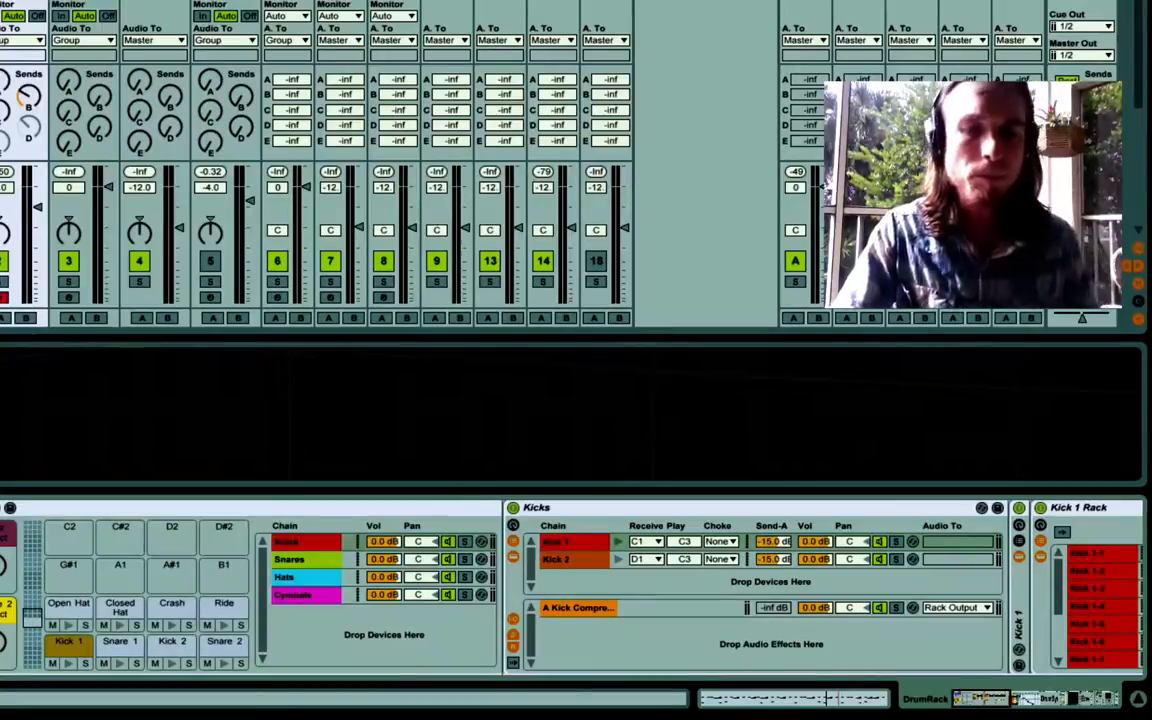
scroll(513, 645, "right", 5)
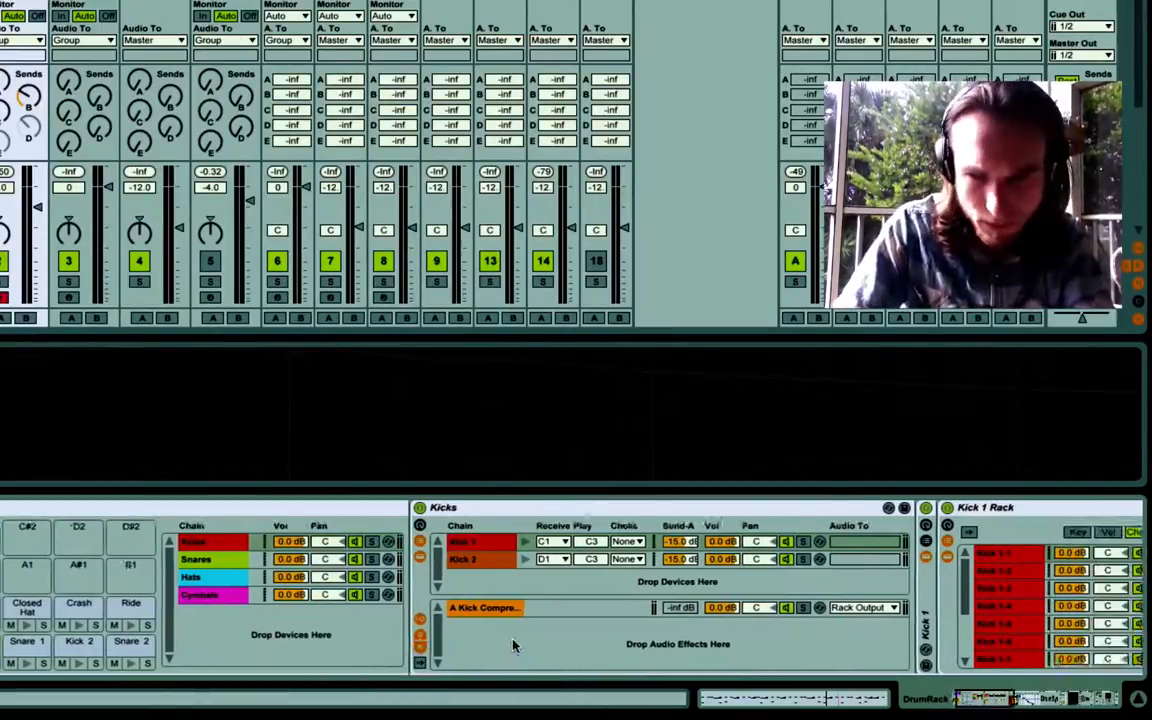
scroll(513, 645, "right", 6)
scroll(514, 644, "left", 3)
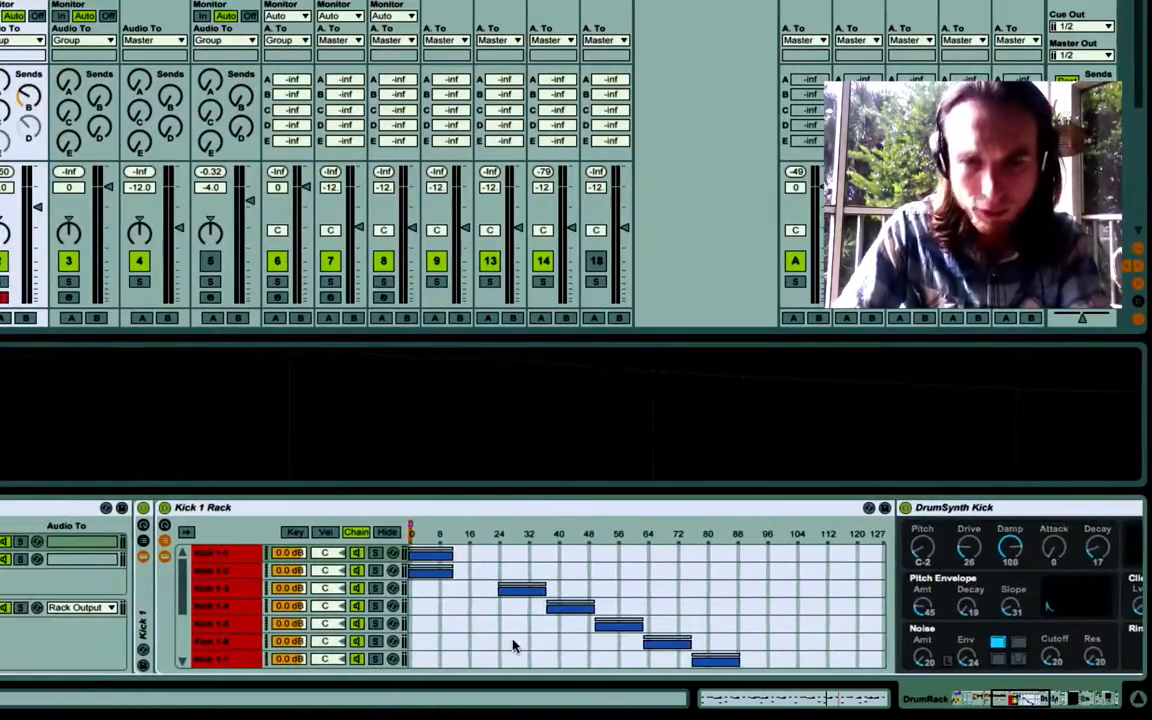
scroll(515, 645, "left", 7)
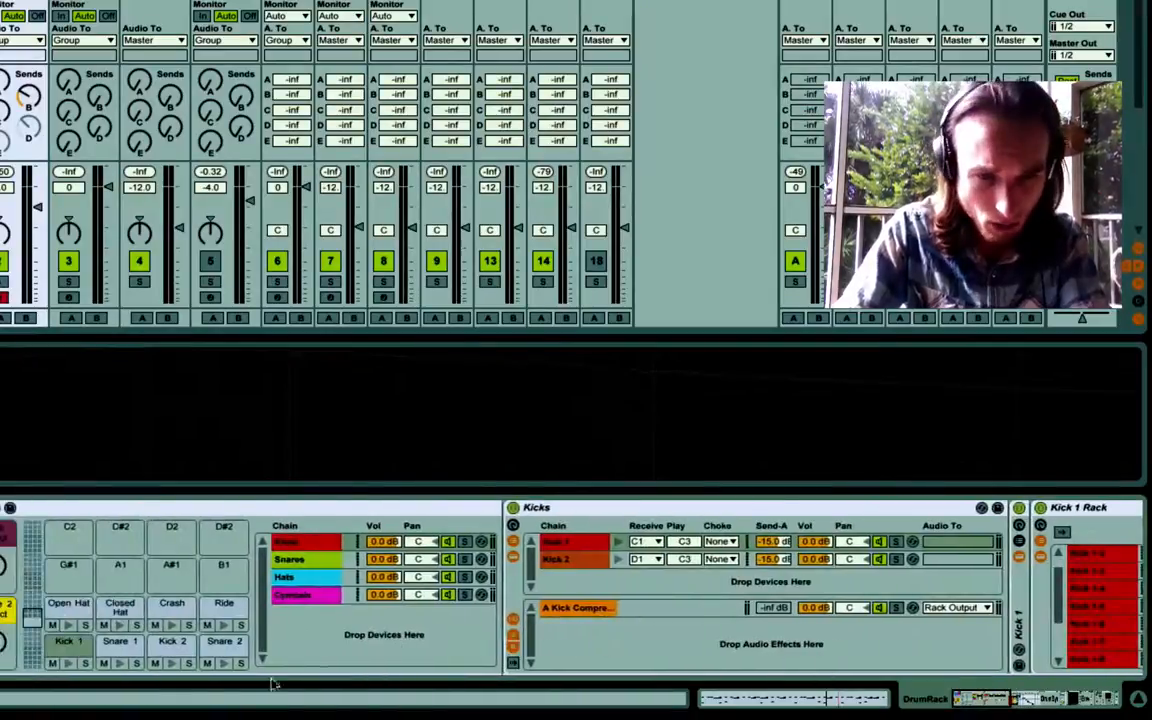
- Open the Snare 1 pad's rack, check its chain zones and DrumSynth Snare, and select Snare 1-2 to view its sample
left_click(120, 645)
scroll(454, 620, "right", 9)
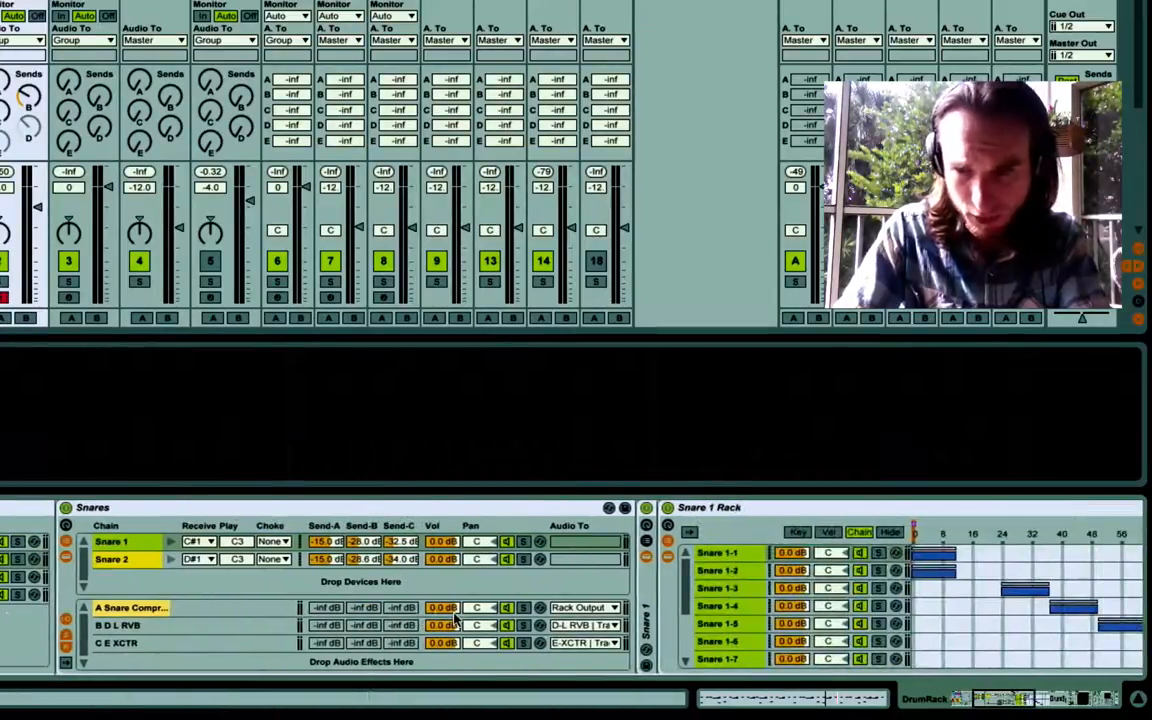
scroll(926, 590, "right", 2)
scroll(708, 600, "right", 4)
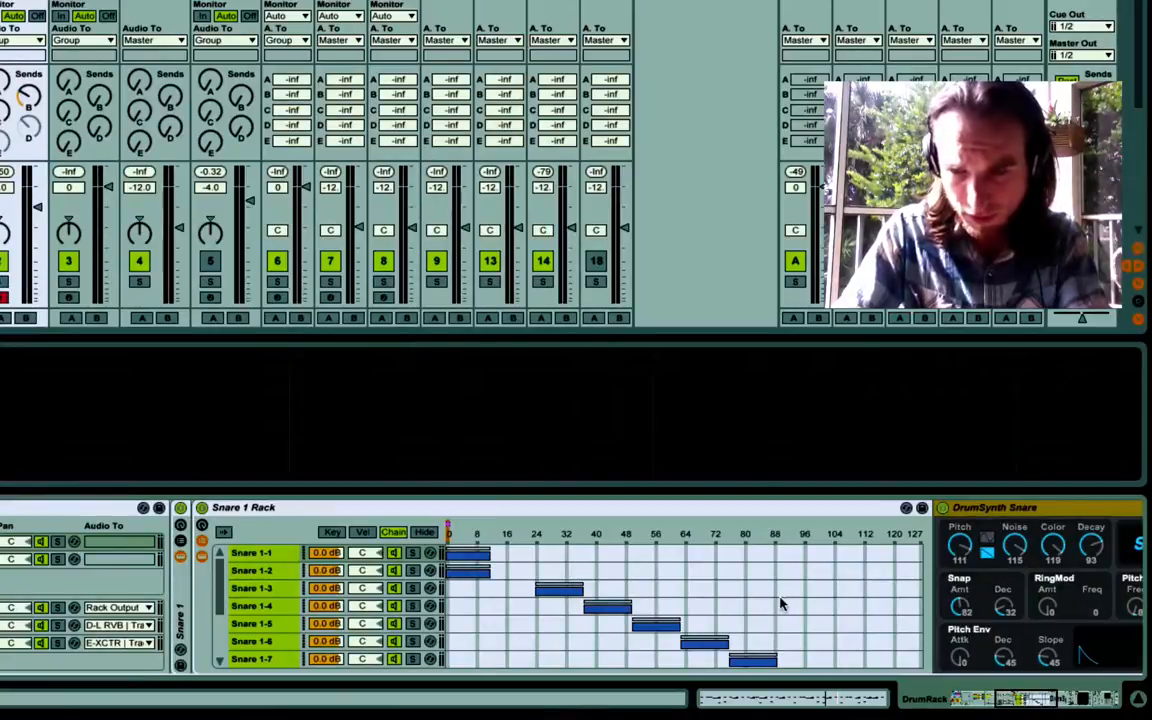
scroll(650, 600, "right", 4)
left_click(148, 572)
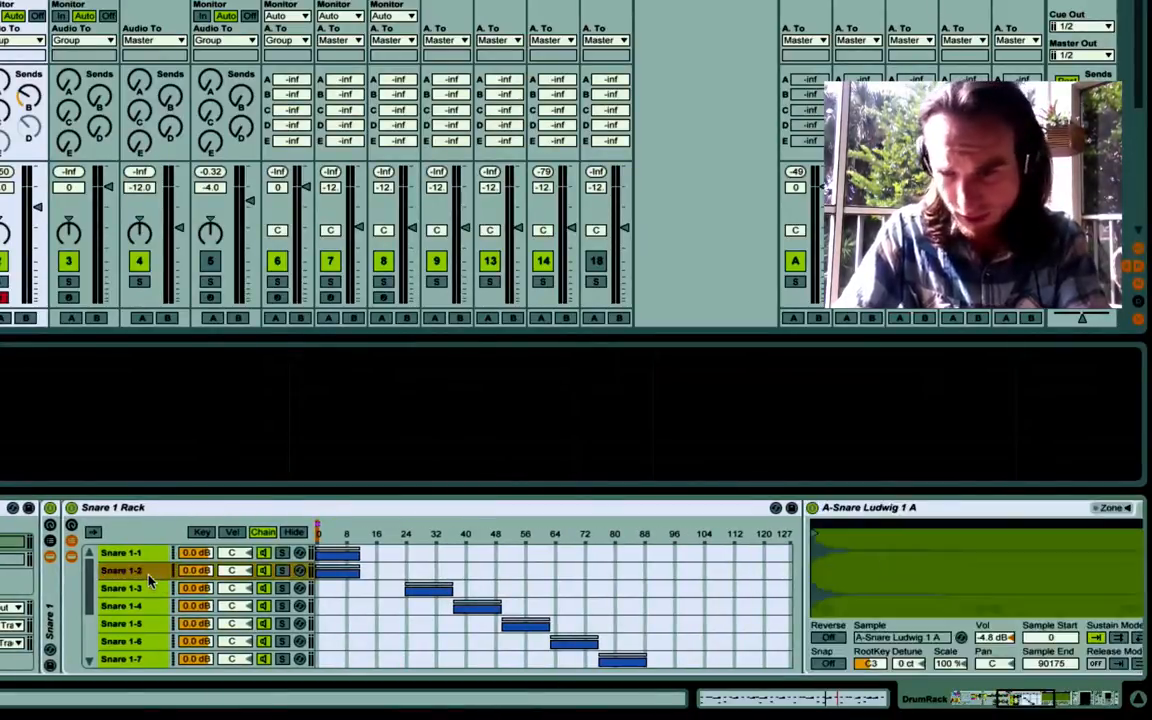
scroll(148, 582, "left", 10)
scroll(148, 582, "left", 8)
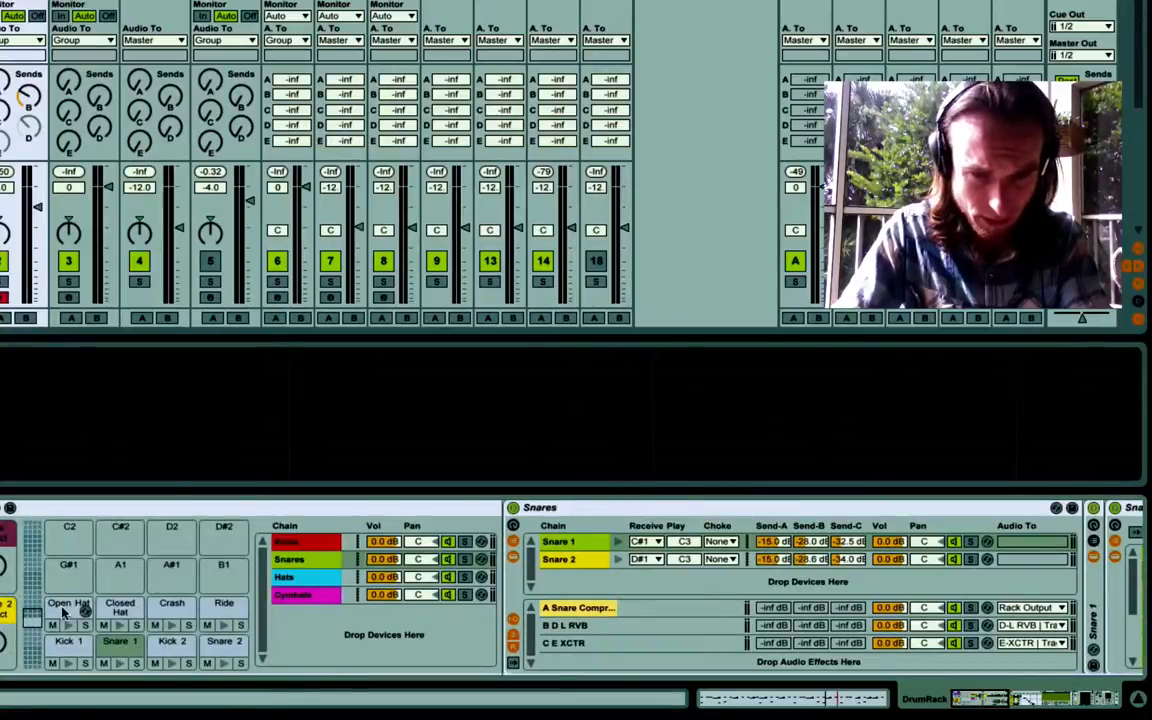
- Open the Closed Hat pad's rack and compare the Closed Hat 1 synth with the Closed Hat 2 sample by selecting each chain
left_click(64, 612)
left_click(121, 607)
scroll(600, 615, "right", 10)
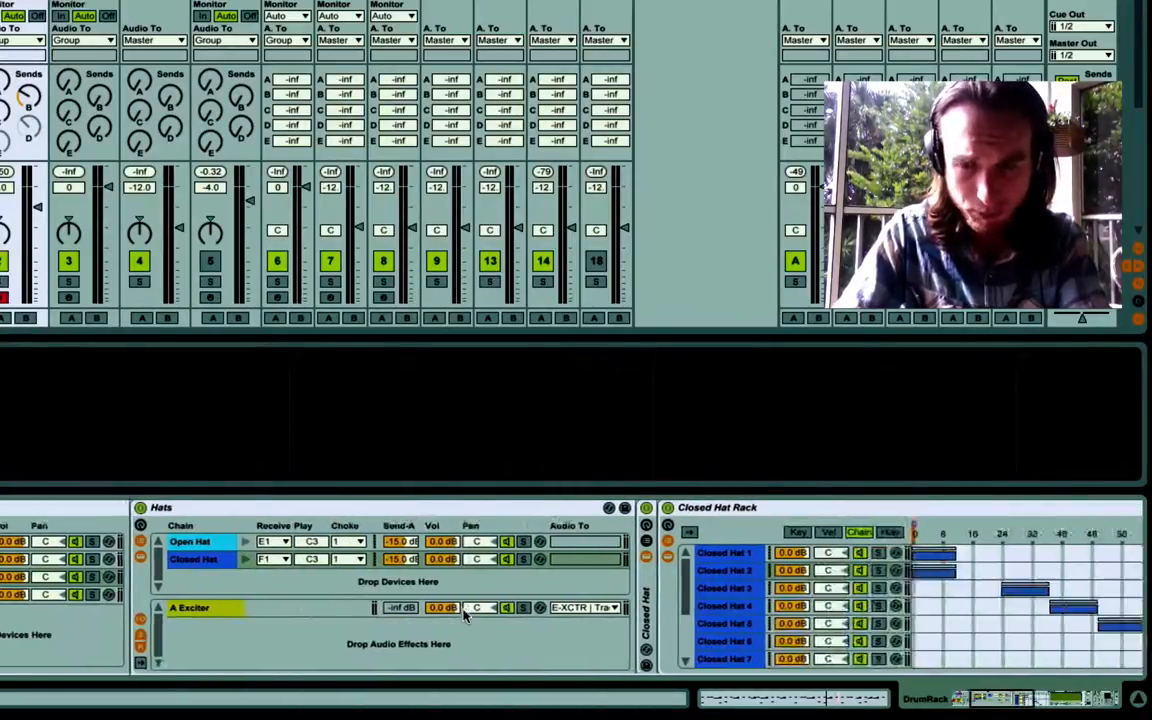
scroll(698, 624, "right", 5)
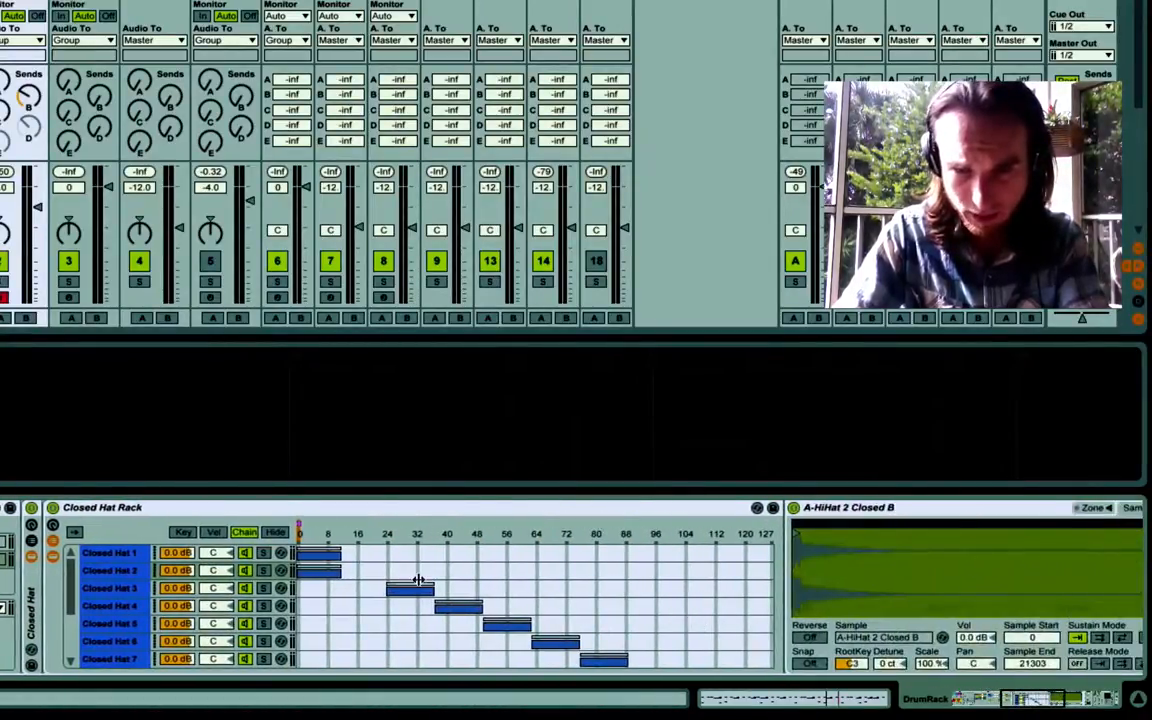
left_click(113, 555)
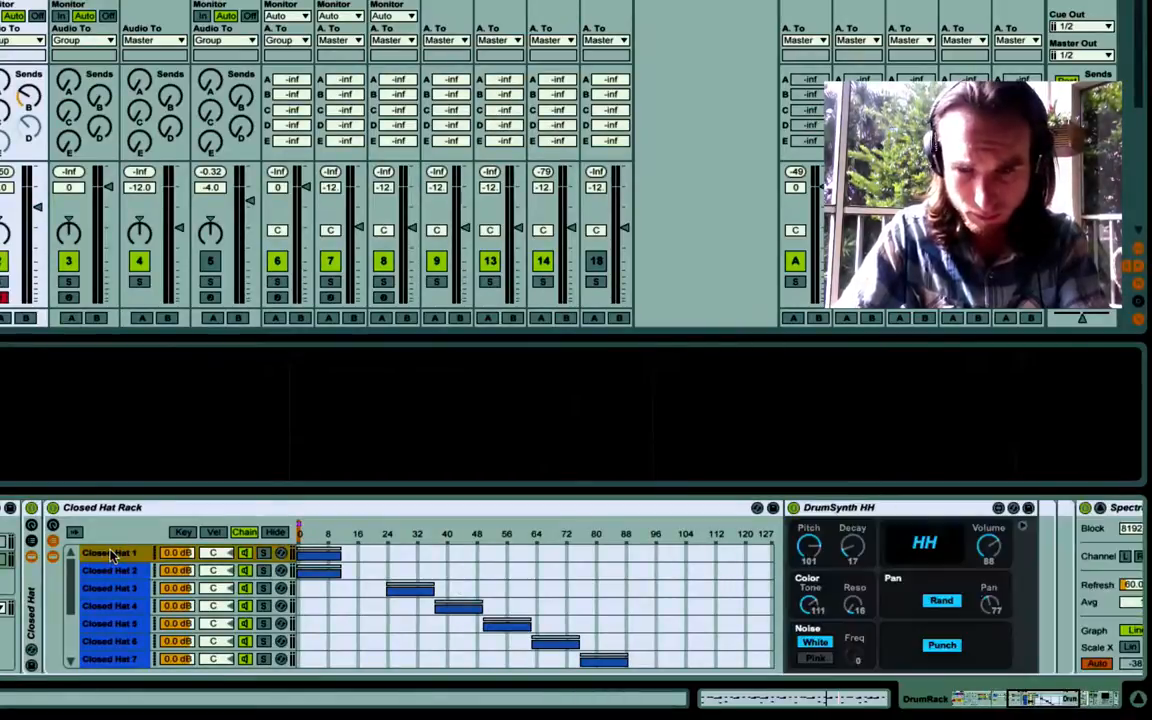
left_click(113, 571)
scroll(113, 578, "left", 10)
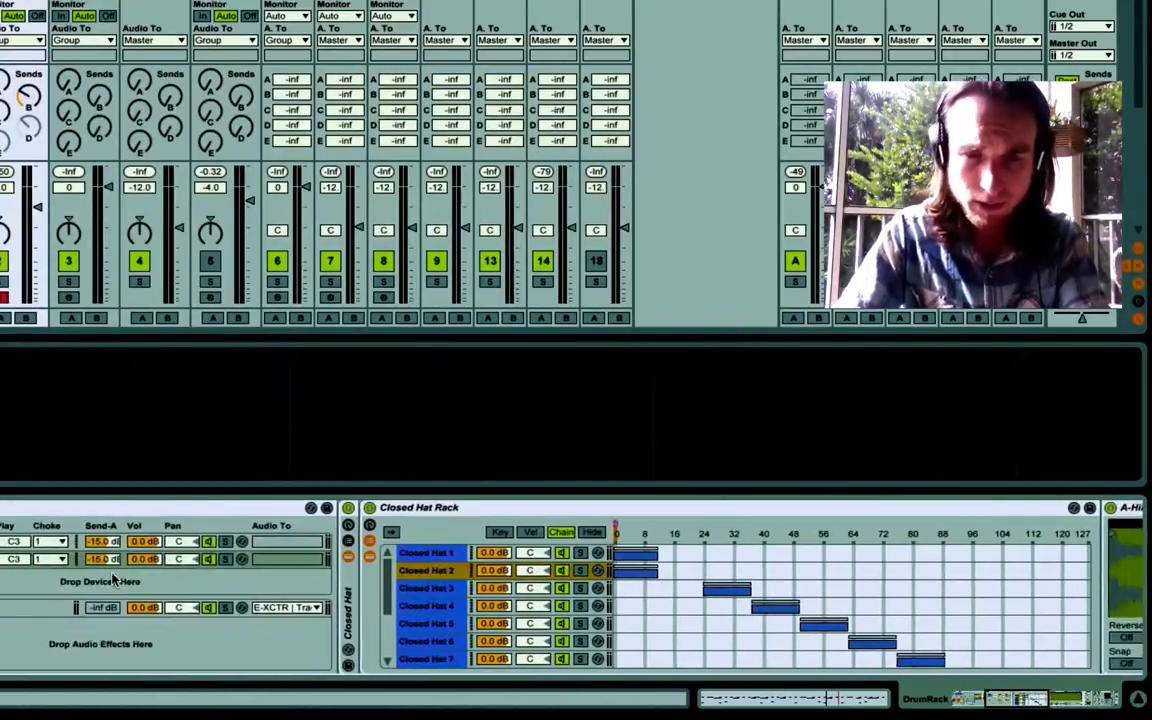
scroll(113, 579, "left", 5)
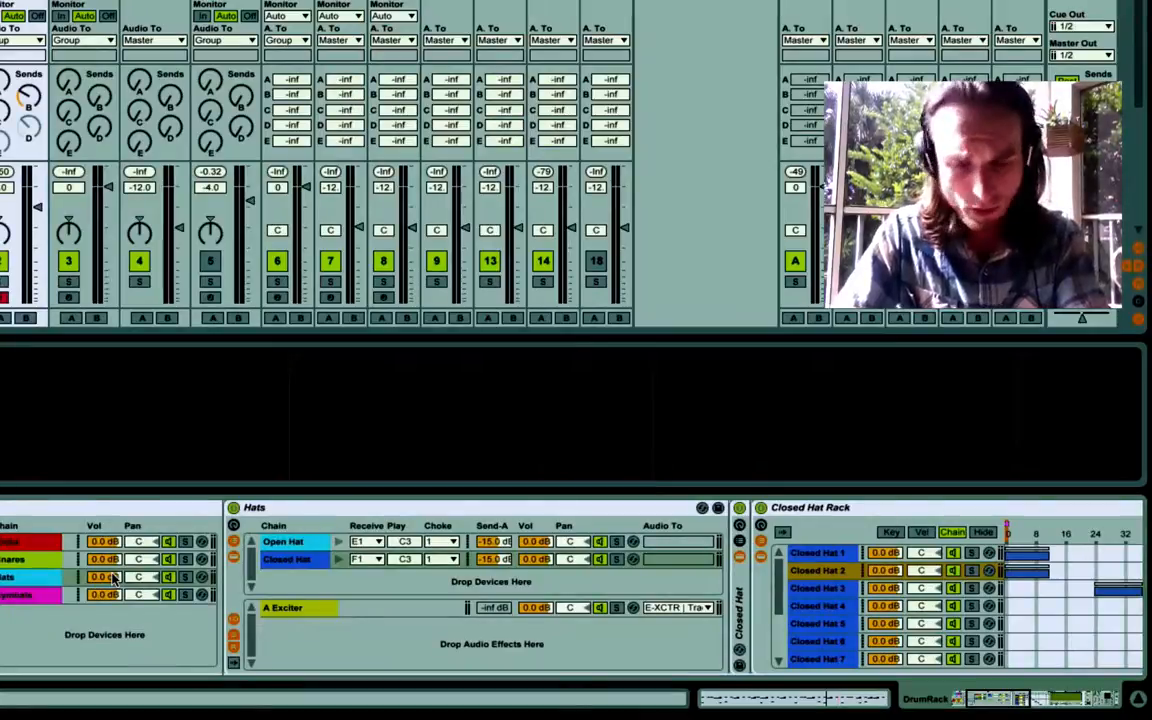
scroll(113, 579, "left", 8)
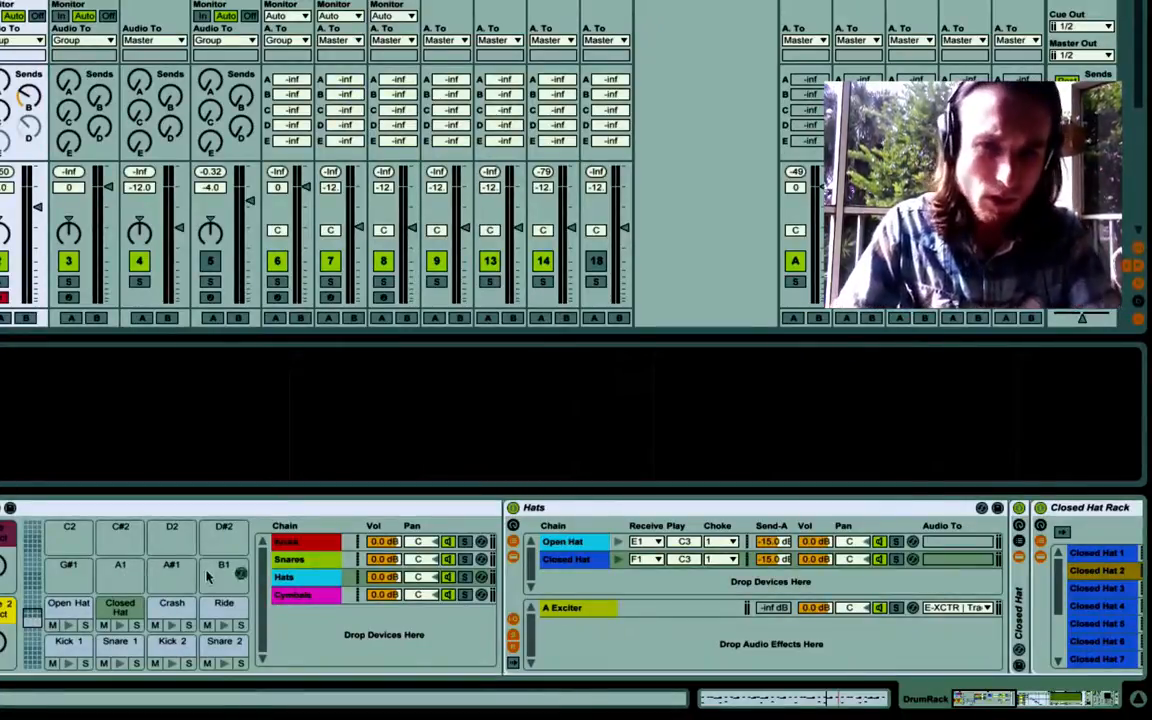
- Select the Closed Hat pad, show the BASS1 track's devices briefly, and return to the DrumRack track
left_click(118, 608)
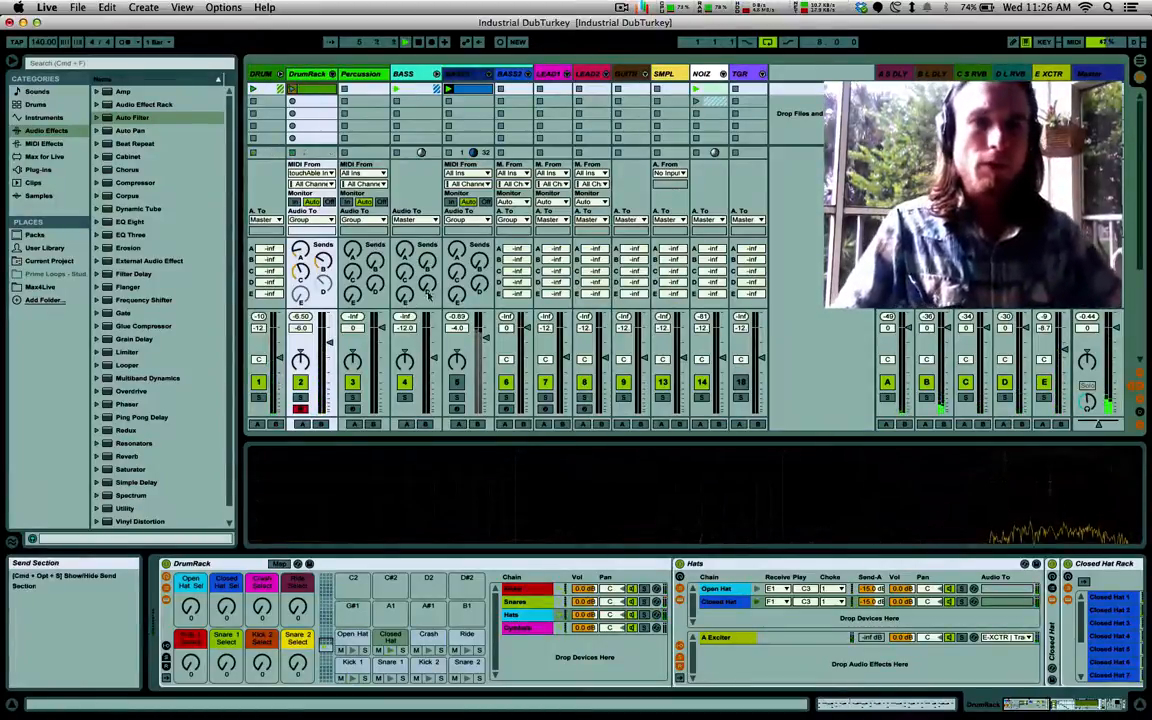
left_click(470, 77)
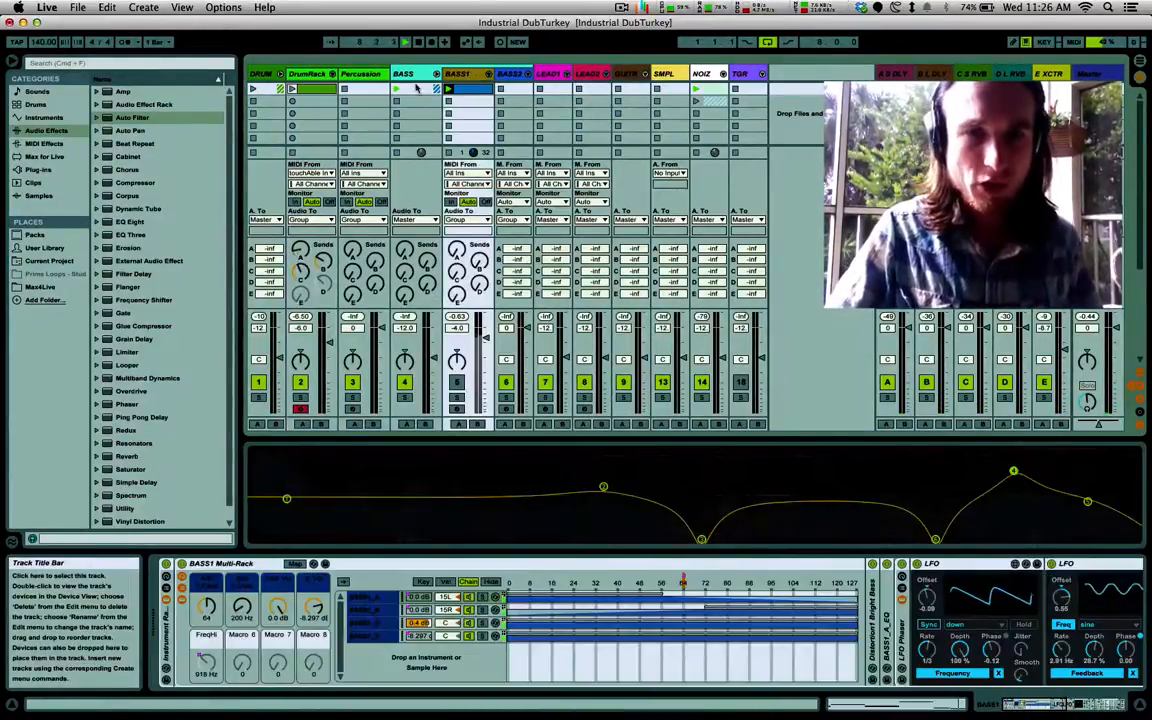
left_click(323, 93)
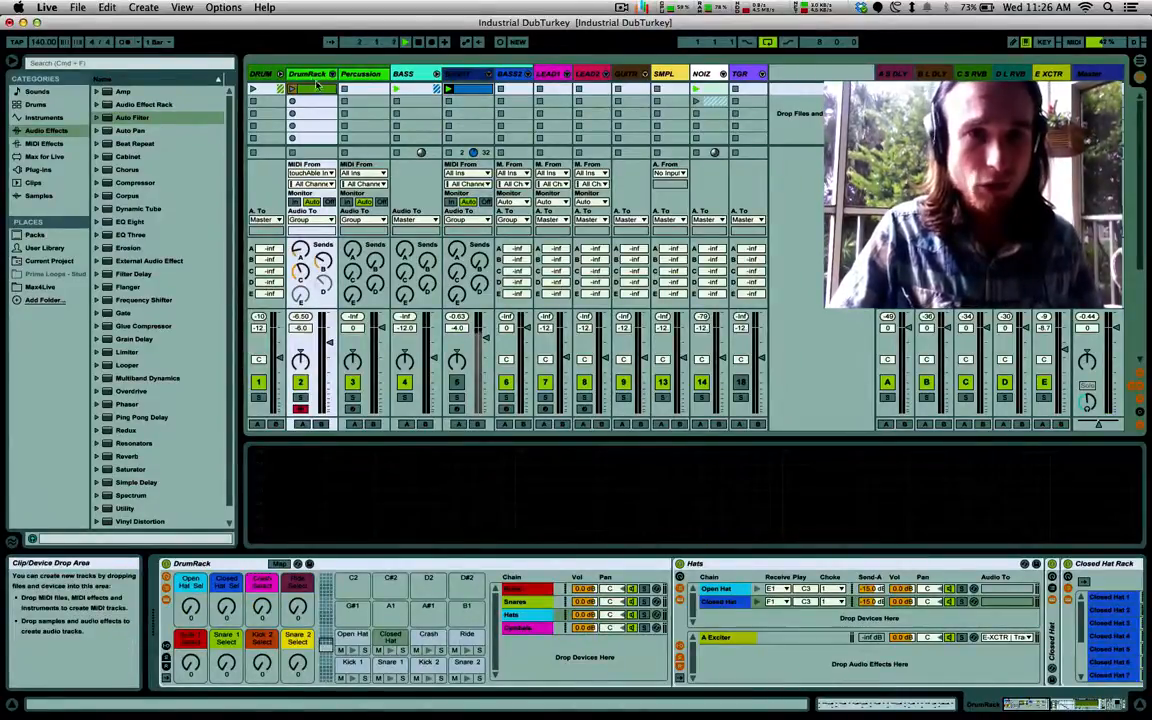
- Select the BASS1 track and review the BASS1 Multi-Rack's chain zones along with the LFO and Phaser devices after it
left_click(478, 76)
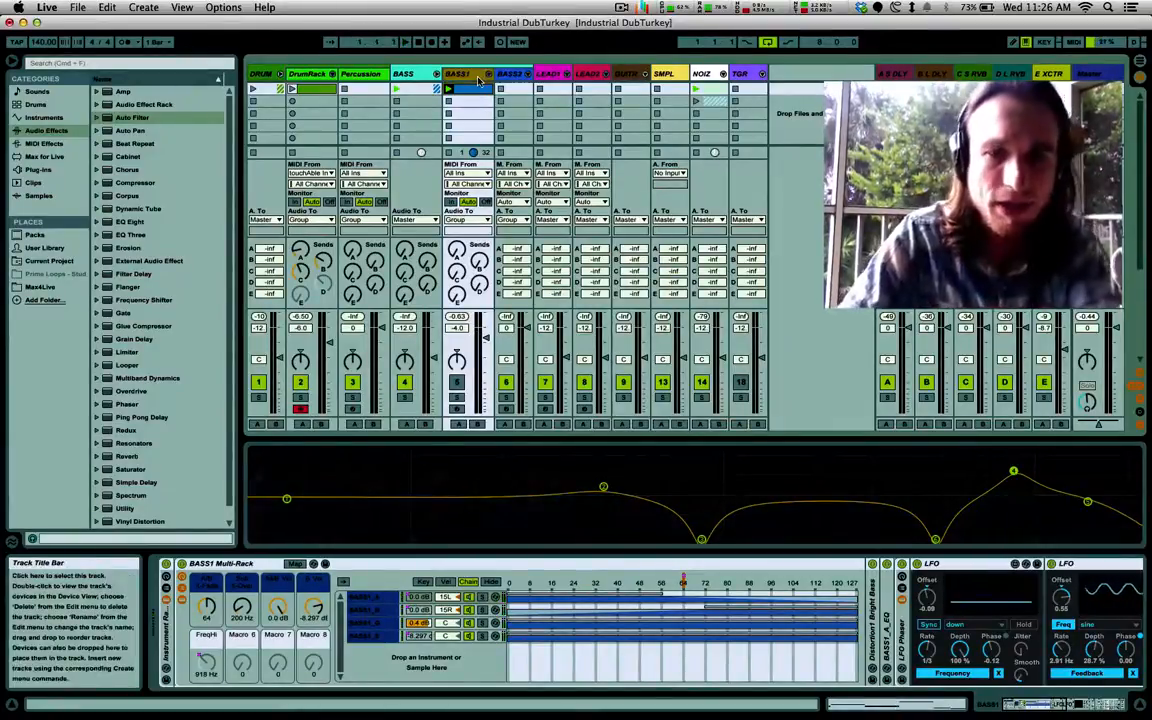
left_click(478, 81)
scroll(701, 582, "right", 1)
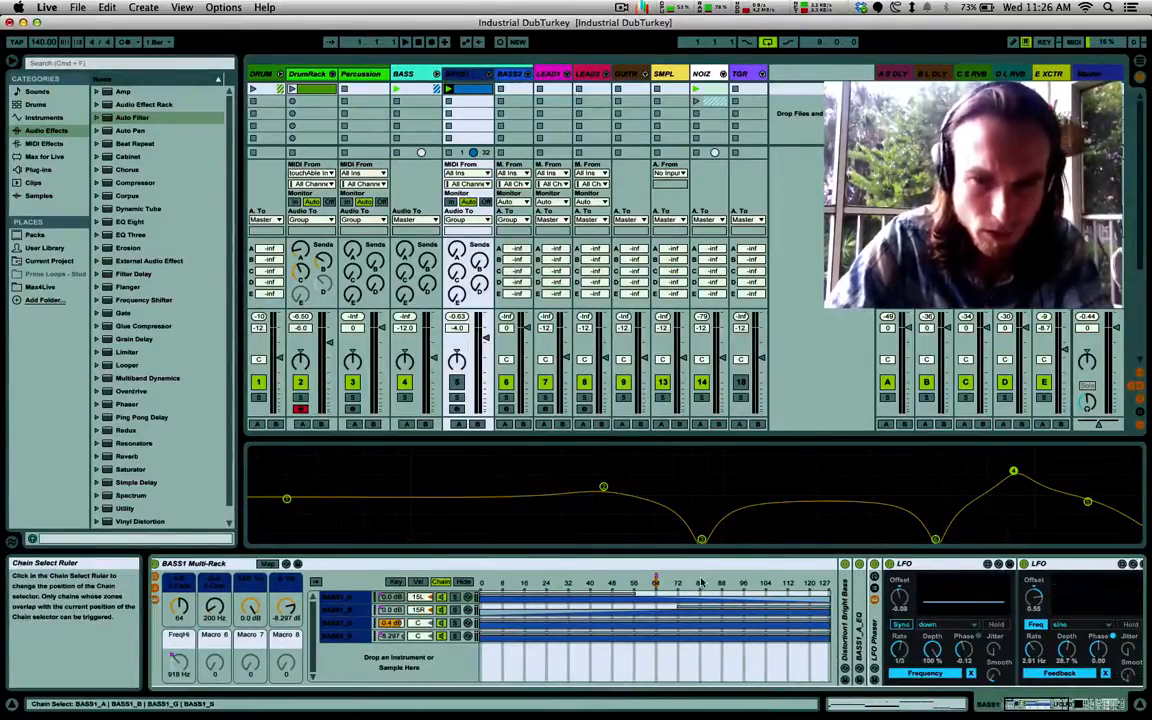
scroll(701, 582, "right", 3)
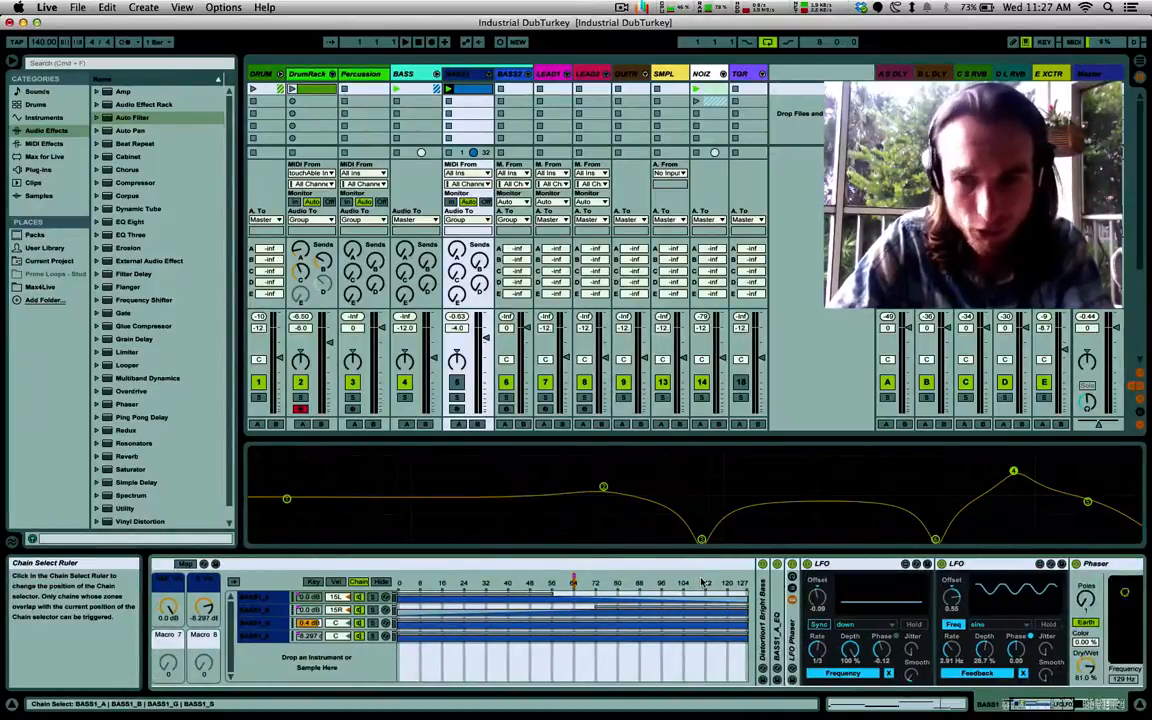
scroll(701, 582, "right", 2)
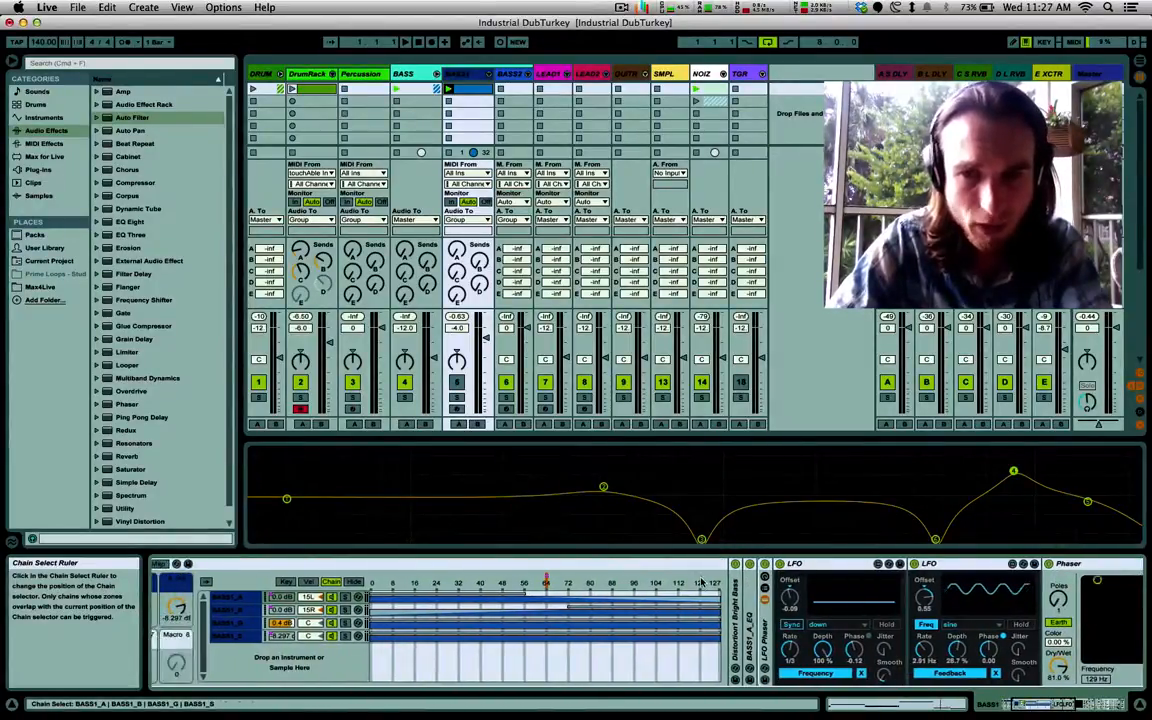
scroll(630, 611, "left", 5)
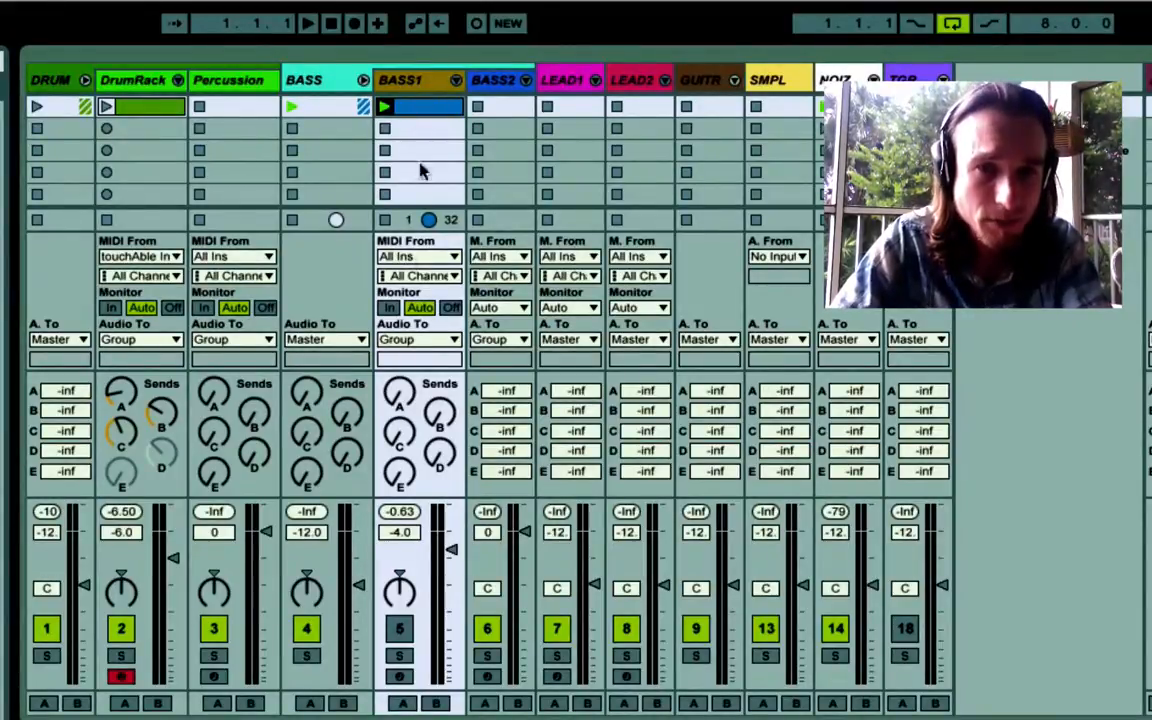
- Check the audio output routing options of the BASS1 and BASS2 tracks without changing them, and reselect BASS1
left_click(421, 340)
left_click(421, 345)
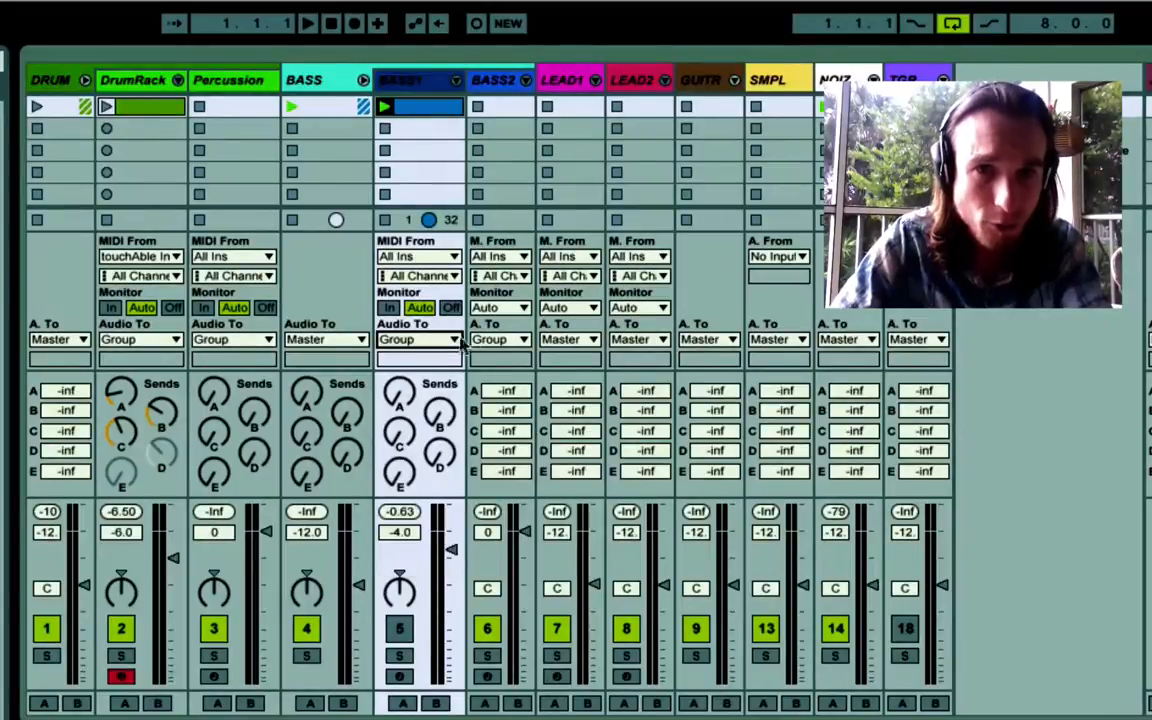
left_click(516, 340)
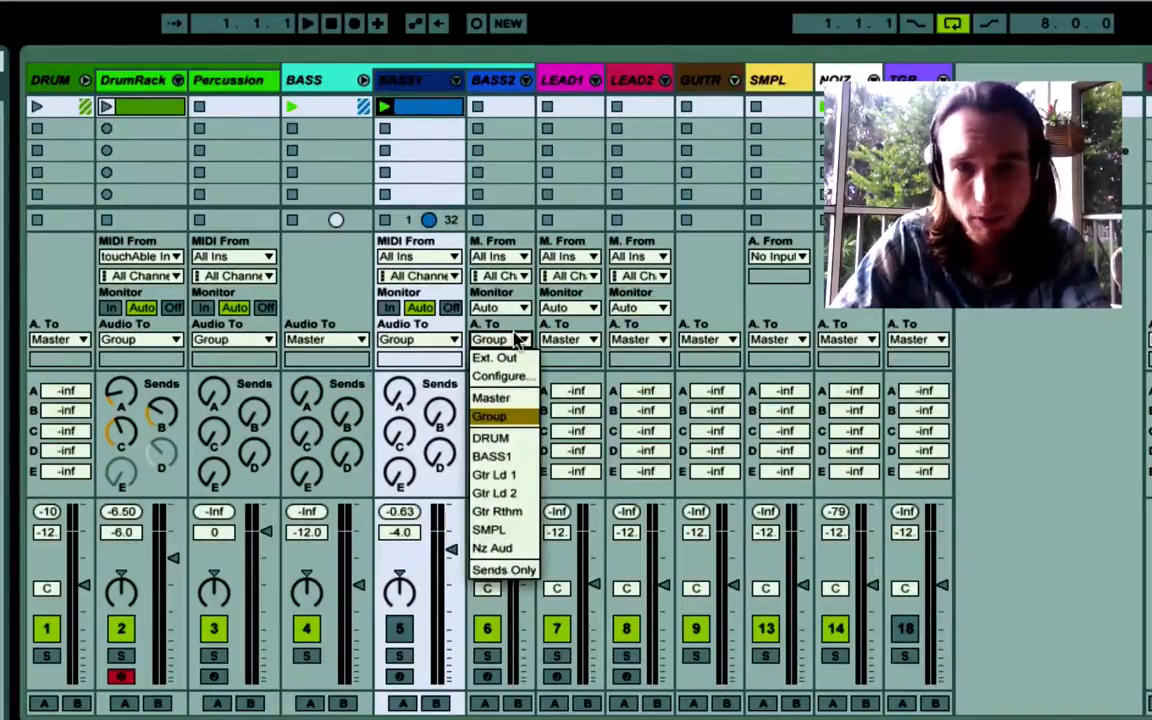
left_click(491, 80)
left_click(422, 81)
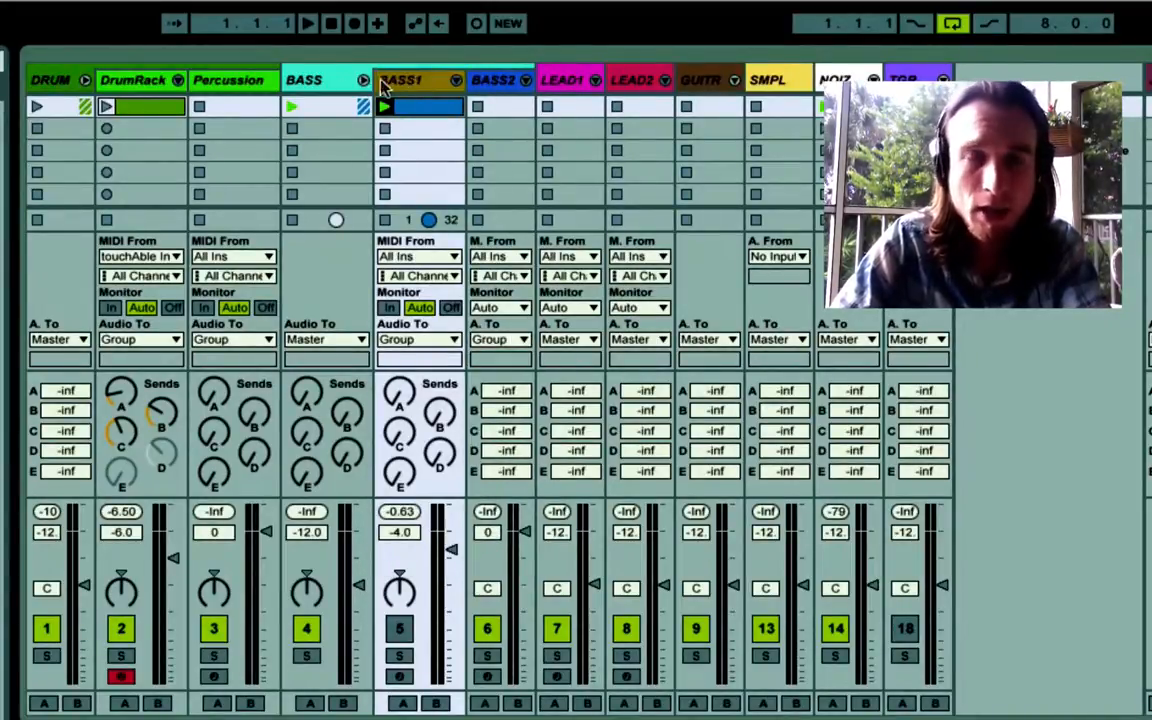
- Select the BASS group track and show the Hi chain at the start of its Audio Effect Rack
left_click(322, 84)
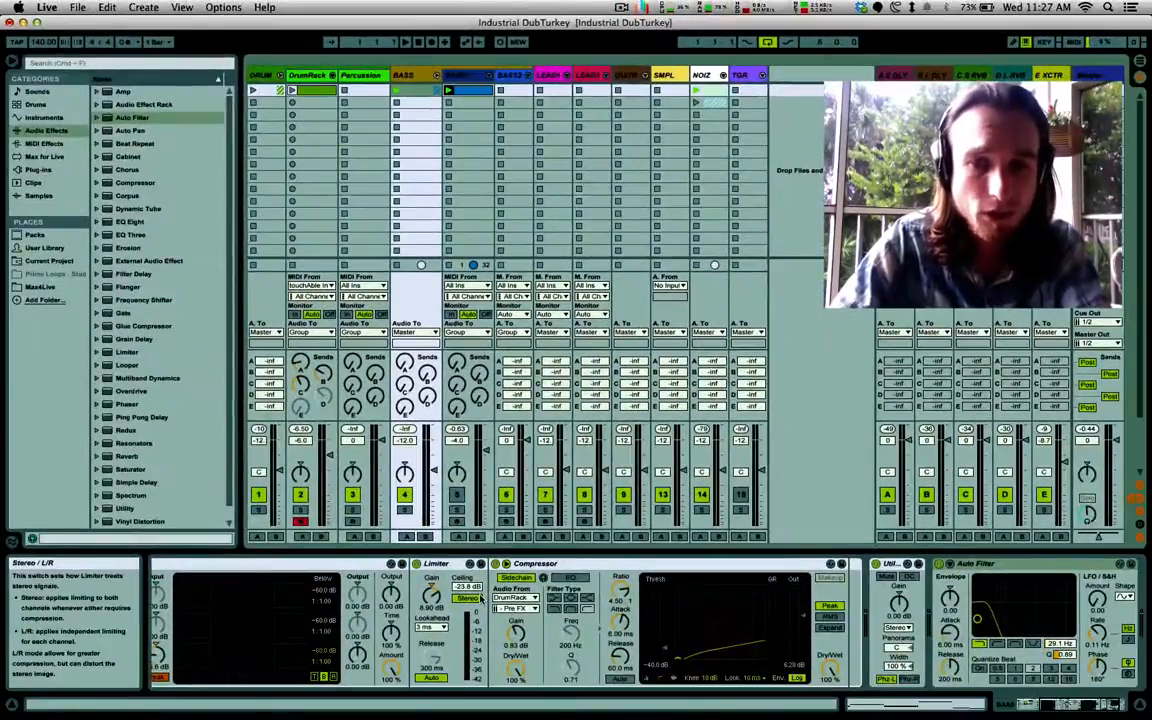
left_click(480, 600)
scroll(480, 600, "left", 5)
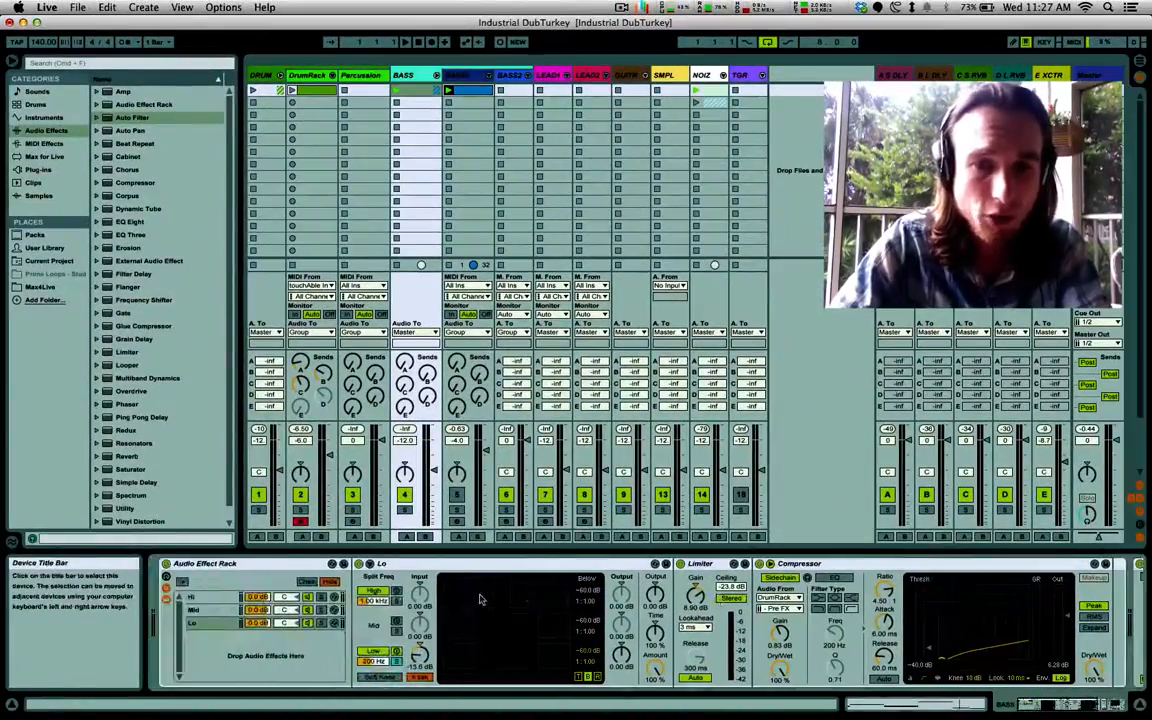
left_click(222, 598)
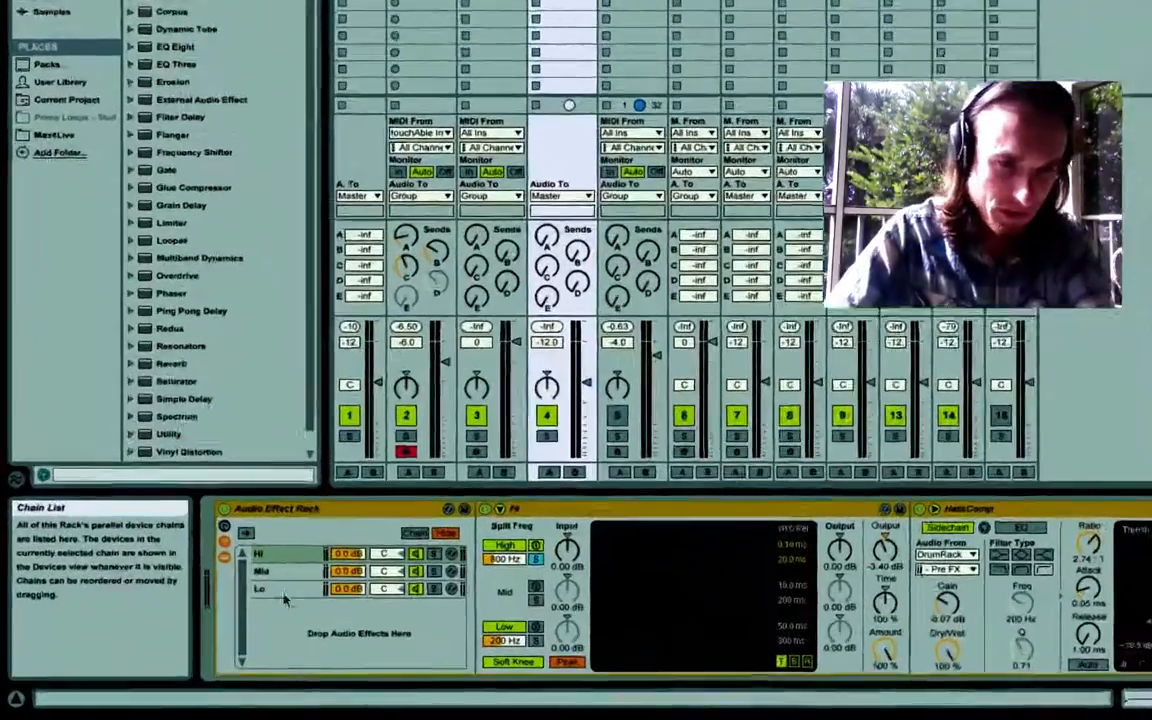
- Compare the Lo, Mid and Hi chains of the BASS rack, checking which band each chain's multiband device solos
left_click(193, 623)
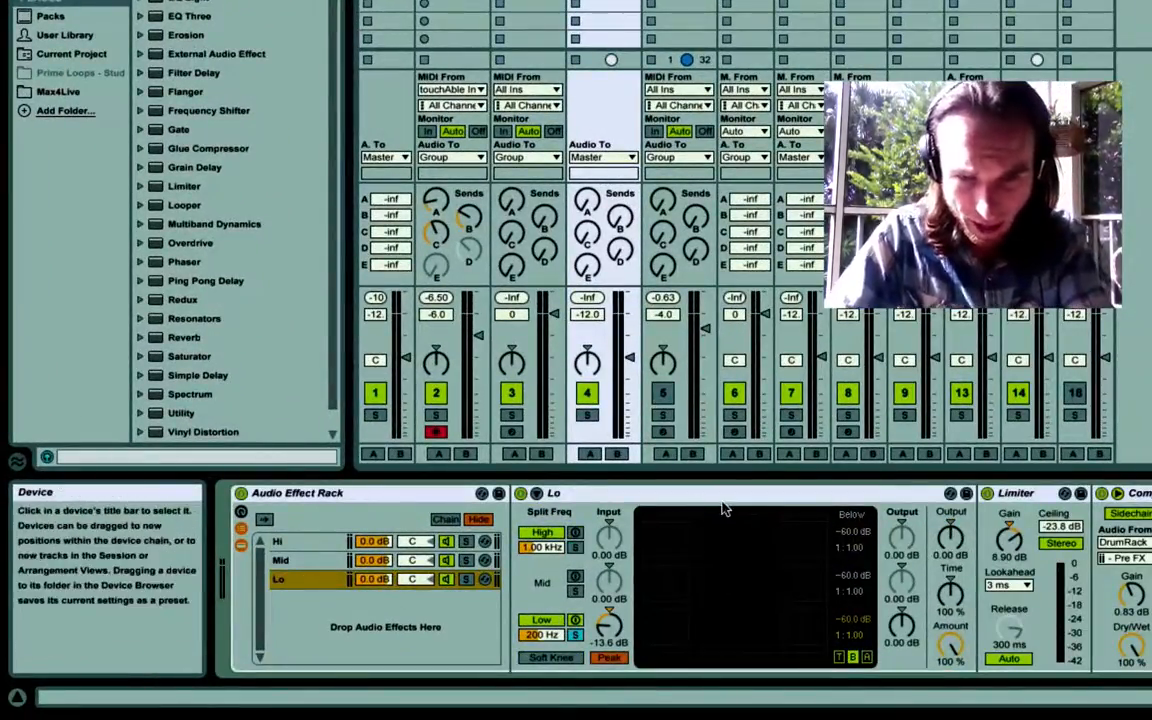
scroll(725, 510, "right", 2)
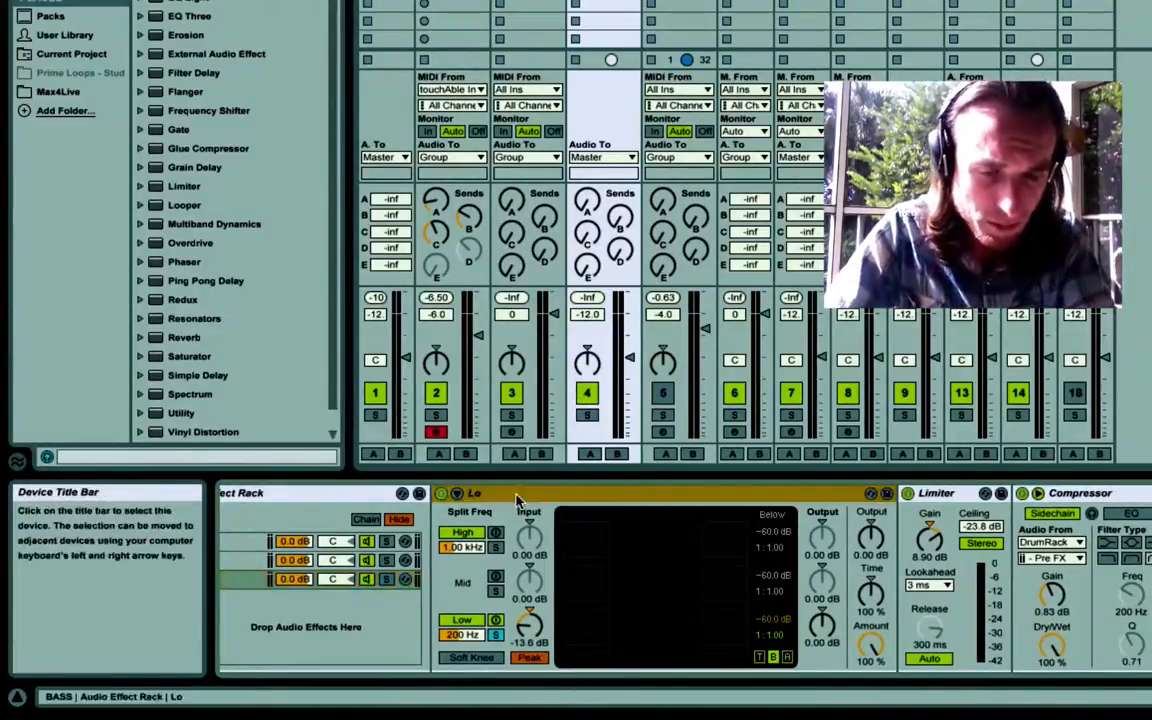
scroll(515, 500, "left", 2)
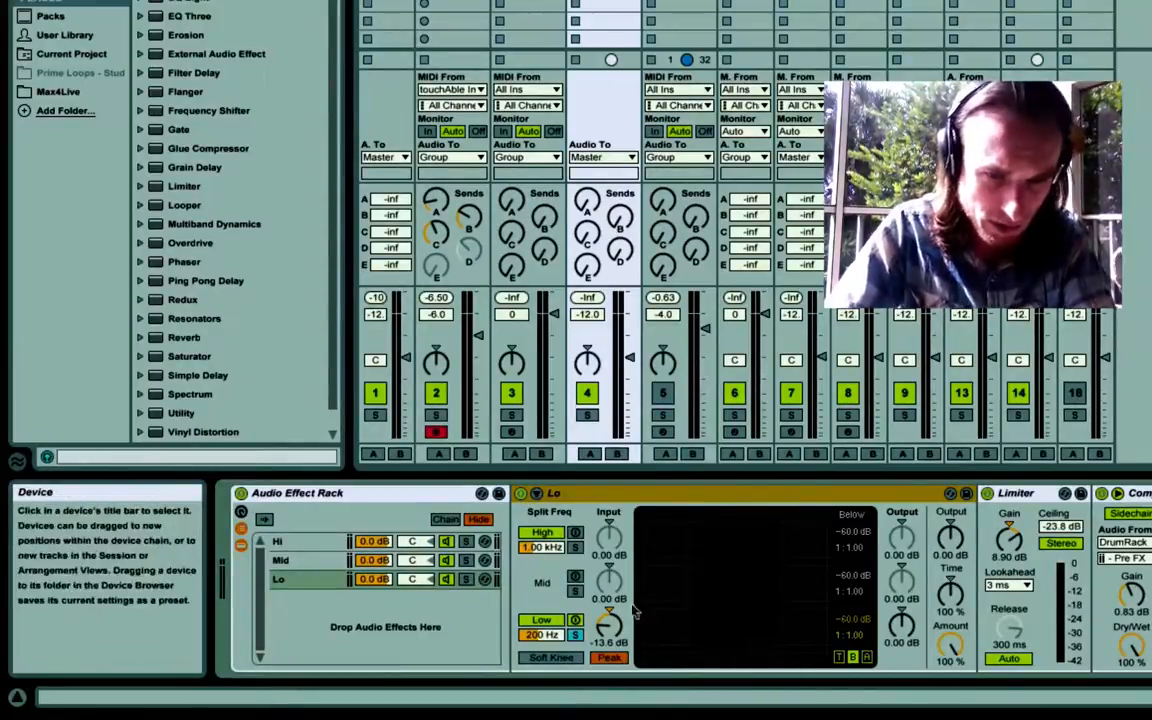
left_click(280, 561)
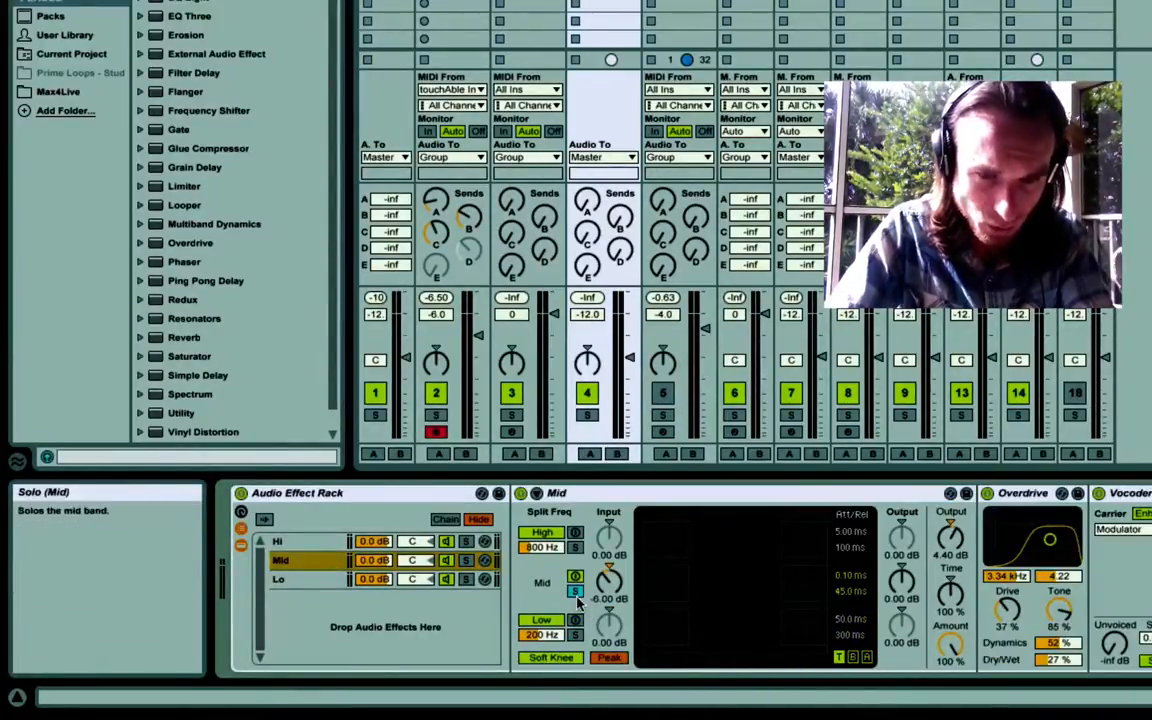
left_click(322, 541)
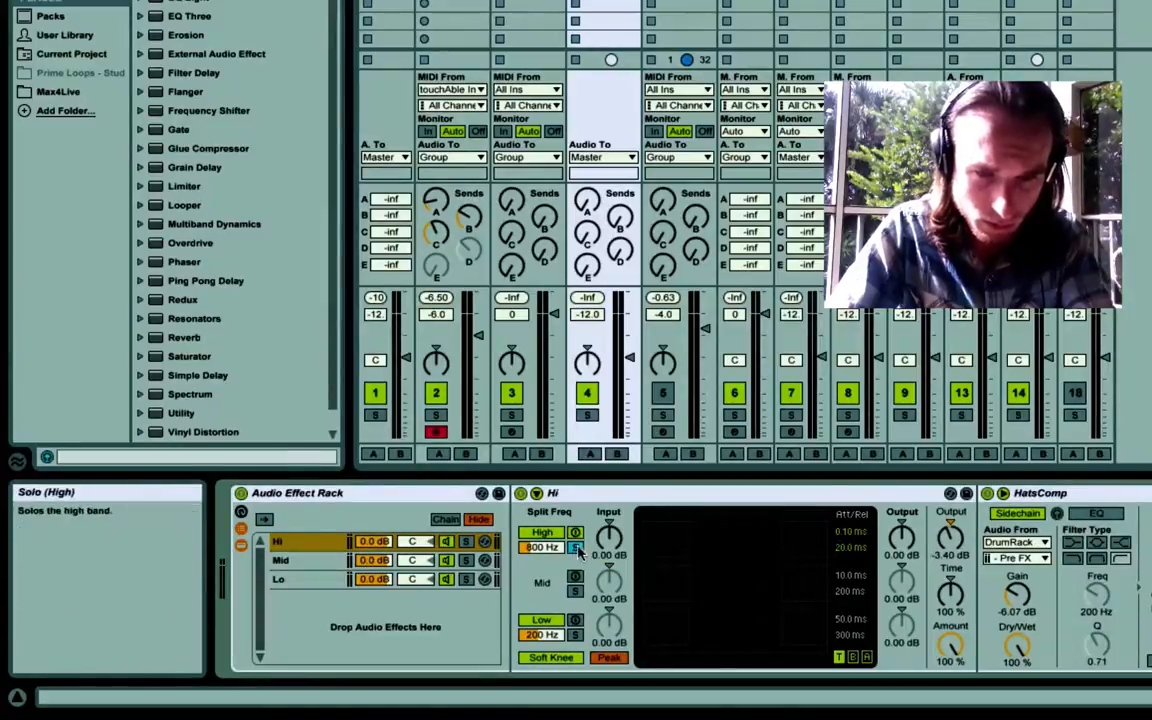
left_click(314, 561)
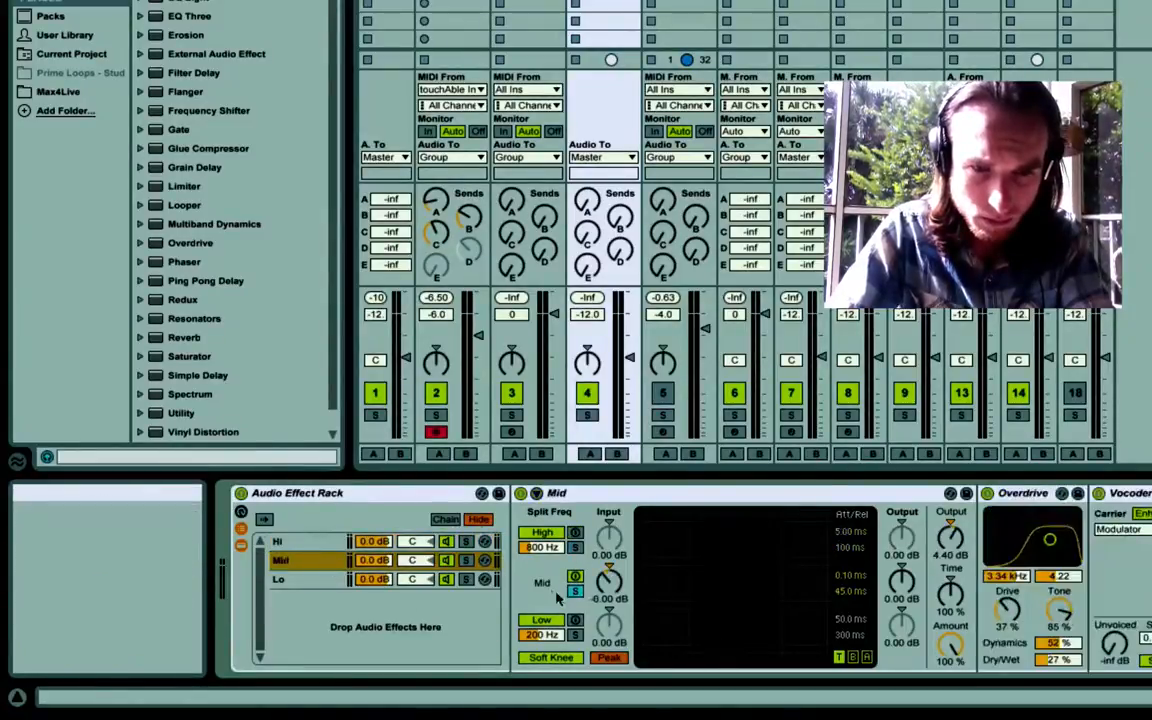
- Compare the split frequencies and first effects of the Lo, Mid and Hi chains, and return to the Lo chain
left_click(318, 579)
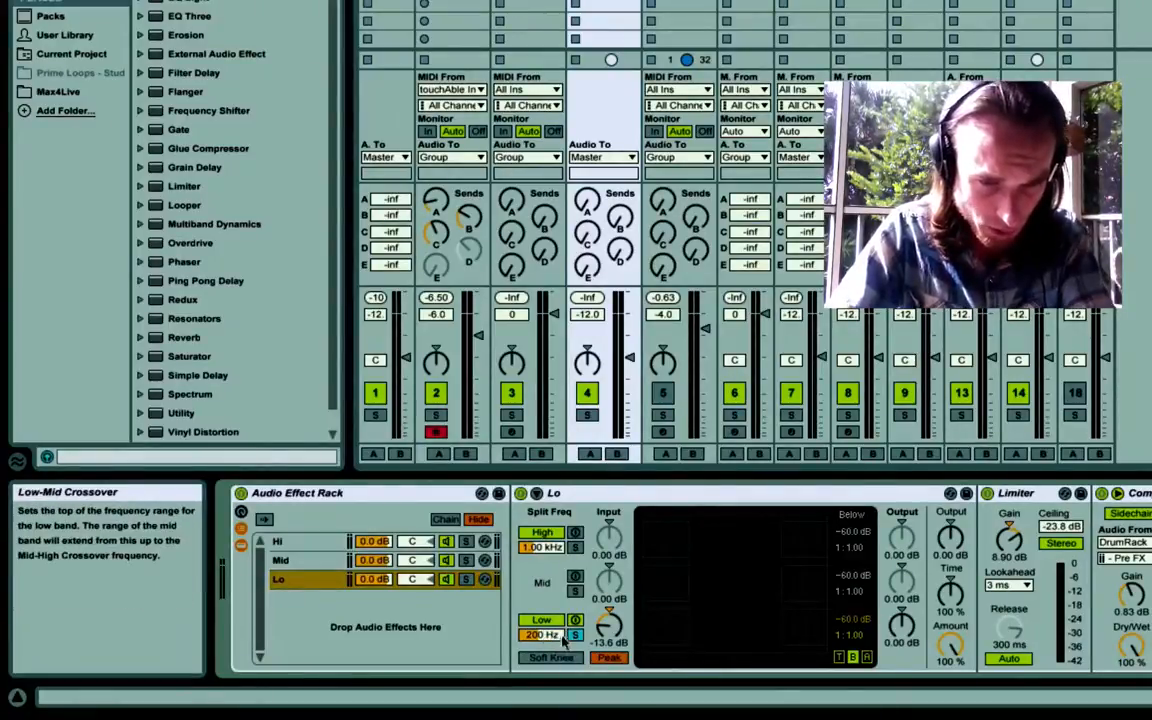
left_click(305, 560)
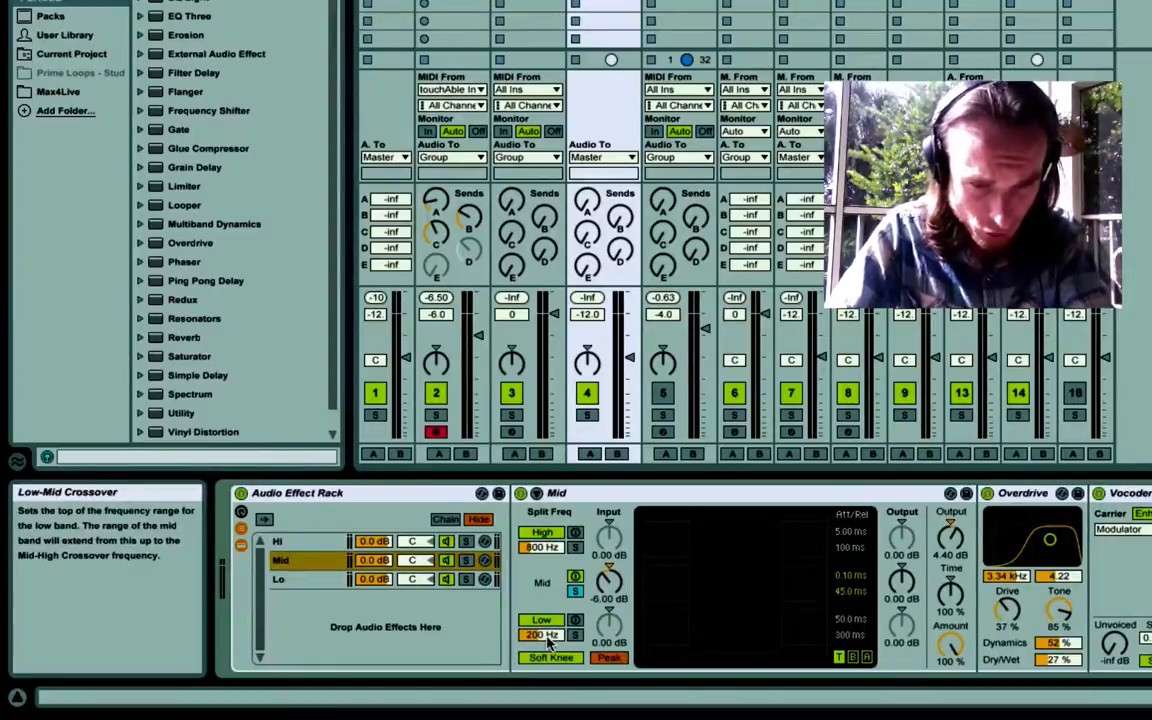
left_click(300, 541)
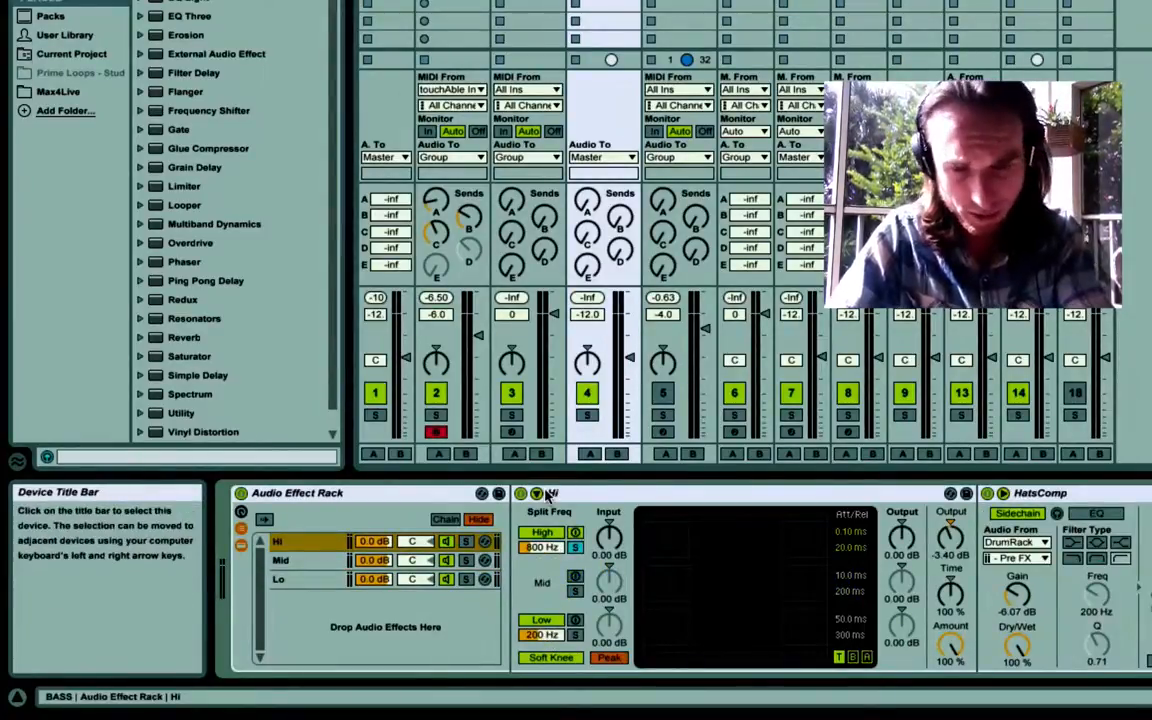
left_click(320, 566)
left_click(322, 541)
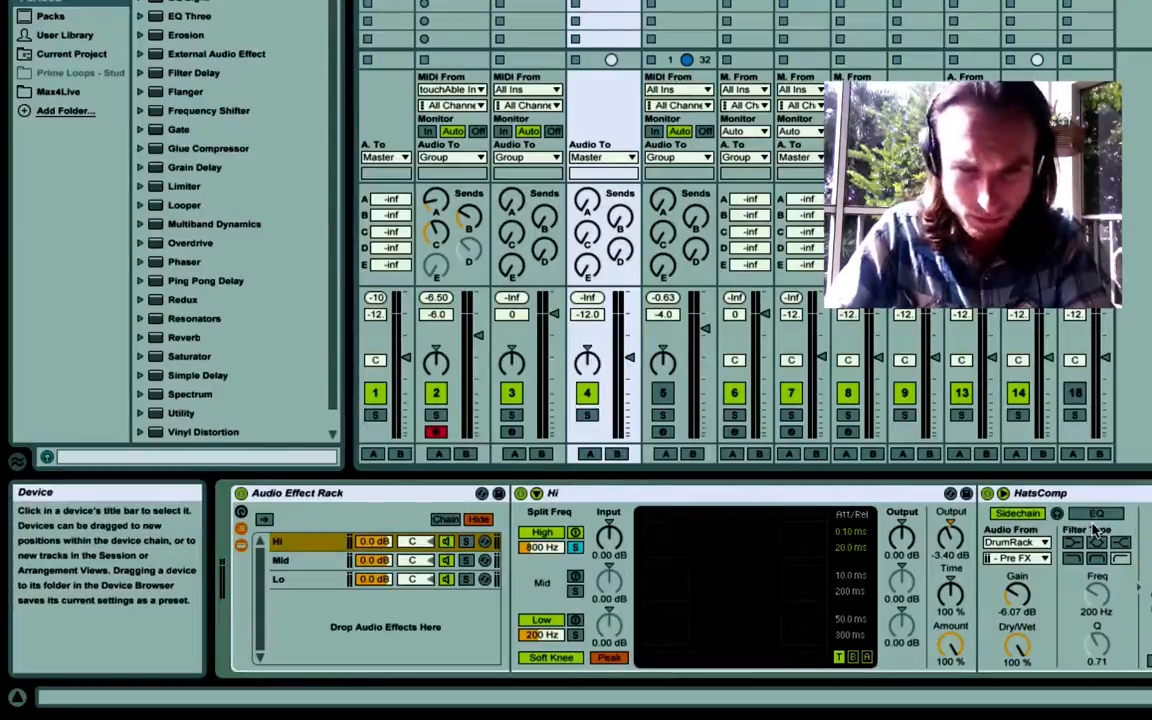
scroll(805, 567, "right", 1)
left_click(303, 579)
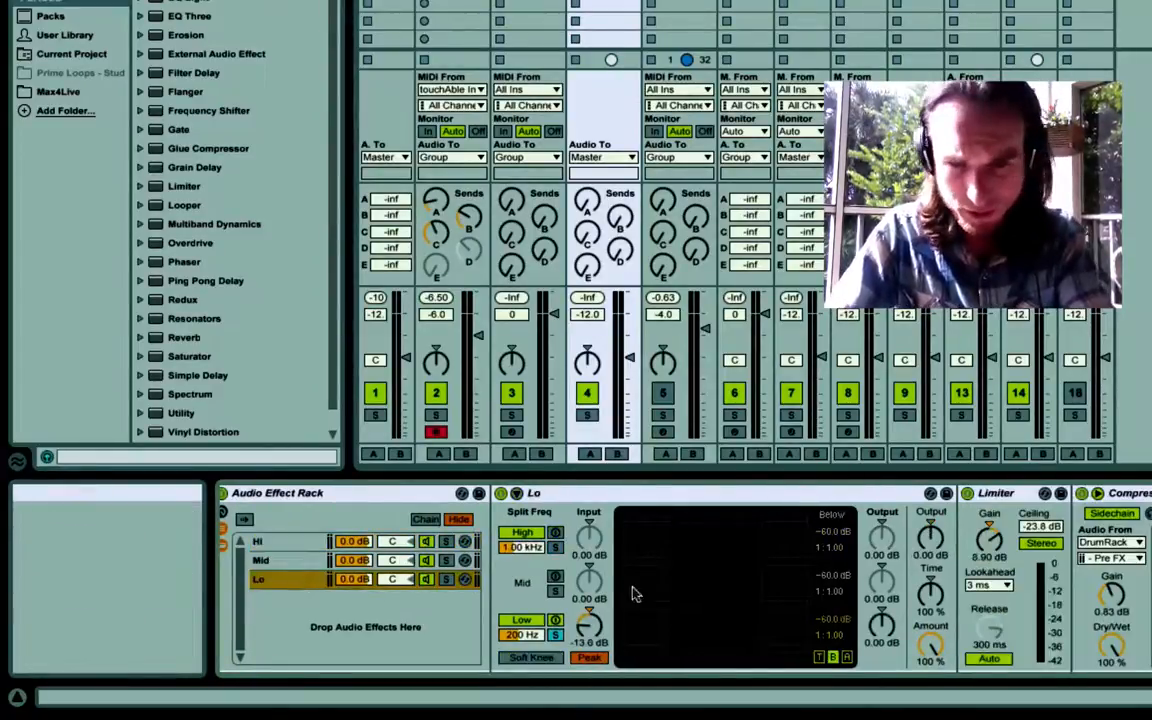
- Review the Lo chain's Limiter and Compressor, examining the available sidechain tracks and the DrumRack tap points such as Kicks Pre FX
left_click(1017, 496)
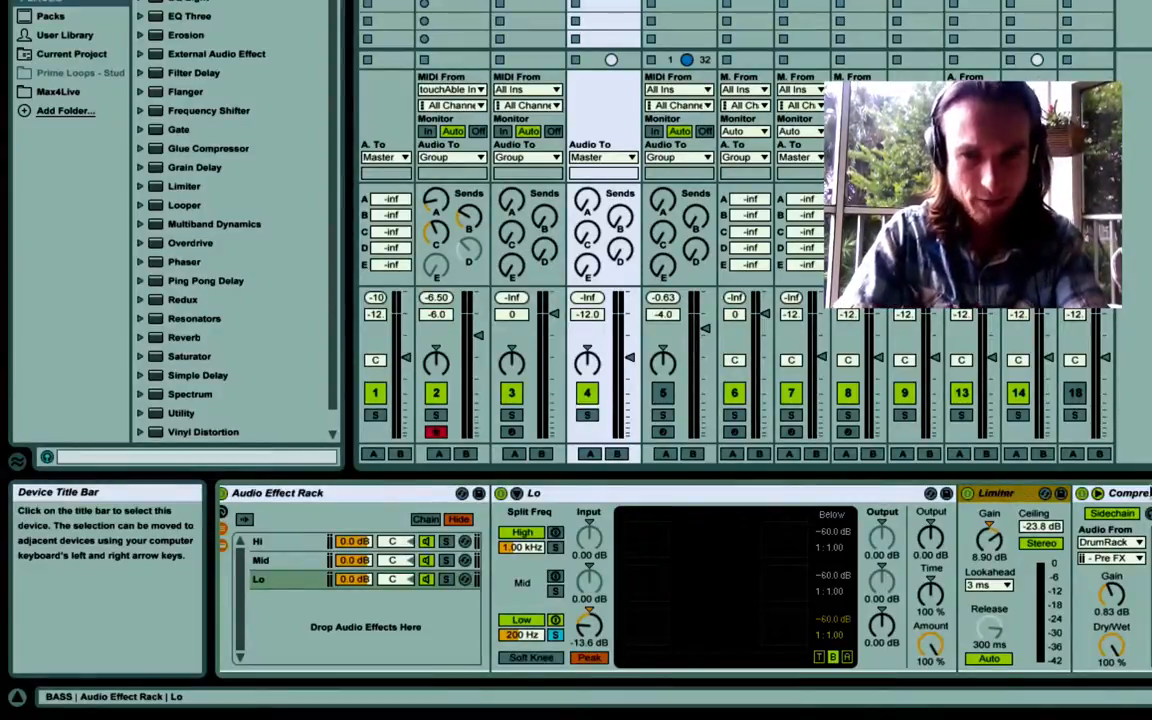
left_click(1148, 491)
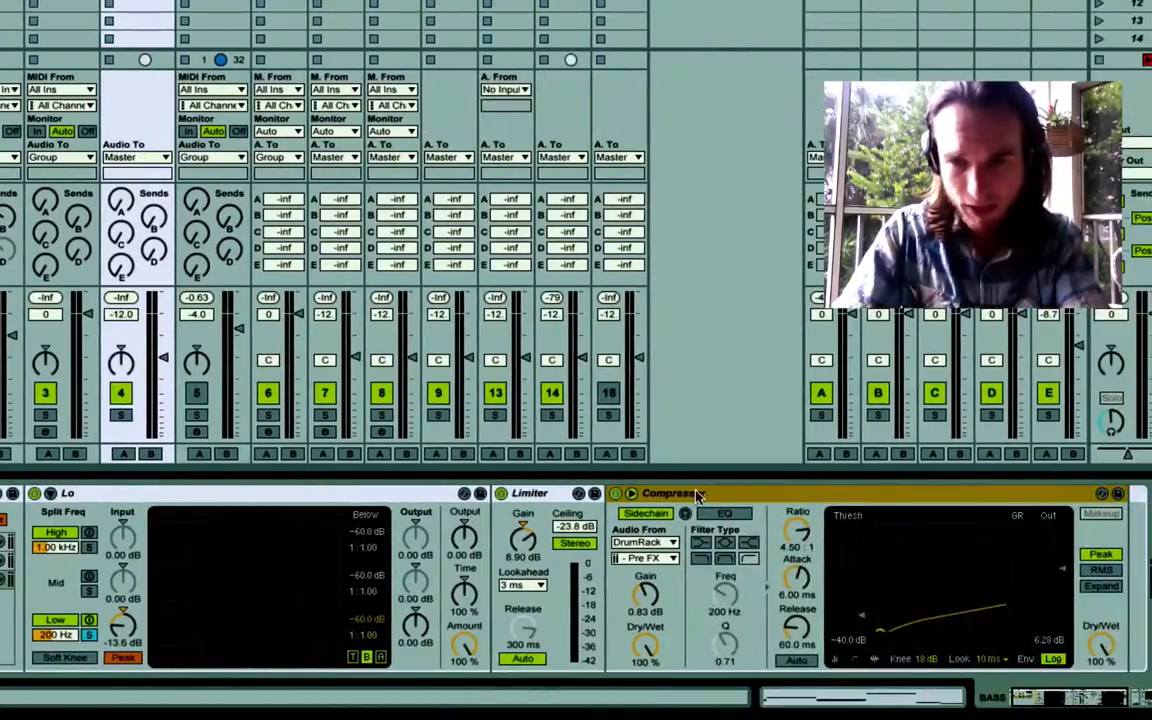
left_click(643, 541)
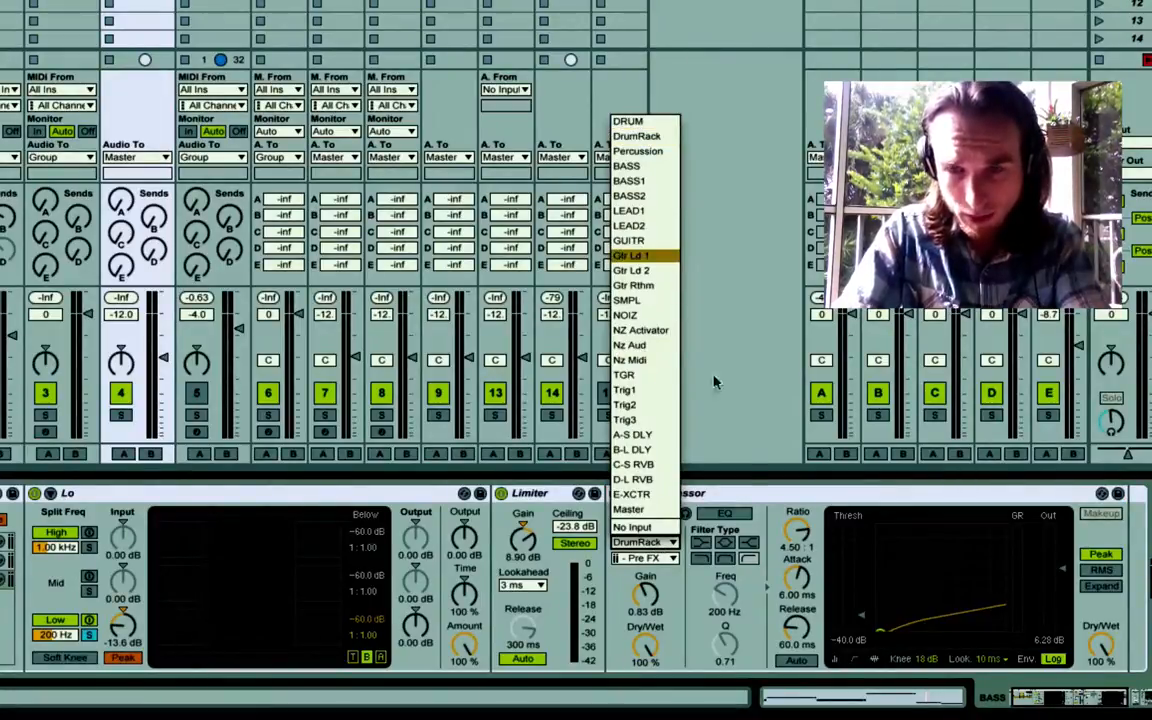
left_click(746, 476)
left_click(660, 562)
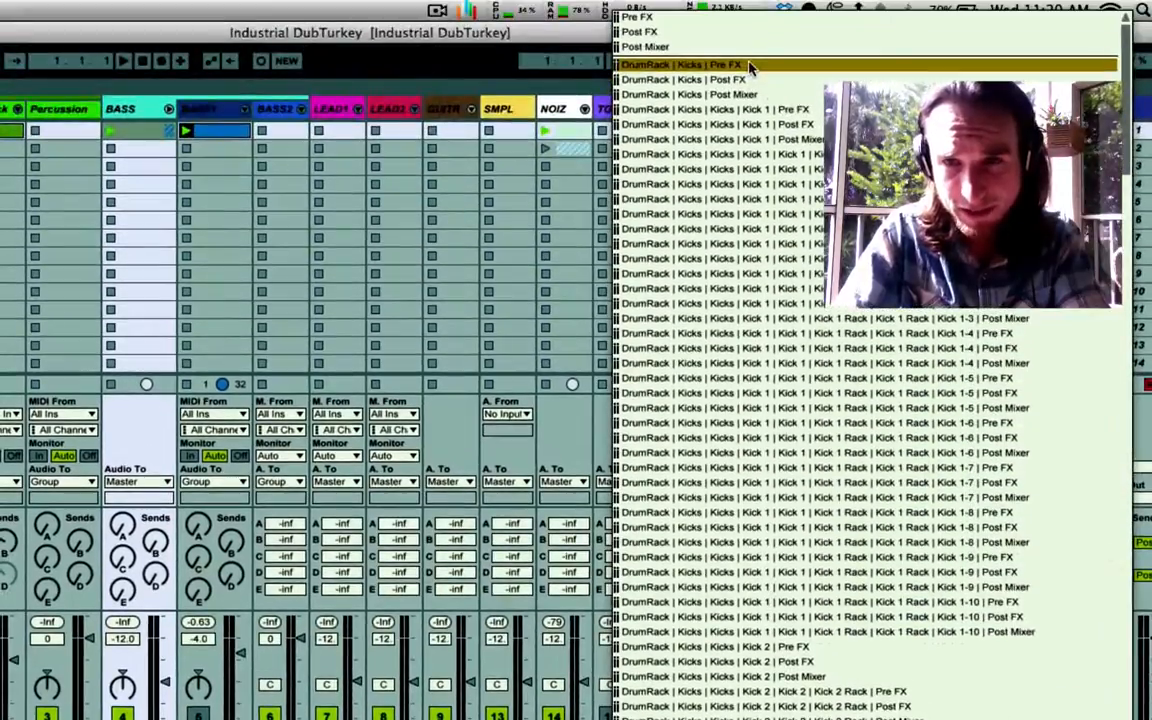
left_click(728, 686)
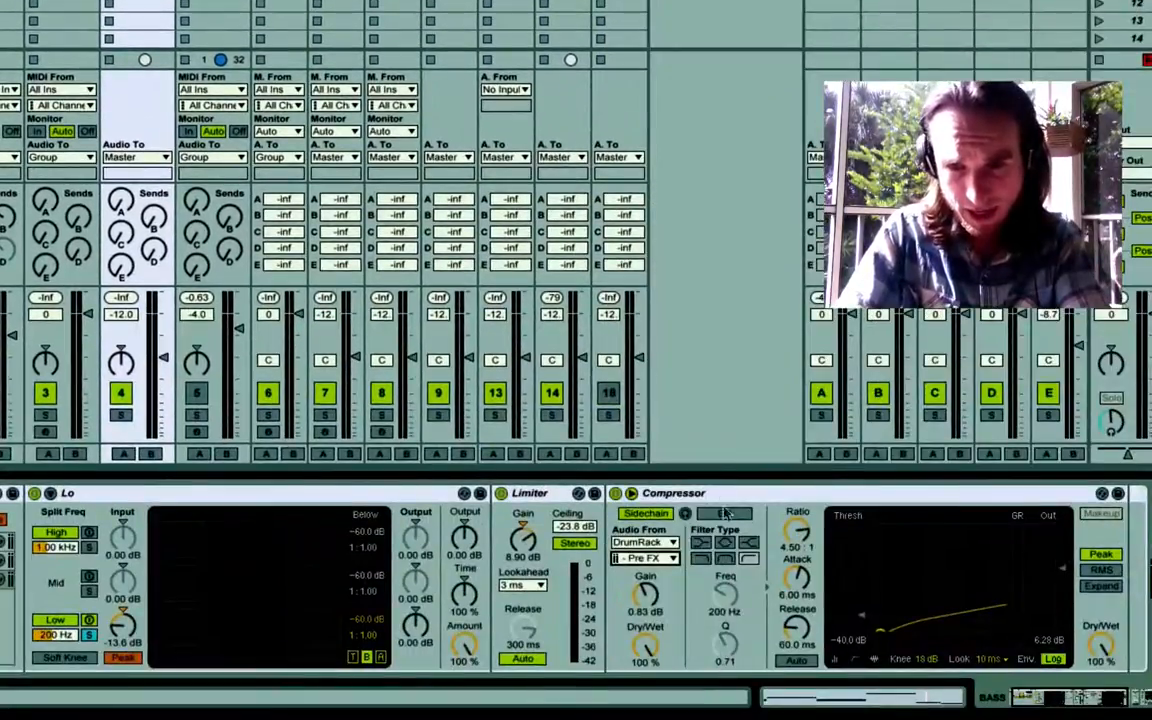
left_click(742, 497)
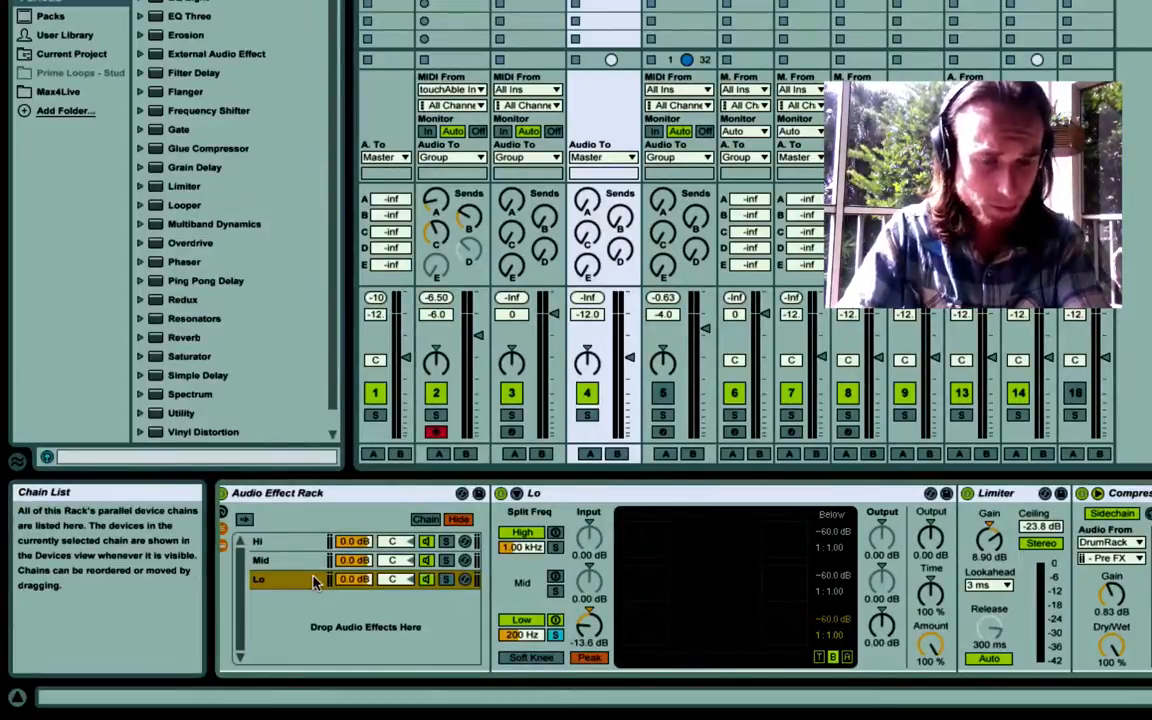
- Show the Mid chain, fold its multiband and Overdrive devices after reviewing the Overdrive settings, and view the Vocoder
left_click(300, 560)
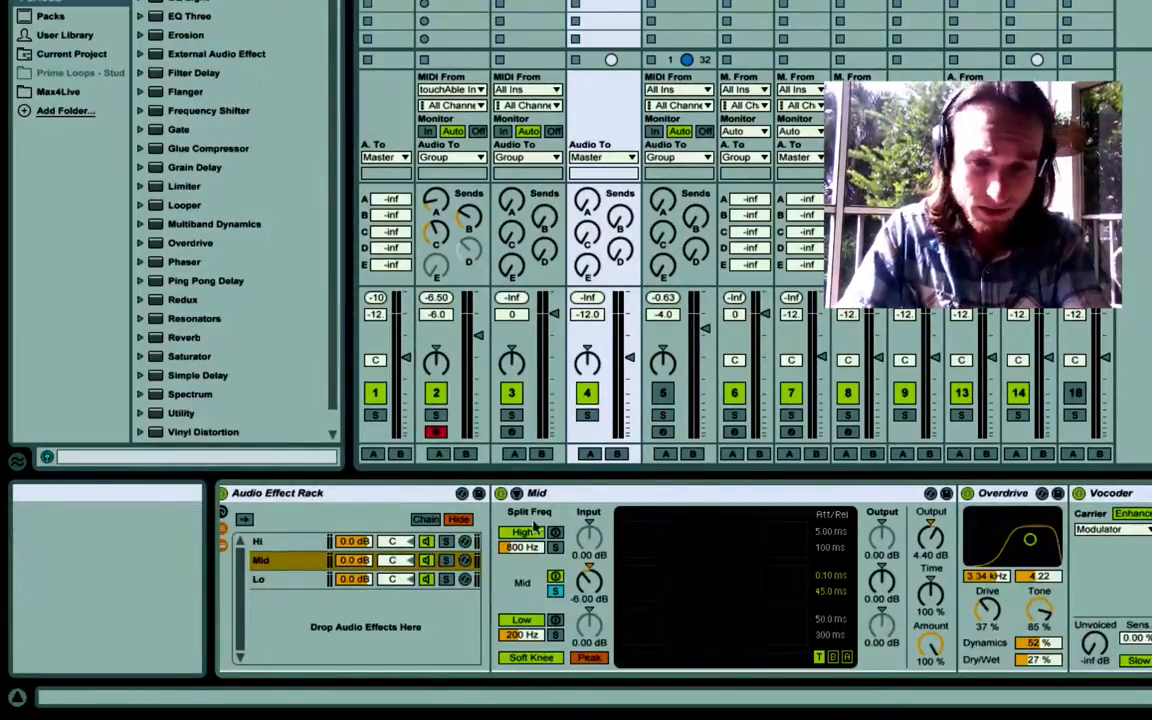
double_click(680, 493)
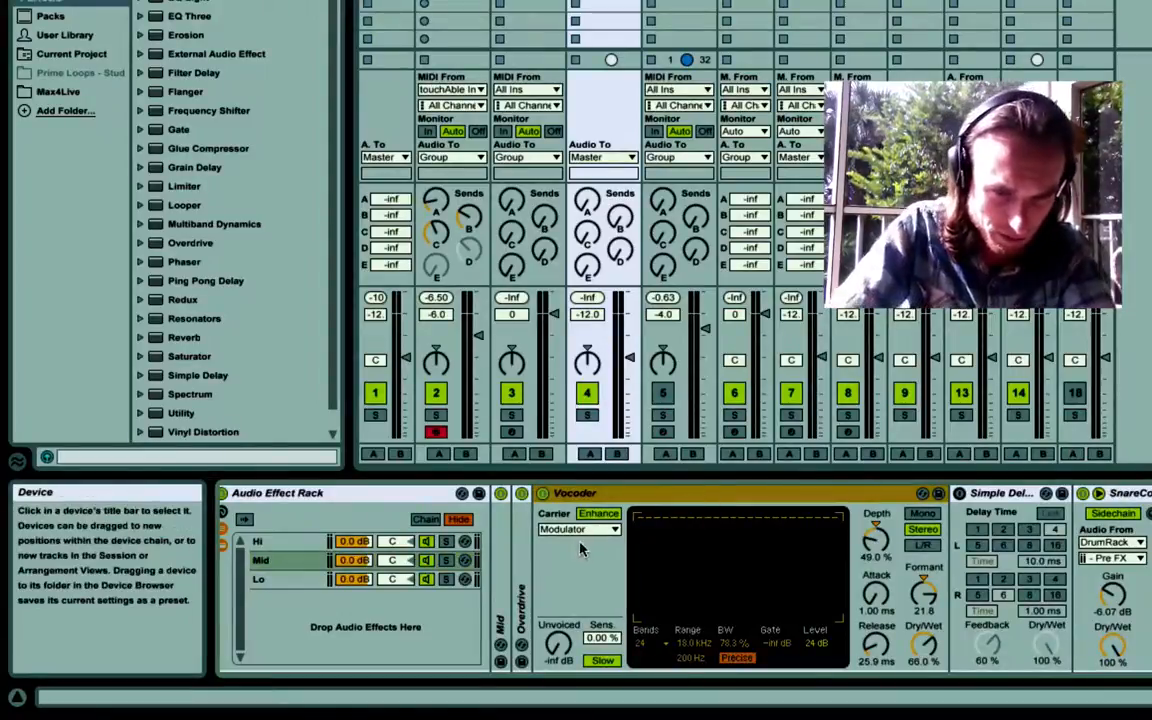
double_click(524, 588)
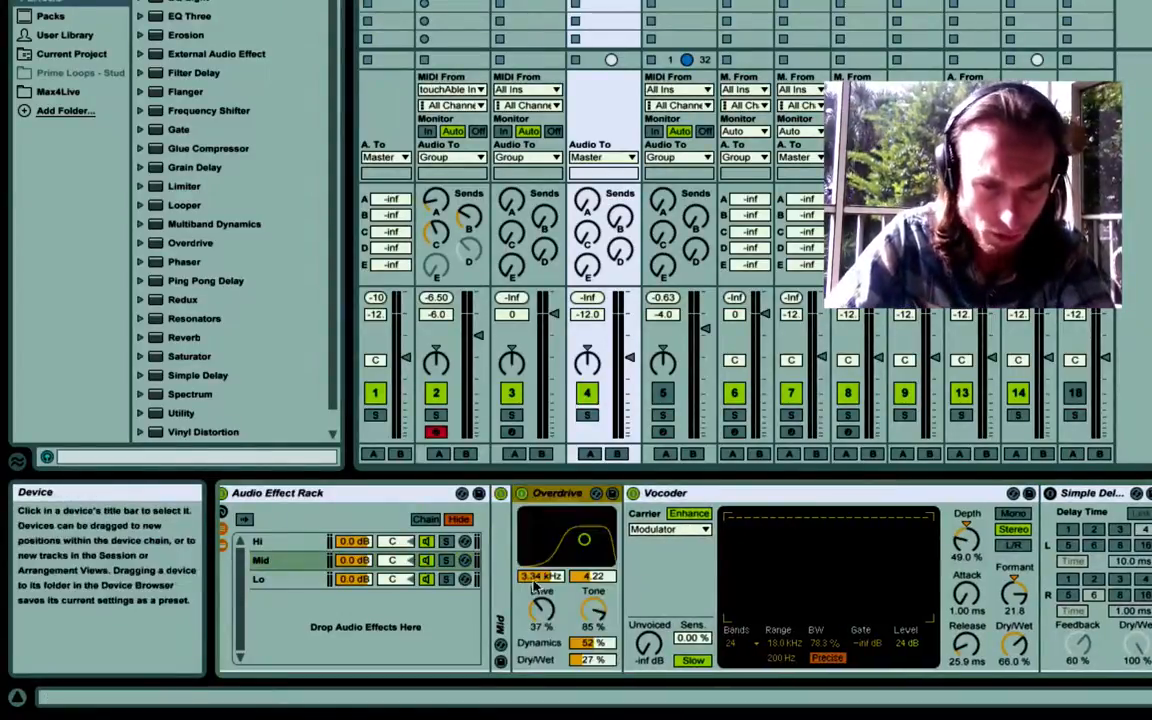
double_click(572, 493)
left_click(623, 493)
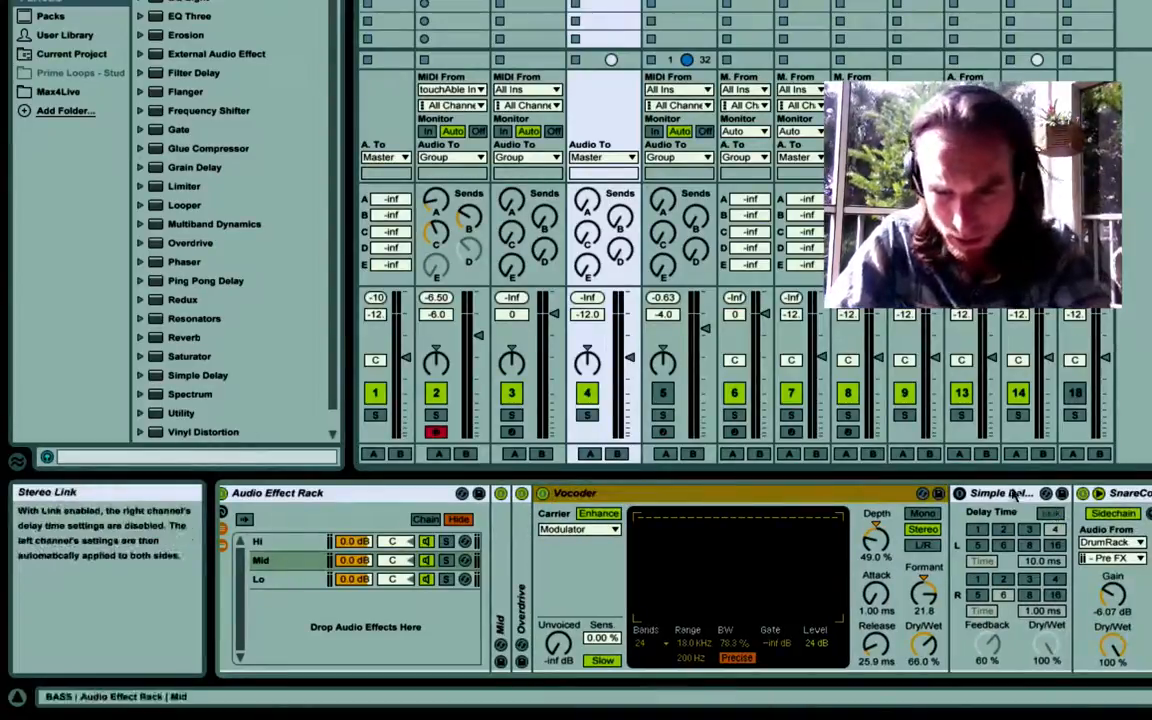
- Delete the Simple Delay from the Mid chain
left_click(1020, 493)
key("Delete")
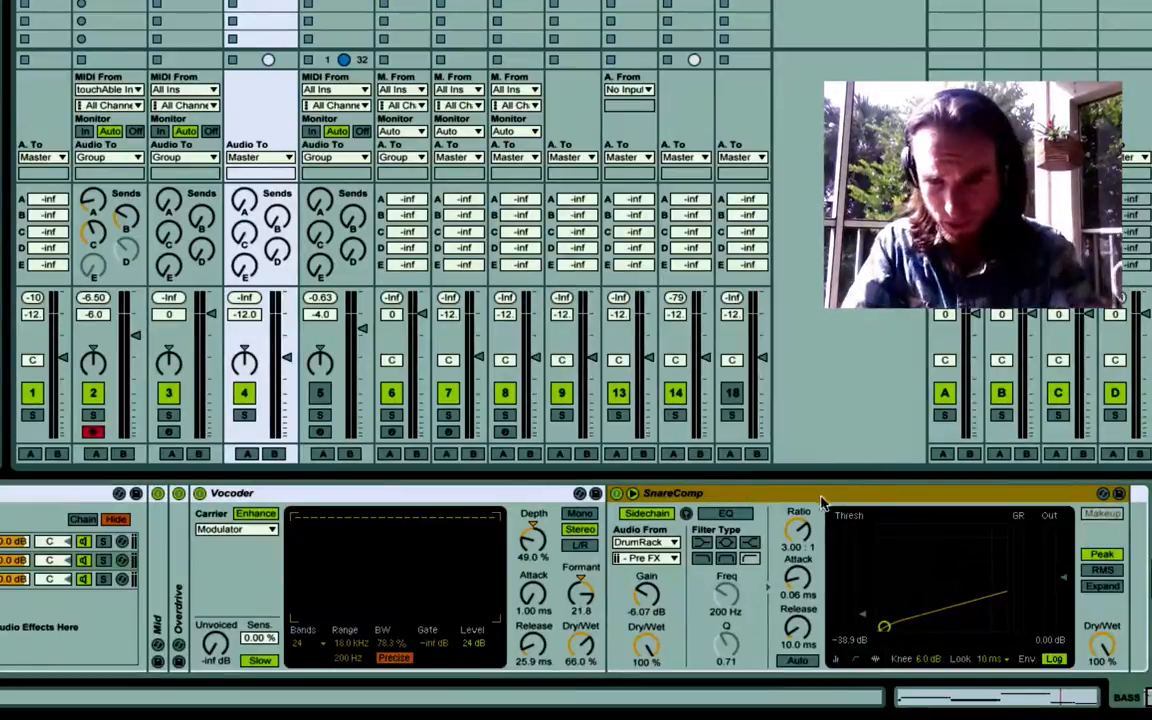
- Review the DrumRack tap points for the SnareComp sidechain and choose DrumRack | Snares | Pre FX
left_click(651, 546)
left_click(652, 552)
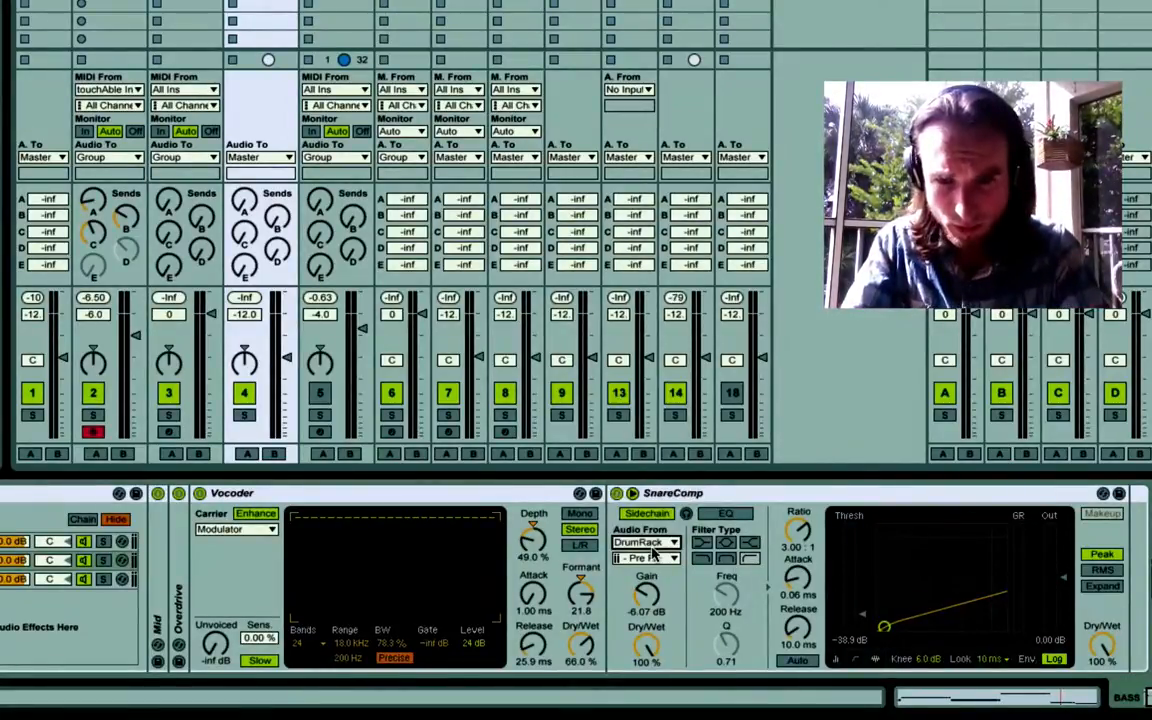
left_click(657, 558)
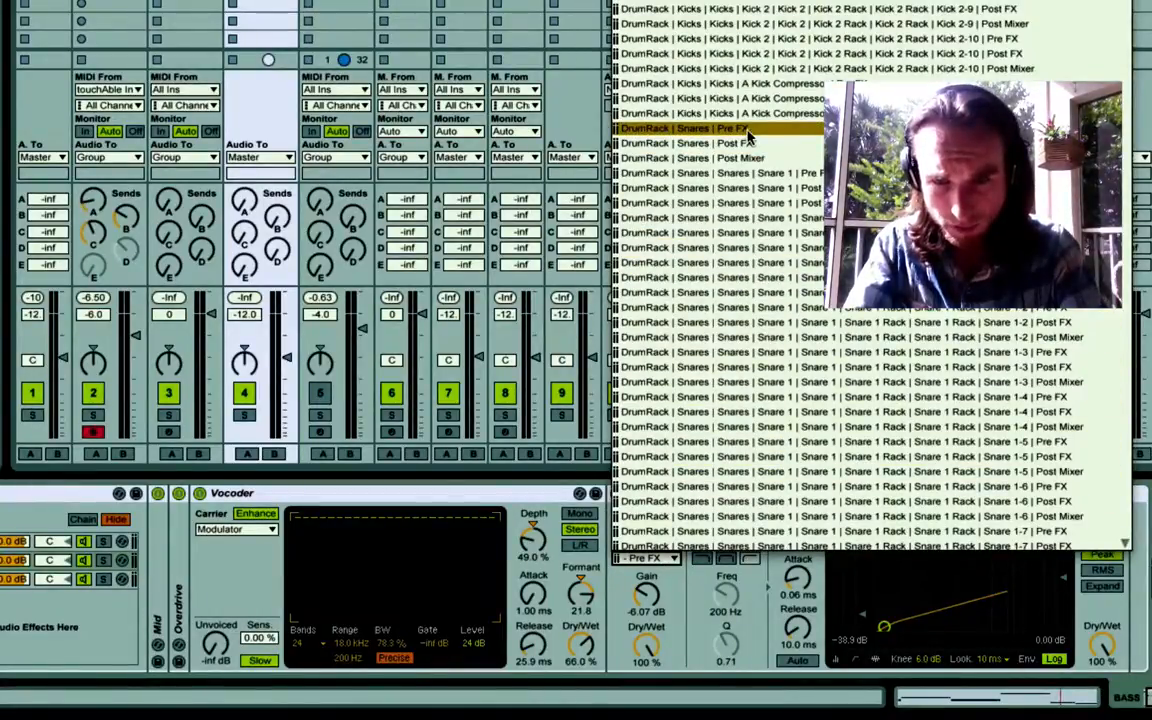
scroll(760, 330, "down", 3)
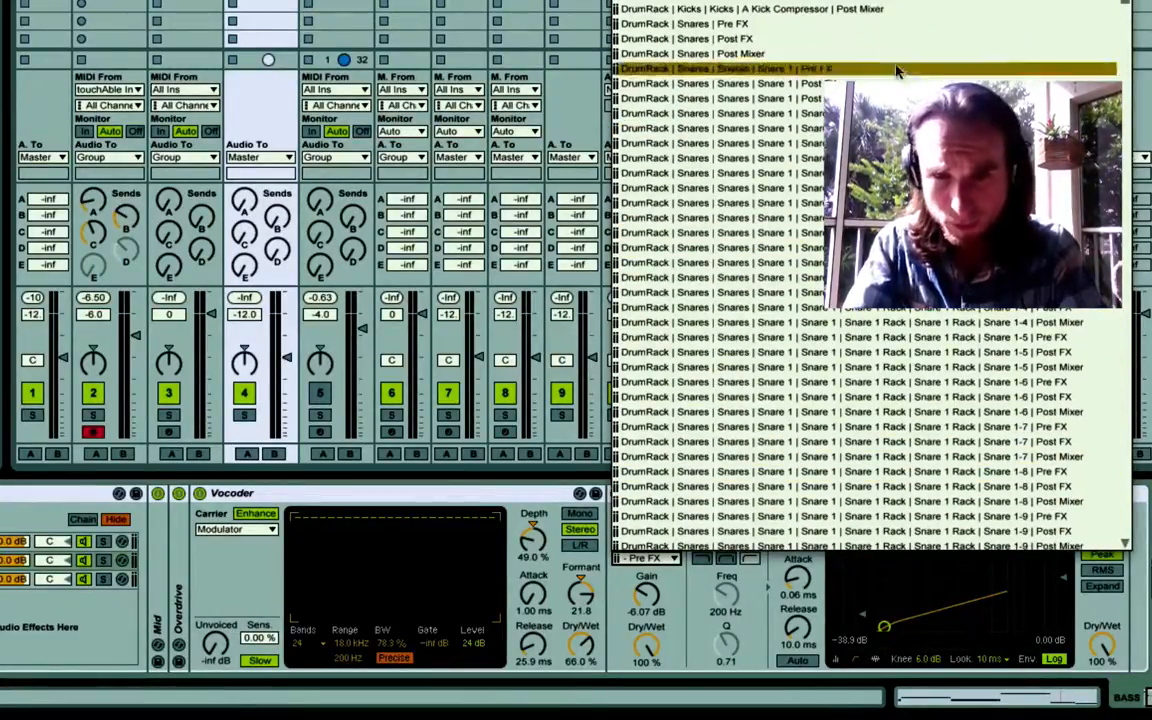
left_click(800, 24)
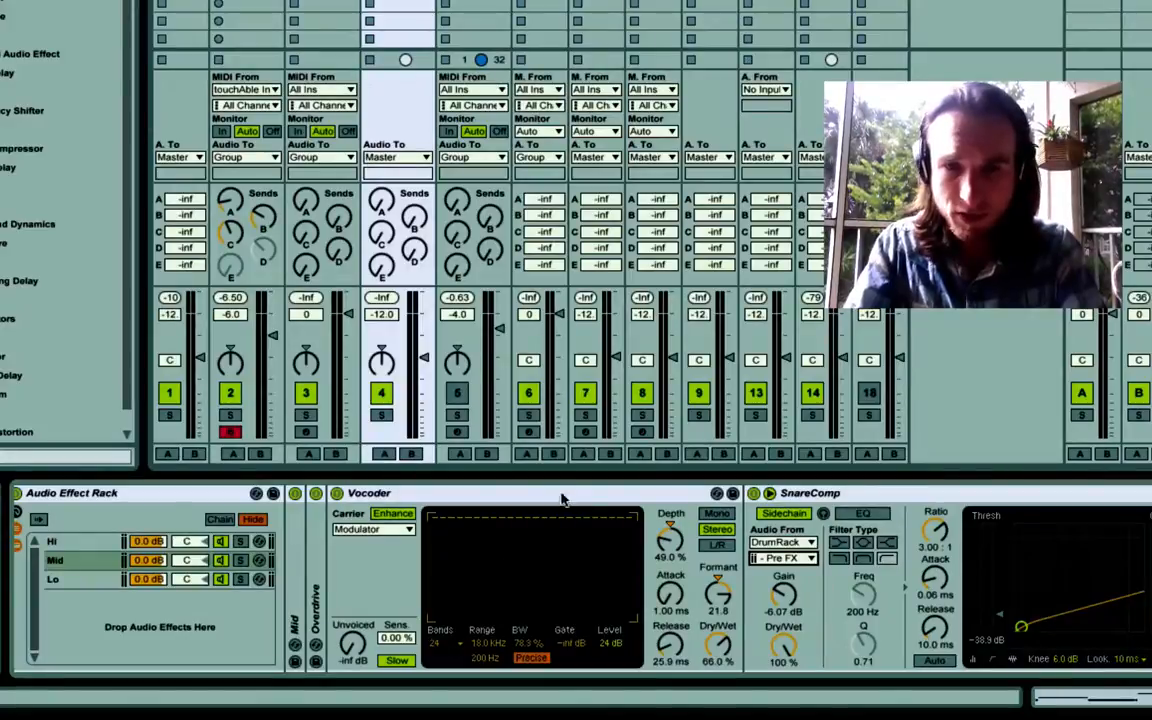
- Show the Lo chain's Compressor briefly, switch to the Hi chain, and view its HatsComp, SnaresComp and CymbComp devices
left_click(130, 580)
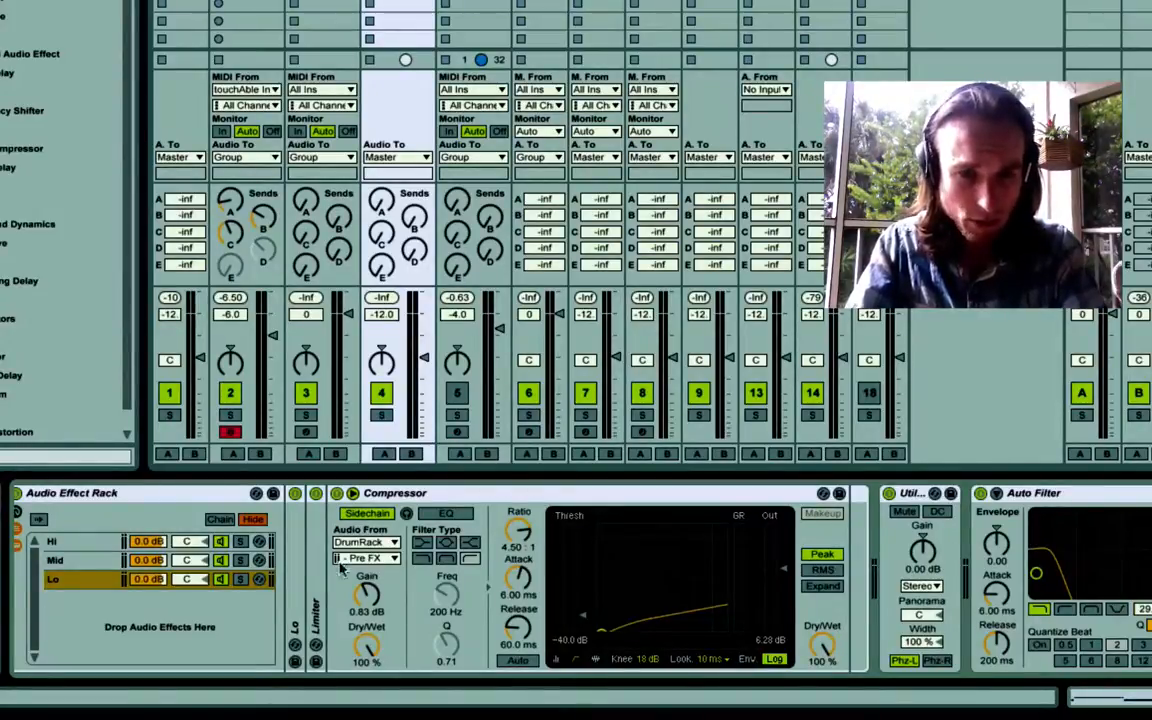
left_click(61, 548)
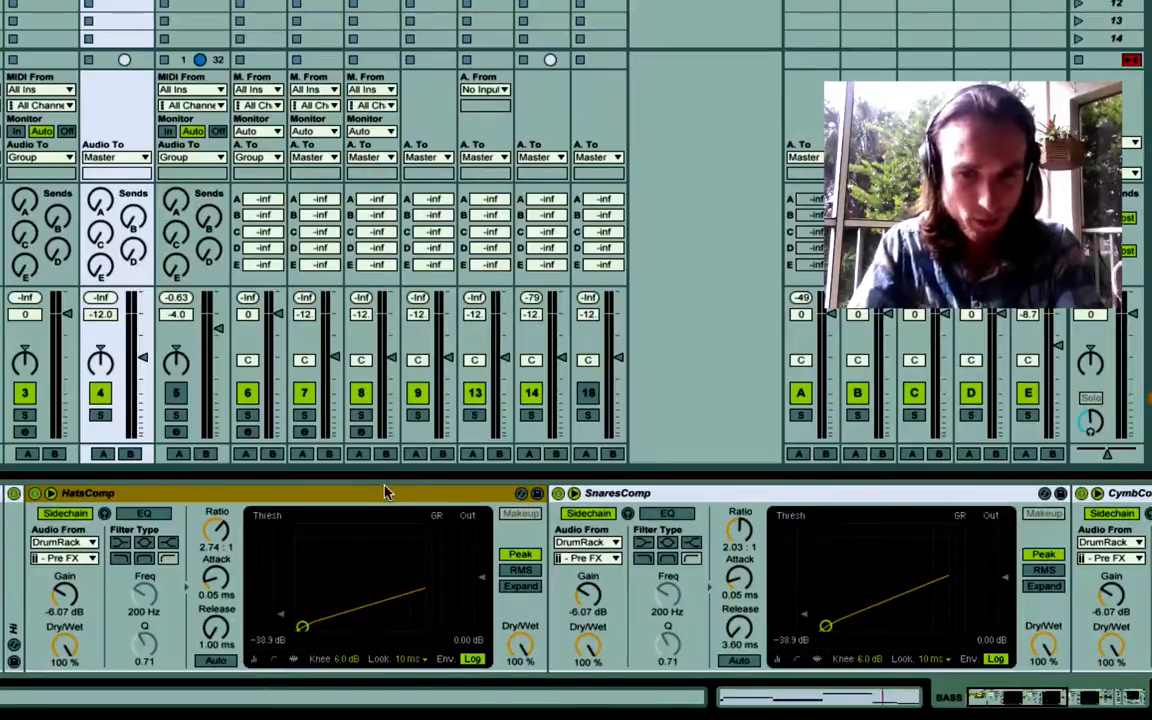
left_click(738, 496)
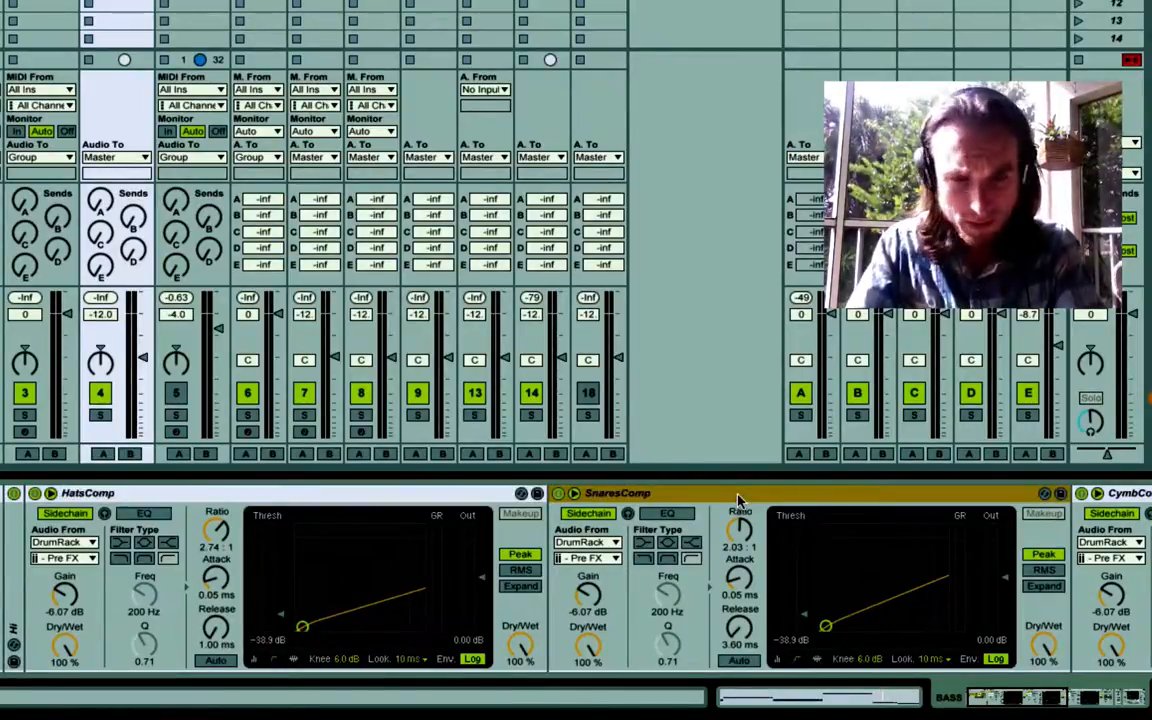
scroll(654, 532, "right", 4)
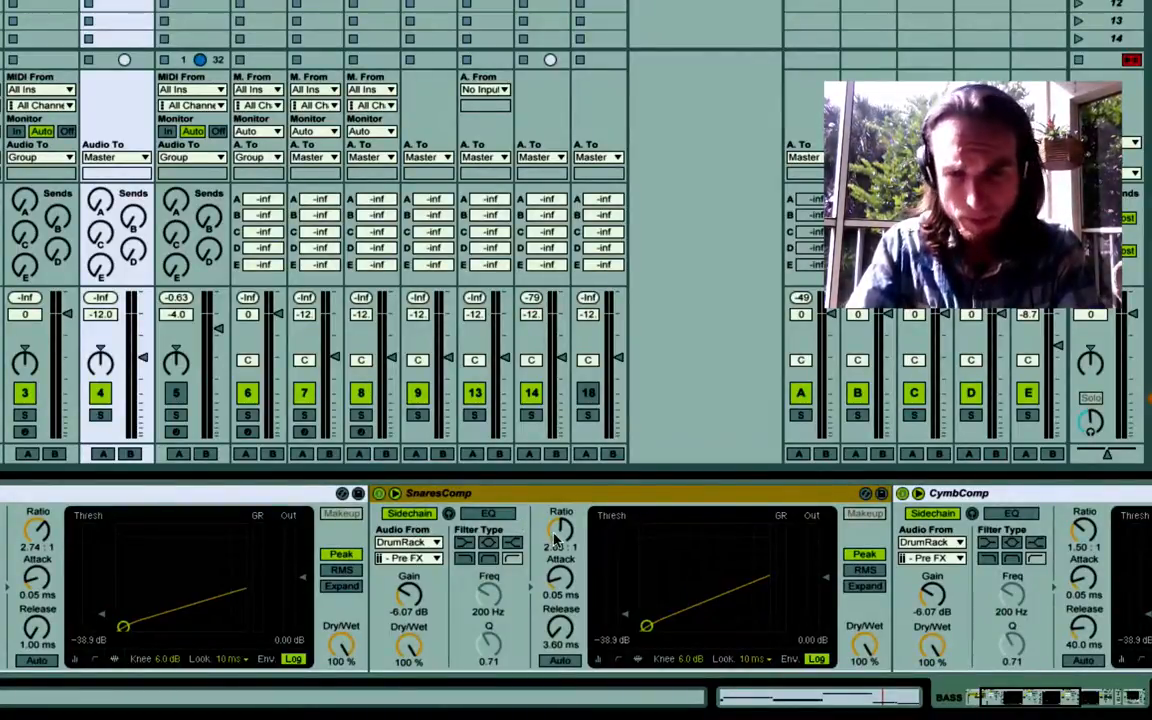
scroll(556, 540, "right", 3)
left_click(701, 500)
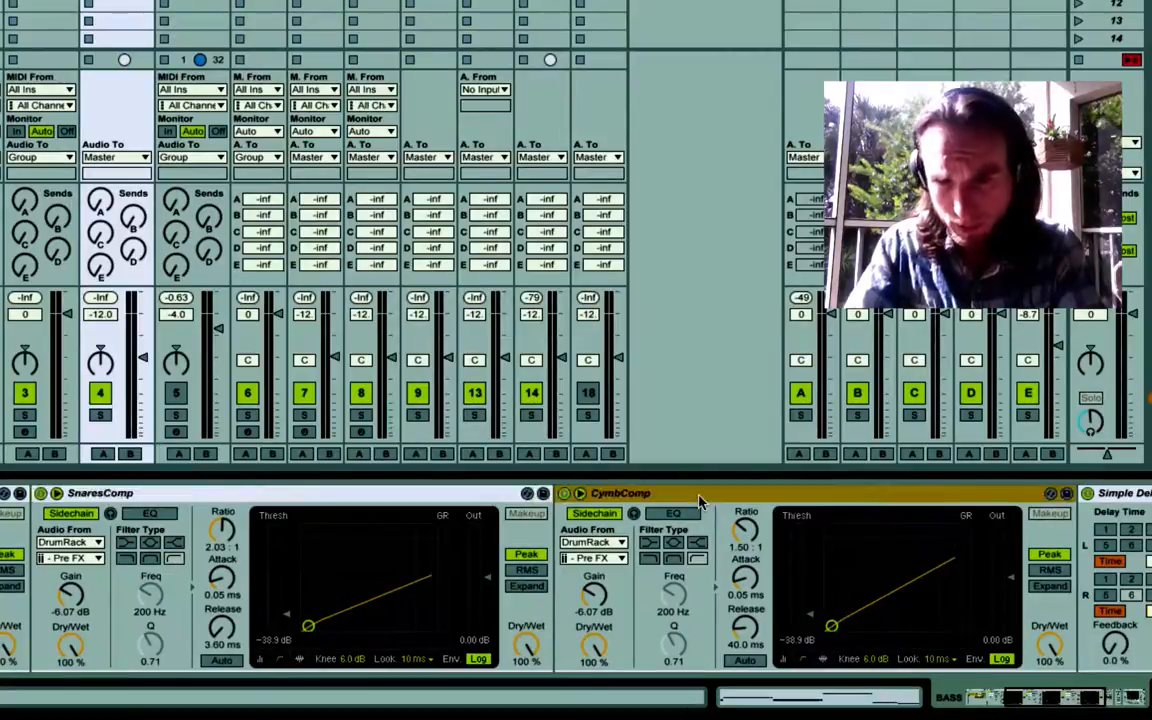
scroll(701, 500, "right", 3)
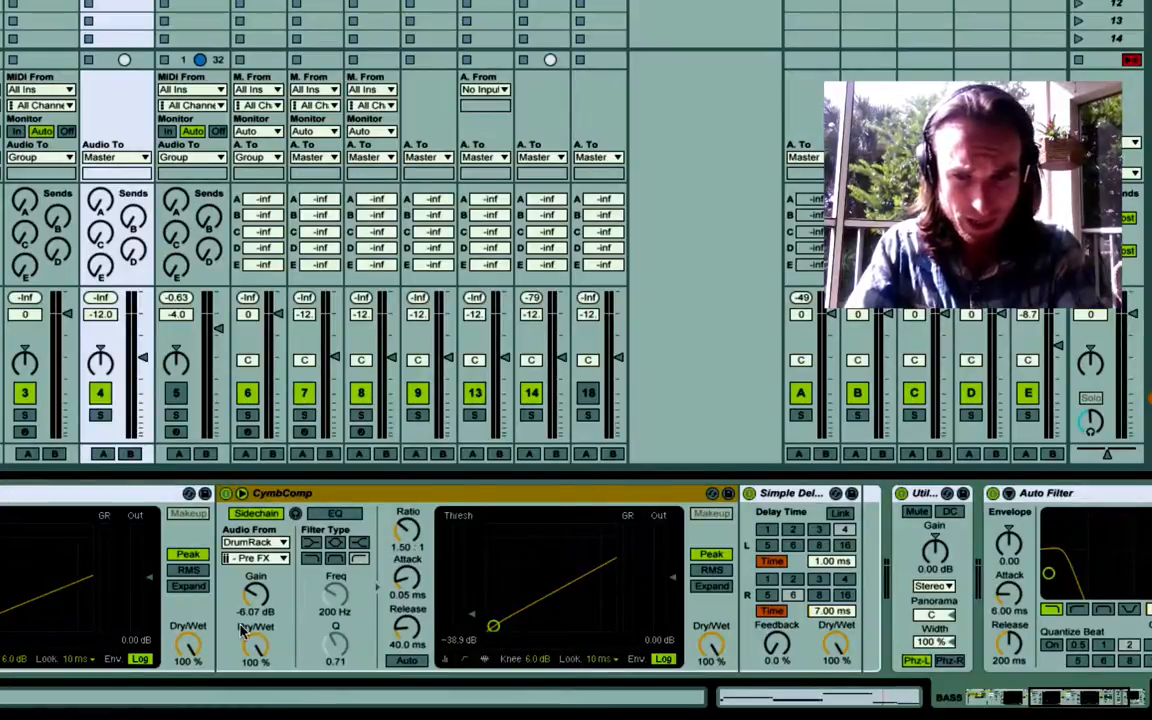
- Compare the ratio, attack and release settings of HatsComp, SnaresComp and CymbComp across the Hi chain, ending on the Hi chain entry
scroll(316, 635, "left", 5)
scroll(242, 630, "right", 3)
scroll(240, 630, "right", 5)
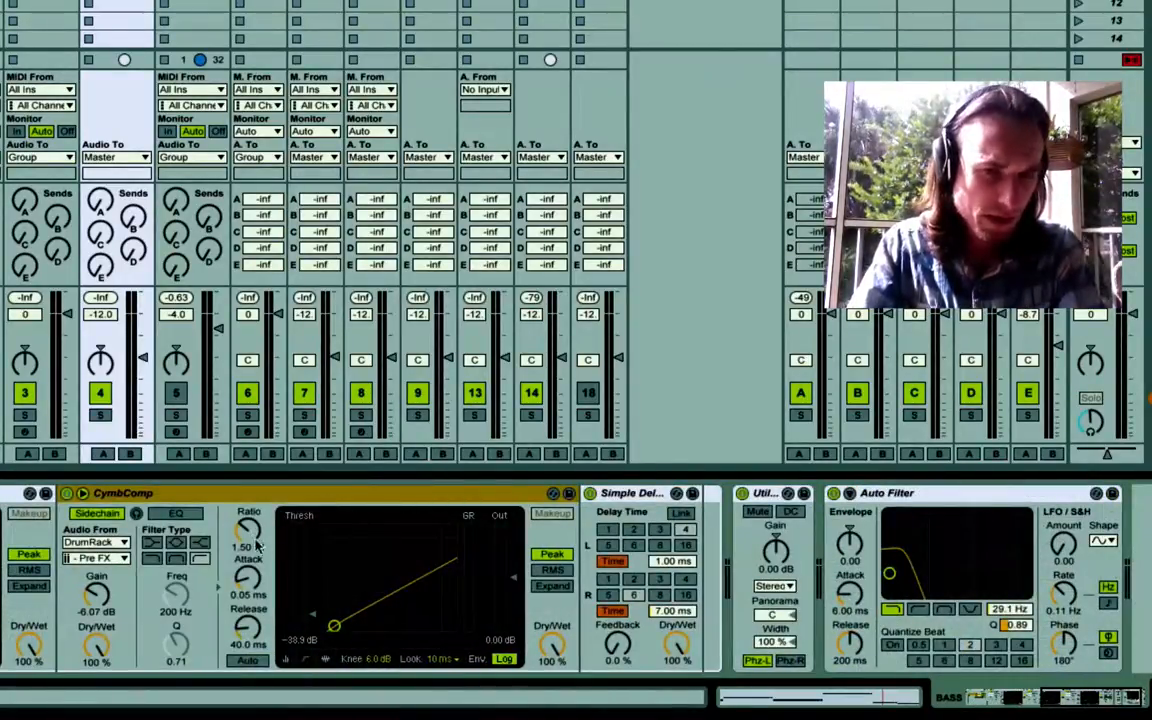
scroll(172, 526, "left", 5)
scroll(447, 527, "left", 5)
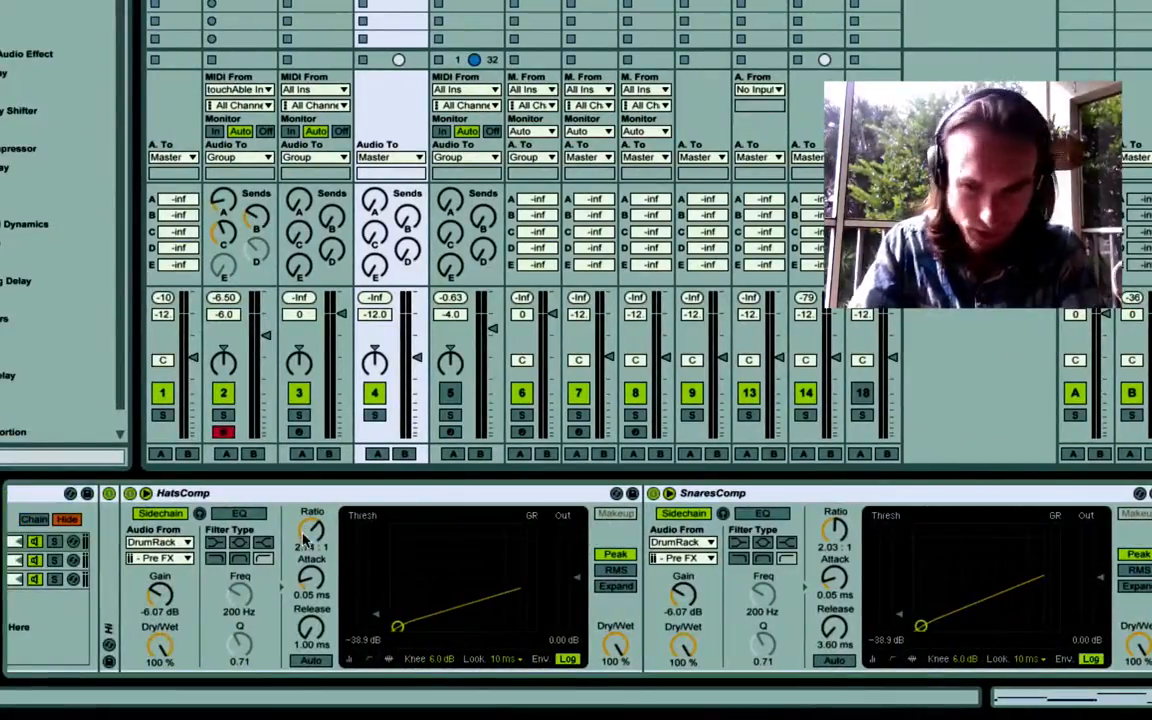
scroll(898, 531, "right", 3)
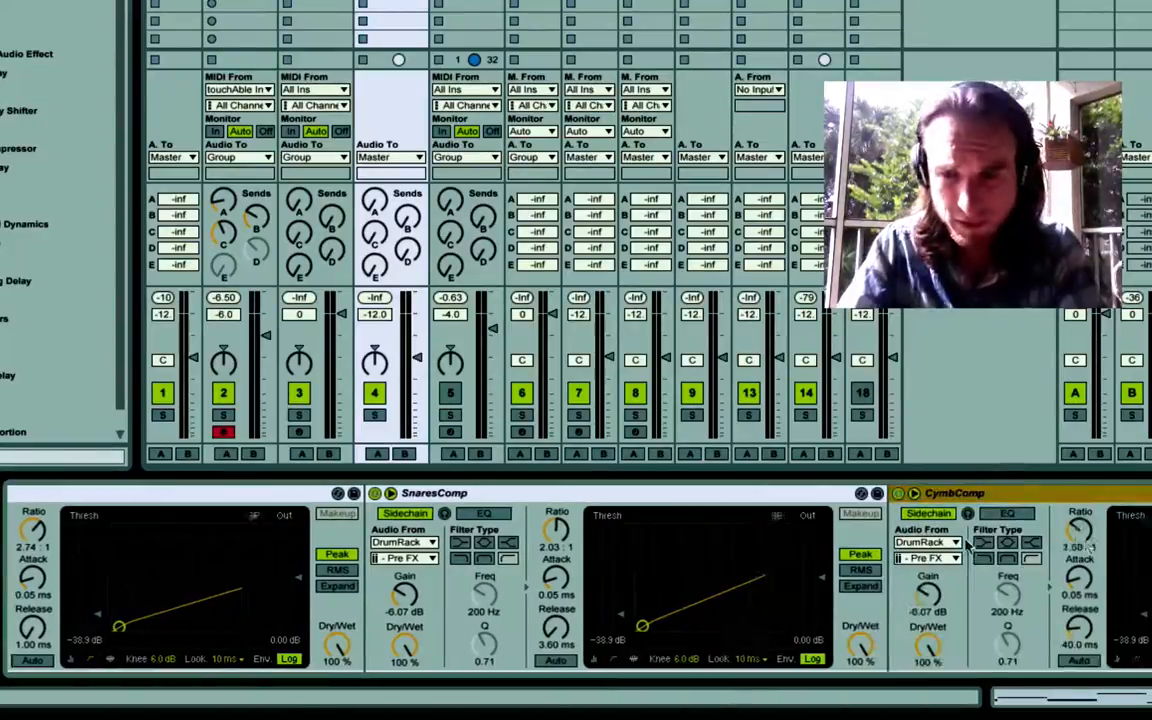
scroll(955, 519, "right", 3)
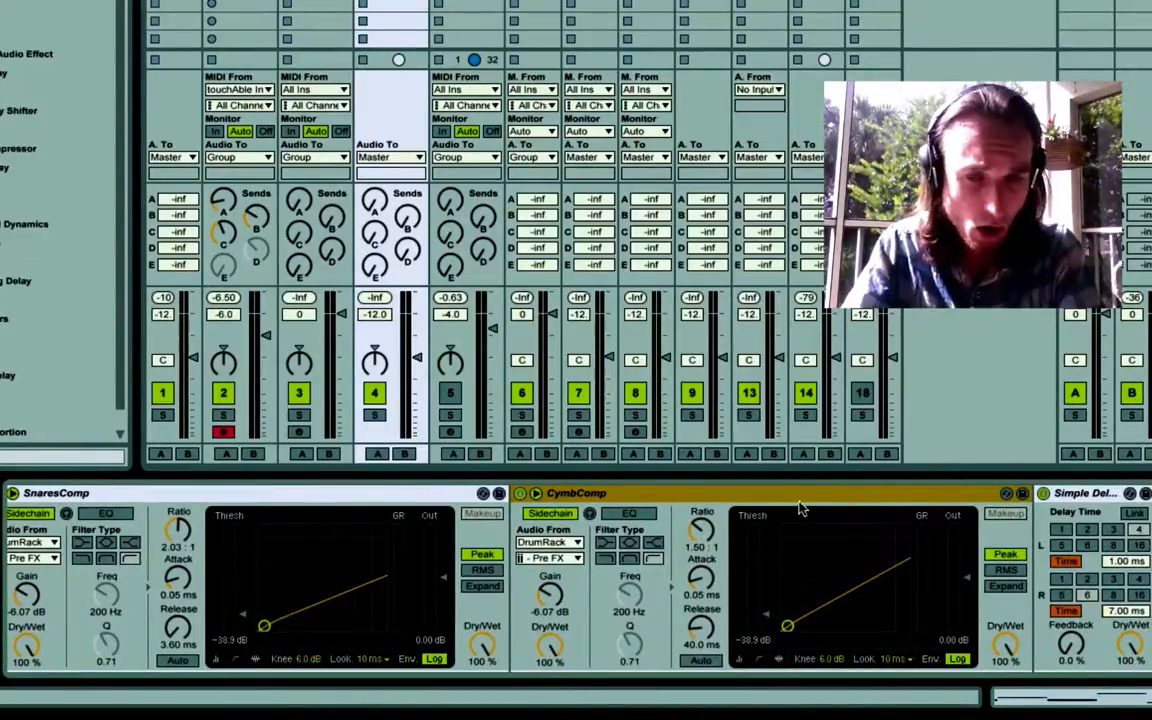
scroll(458, 505, "left", 3)
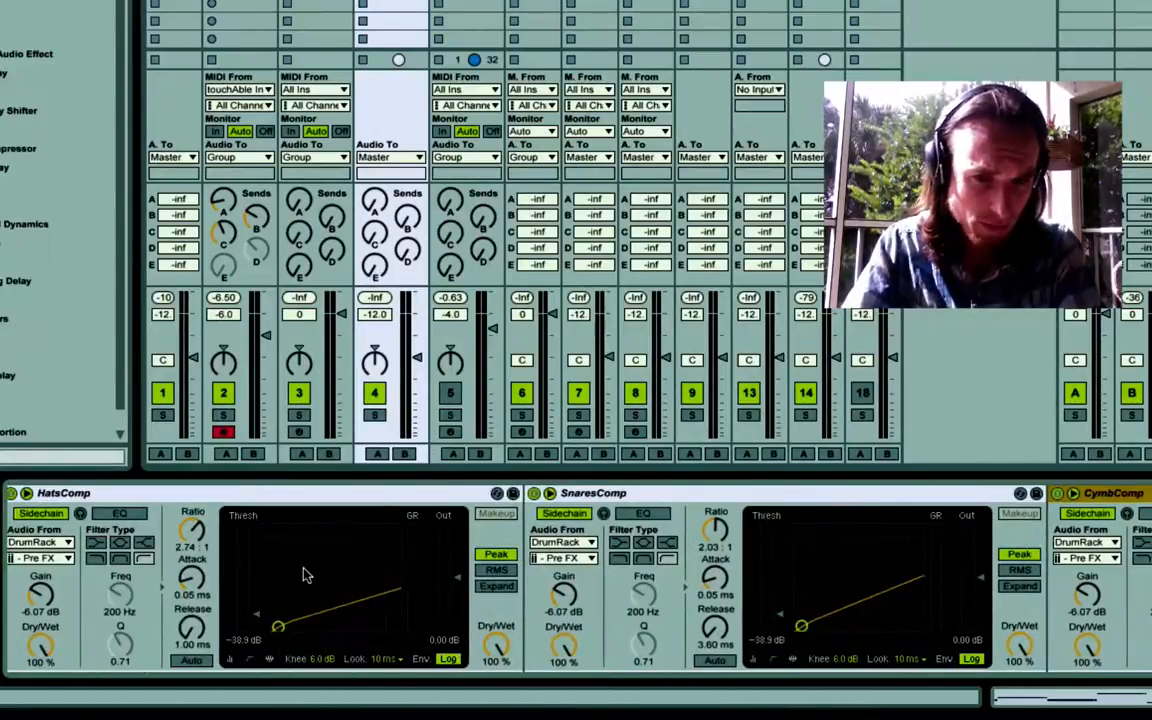
scroll(304, 571, "left", 1)
left_click(262, 501)
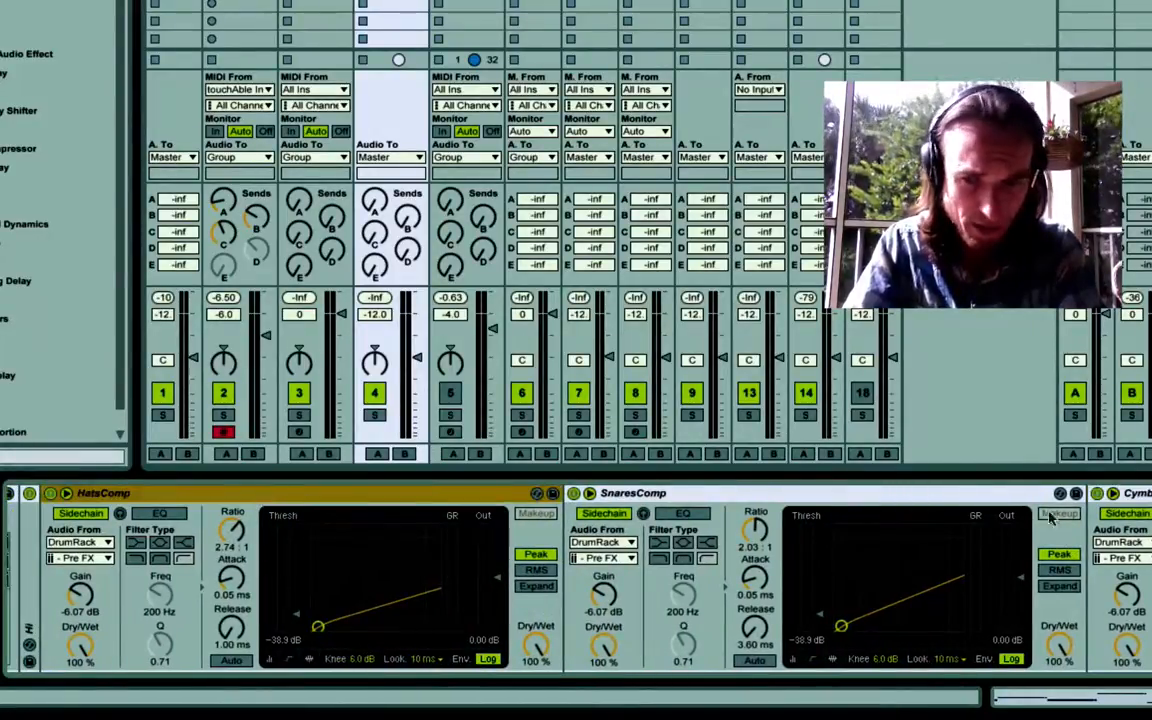
scroll(820, 540, "right", 5)
left_click(866, 495)
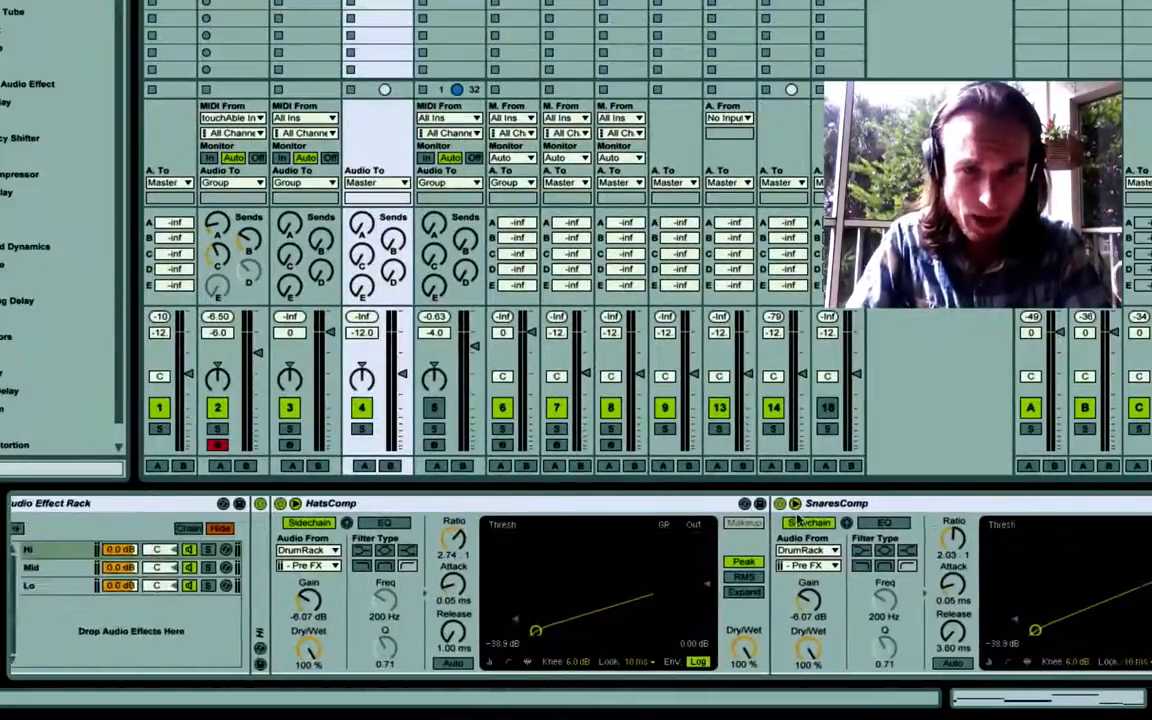
scroll(798, 517, "left", 1)
left_click(108, 551)
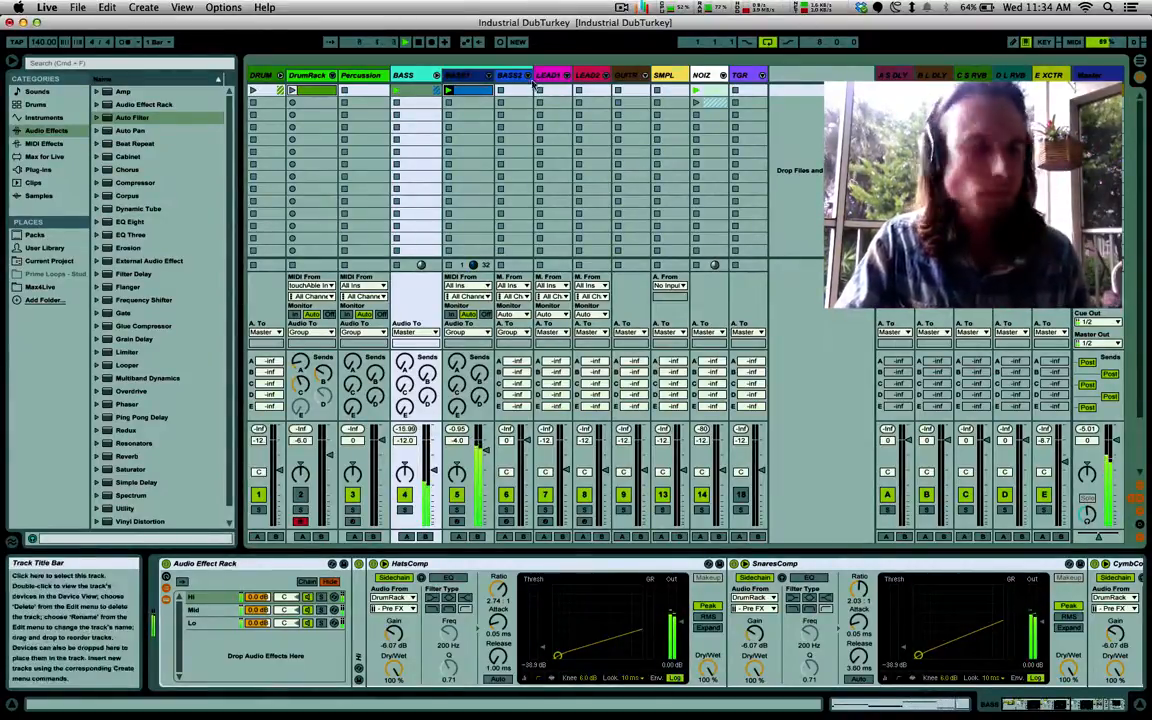
- Look at the BASS1 track's rack, return to the BASS group, and solo its Lo, Hi and Mid chains to audition each band
left_click(450, 80)
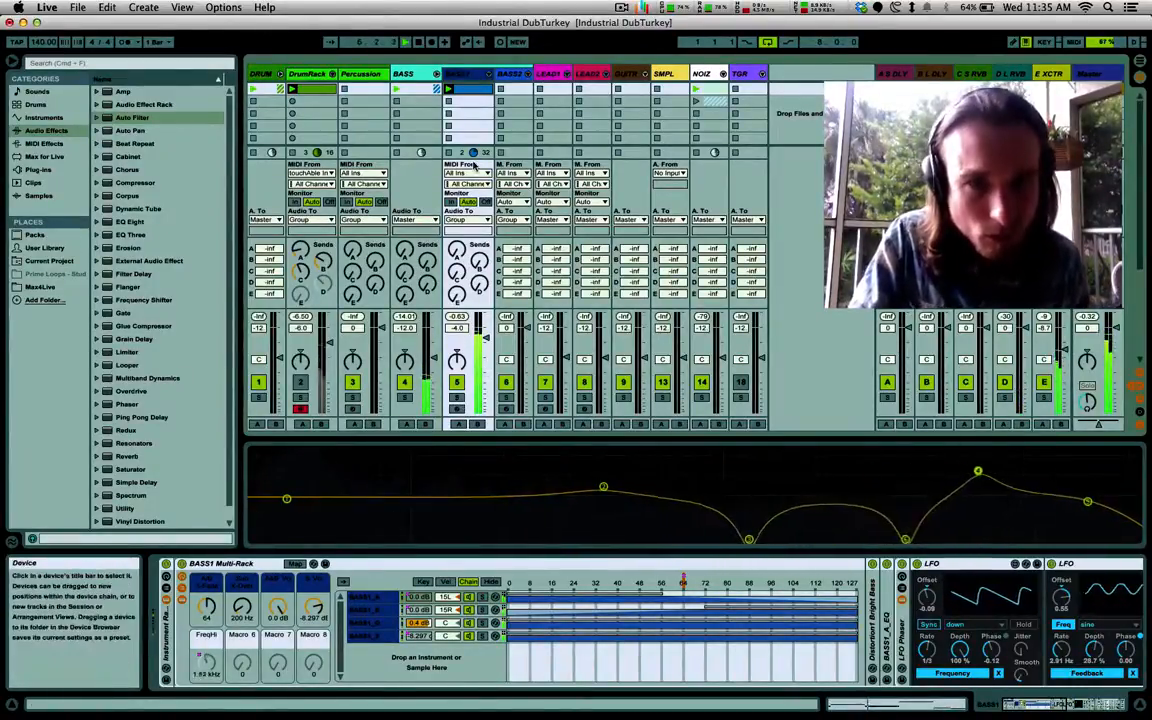
left_click(418, 76)
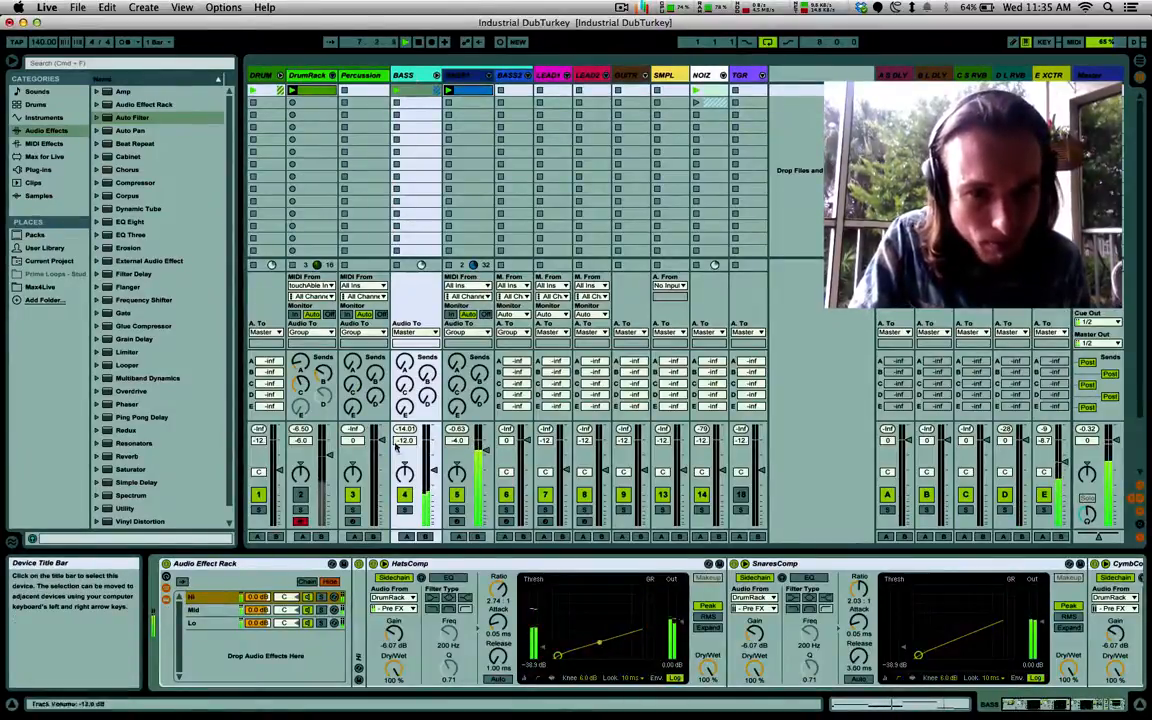
left_click(320, 625)
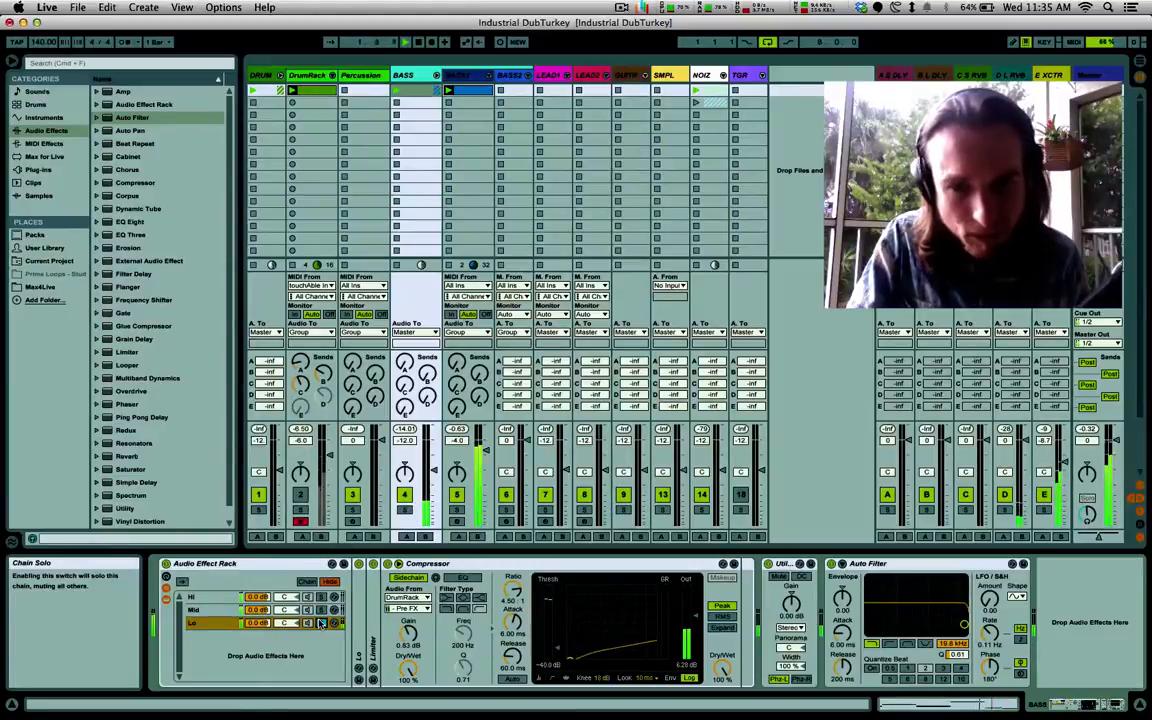
left_click(321, 598)
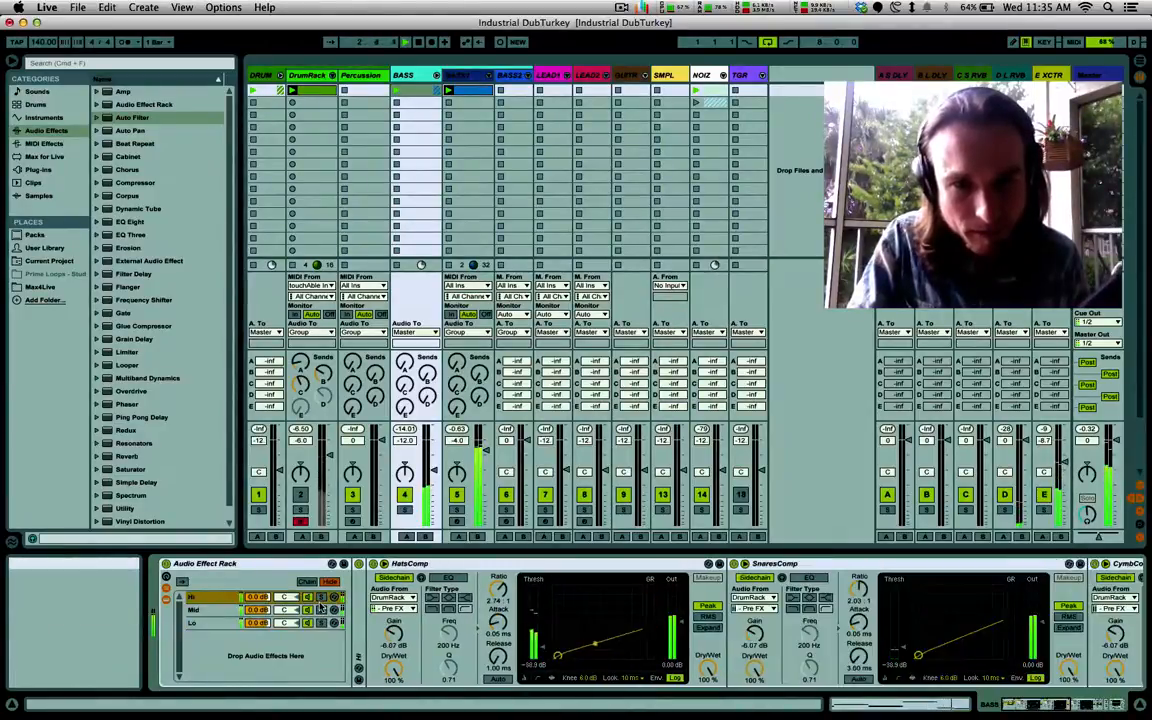
left_click(321, 611)
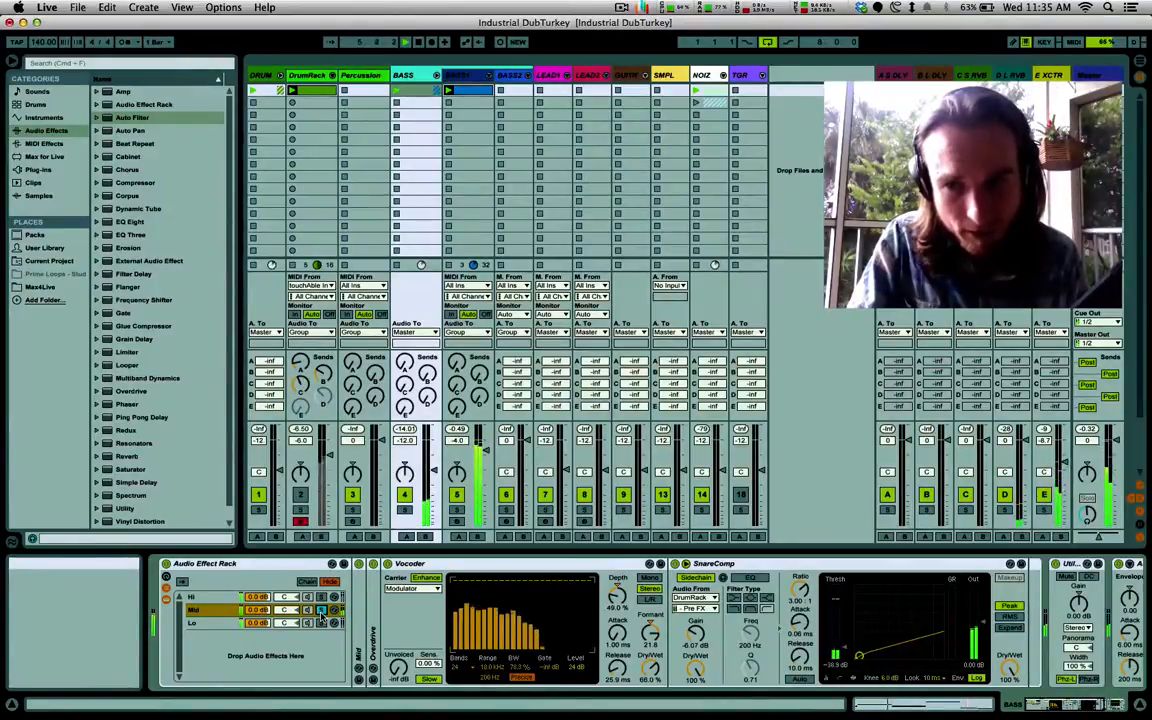
left_click(321, 598)
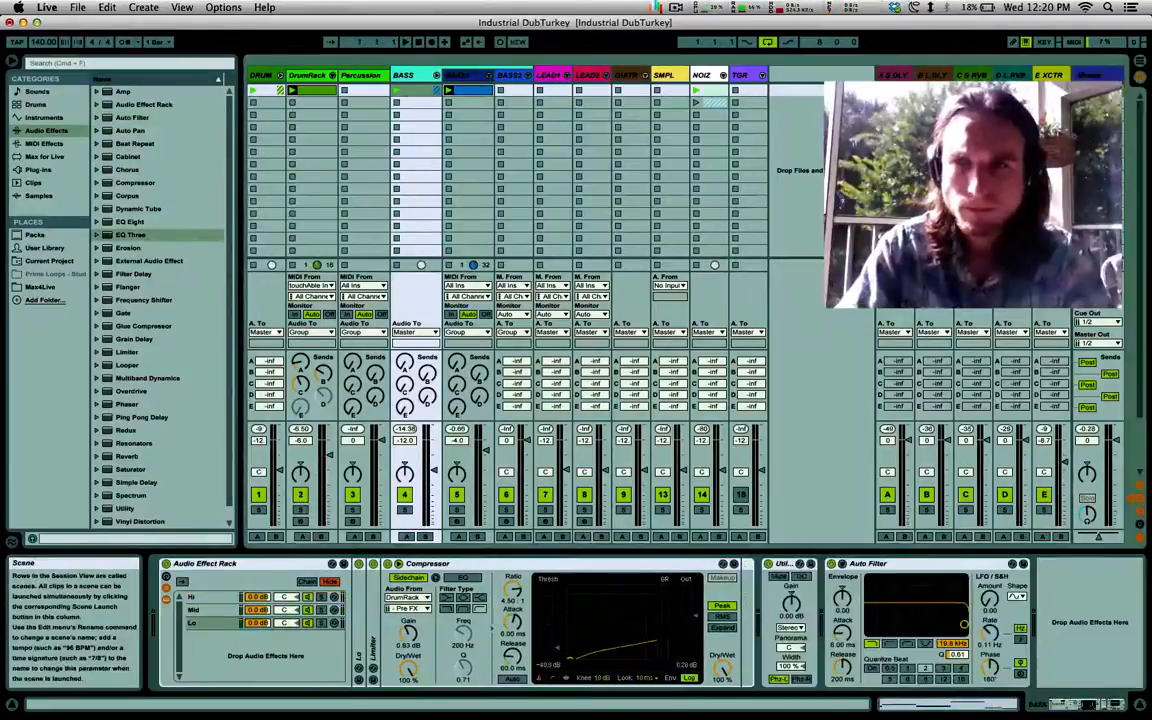
- Start playback to hear the drums and the BASS group together with no chain soloed
key("space")
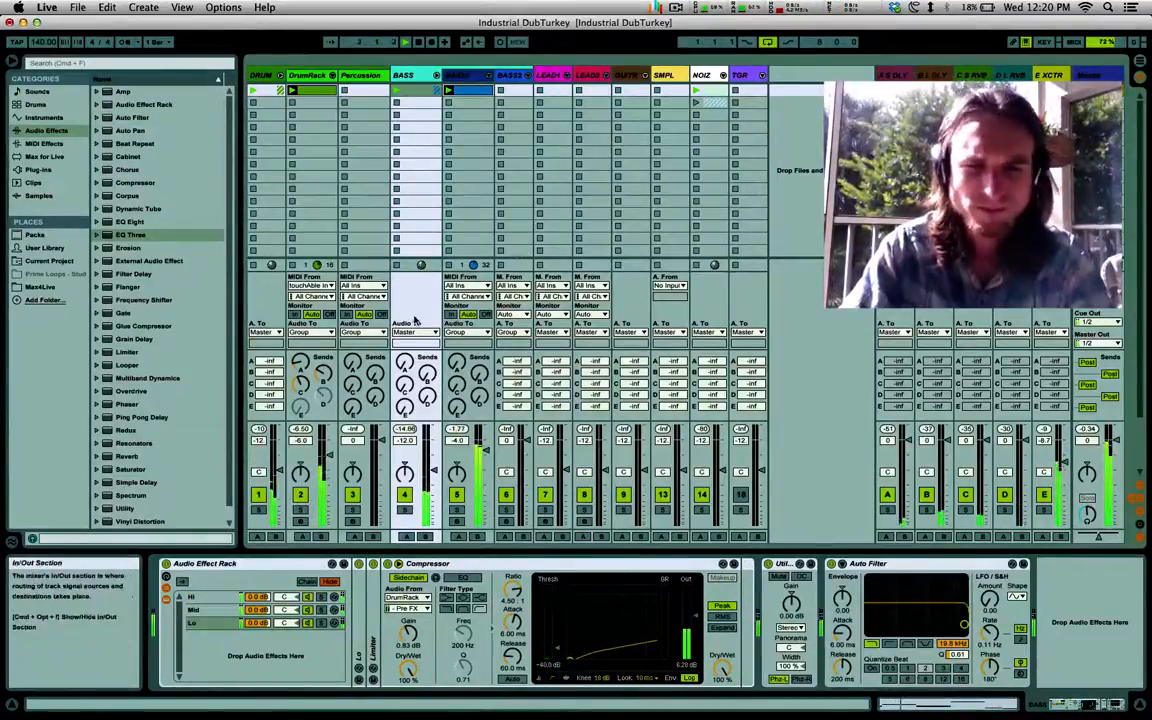